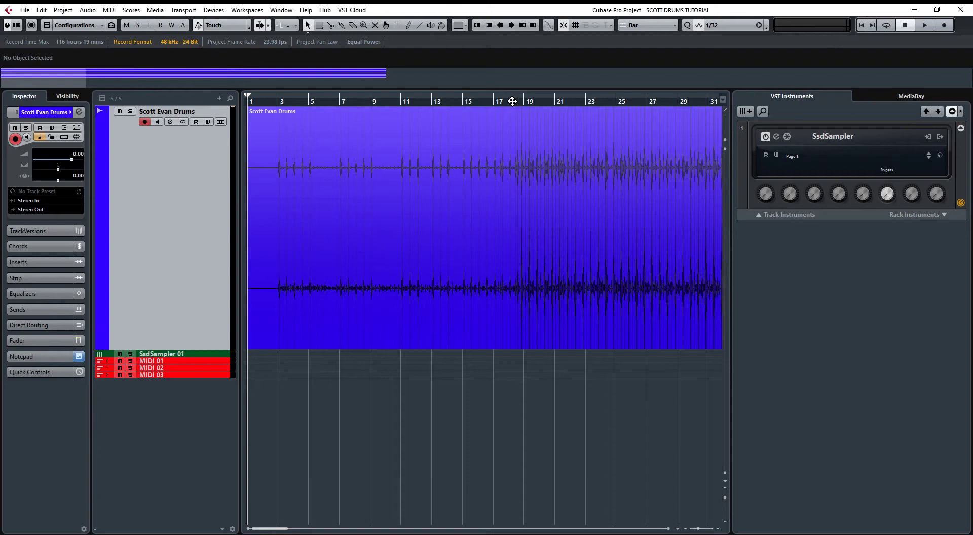
left_click(512, 101)
key("space")
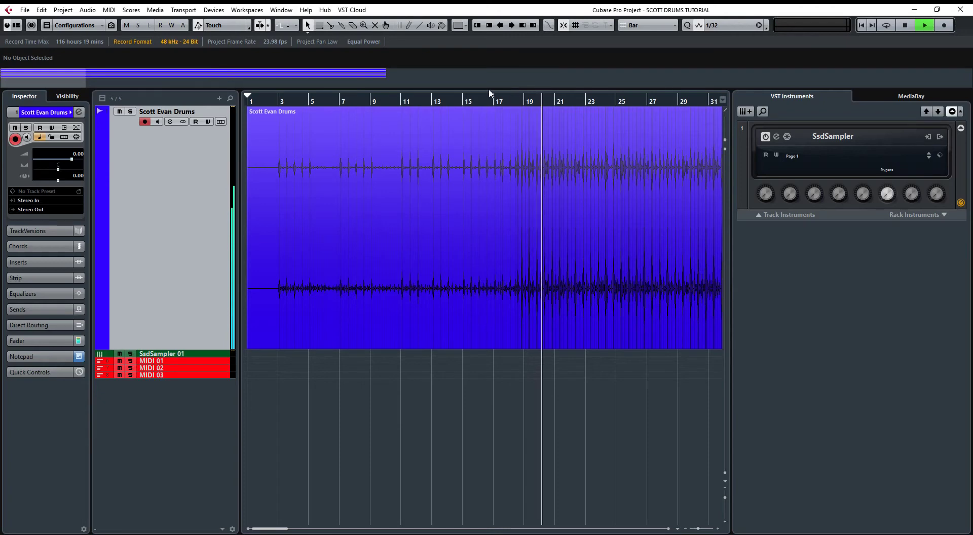
key("space")
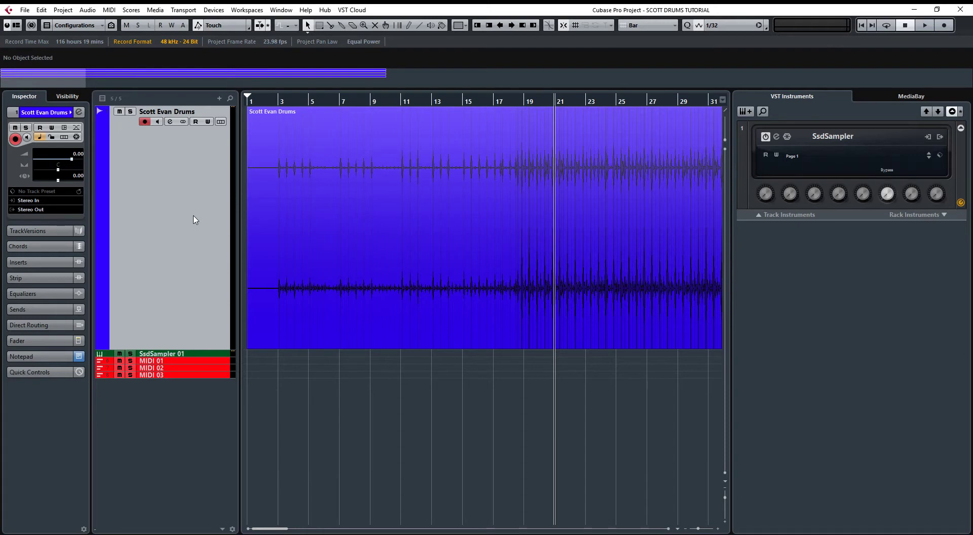
left_click(200, 229)
Reposition Channel Settings and, during playback, sweep the high-cut filter down to about 71.8 Hz
left_click(171, 123)
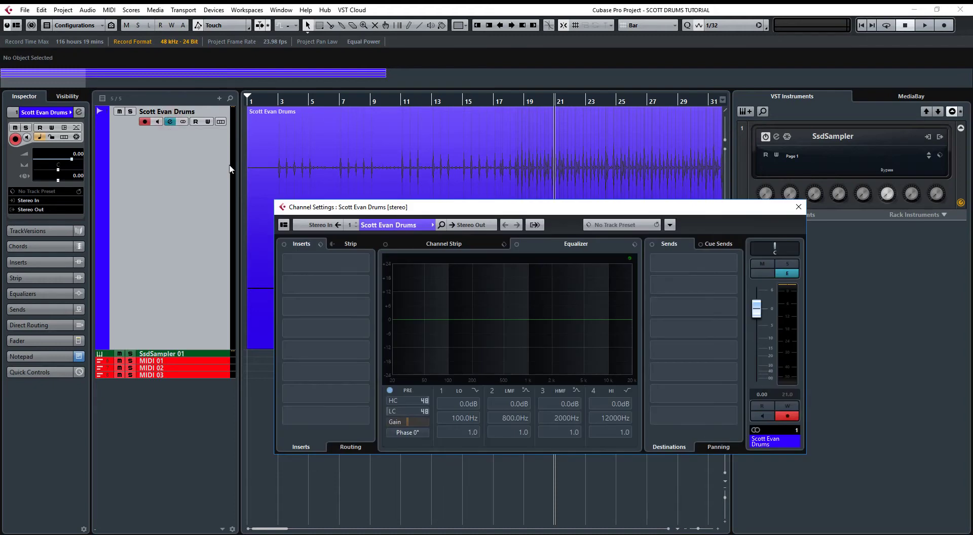
left_click_drag(543, 209, 654, 267)
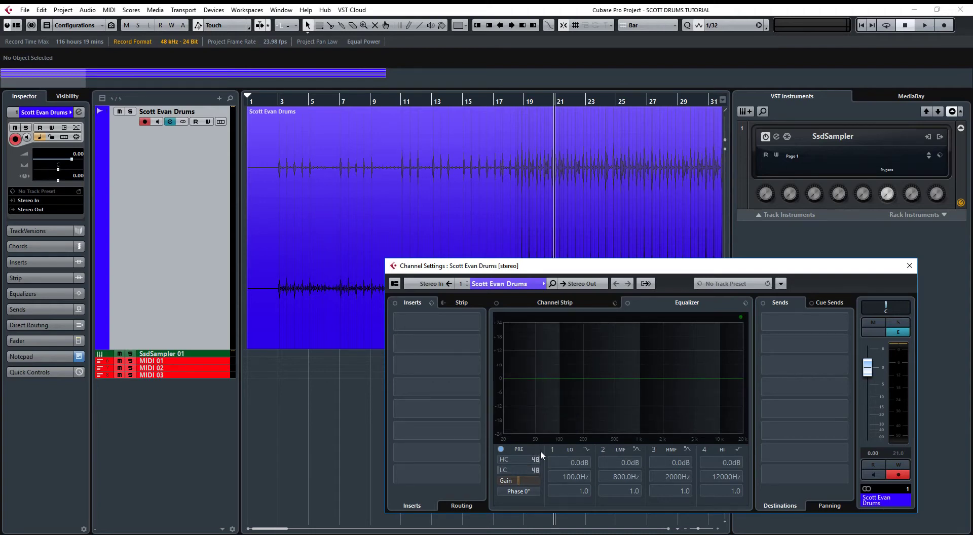
key("space")
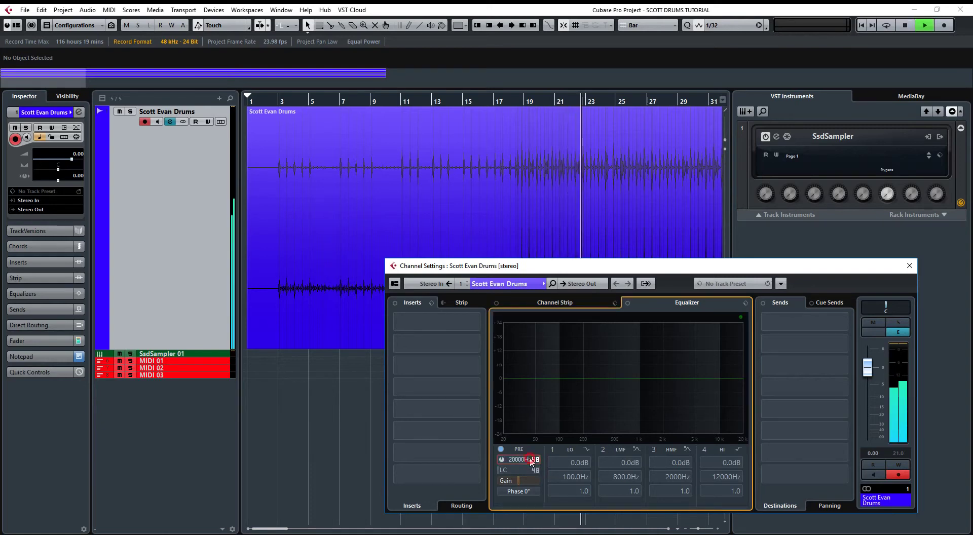
left_click_drag(522, 460, 531, 480)
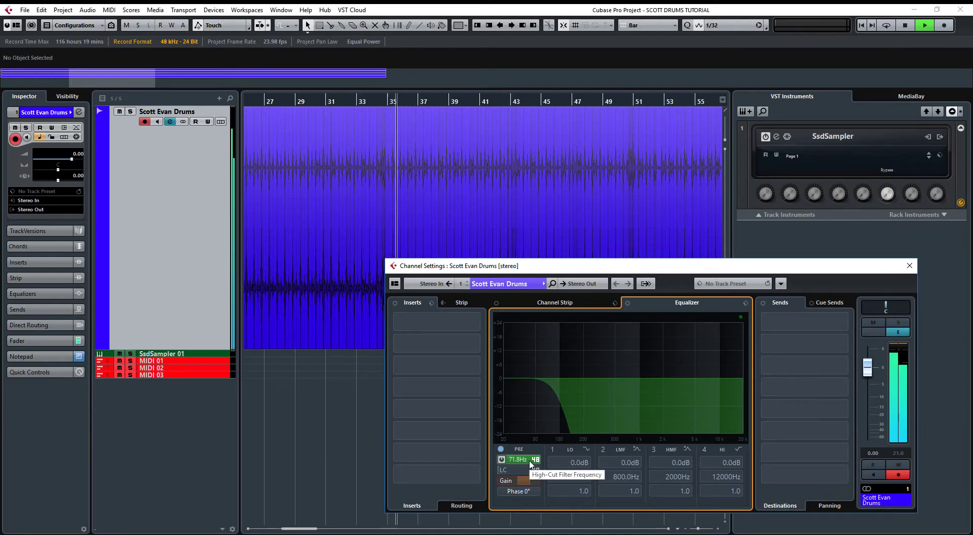
Switch on the channel strip Noise Gate and take a first pass at its threshold
left_click(568, 304)
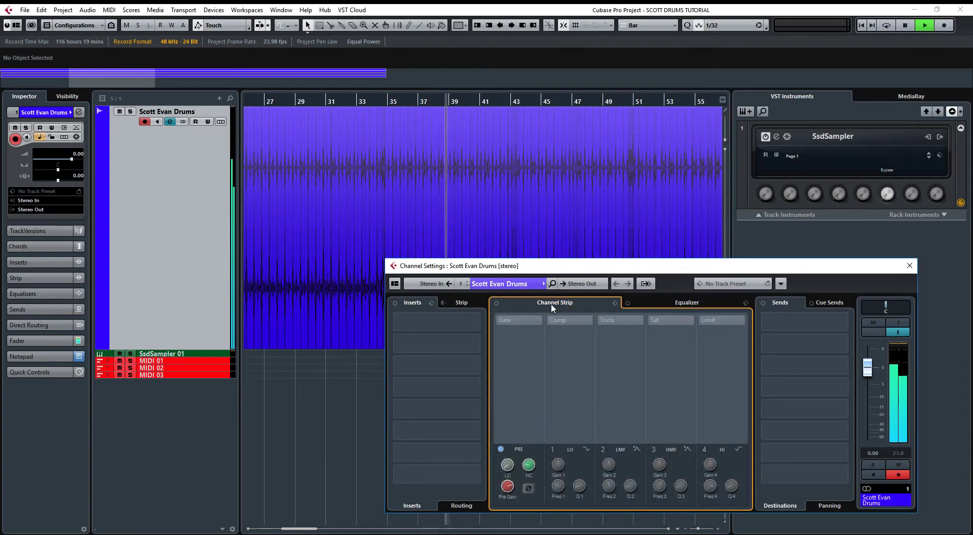
left_click(501, 320)
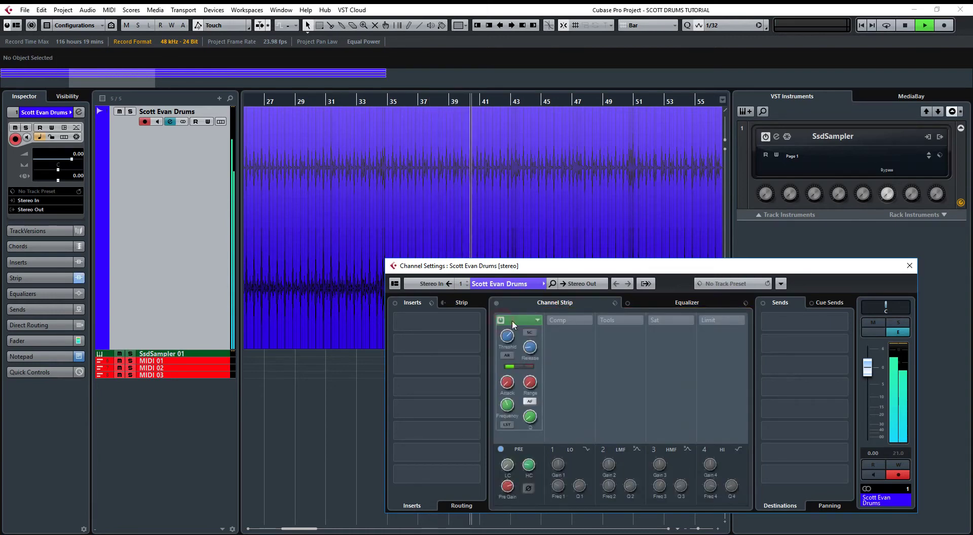
left_click(508, 381)
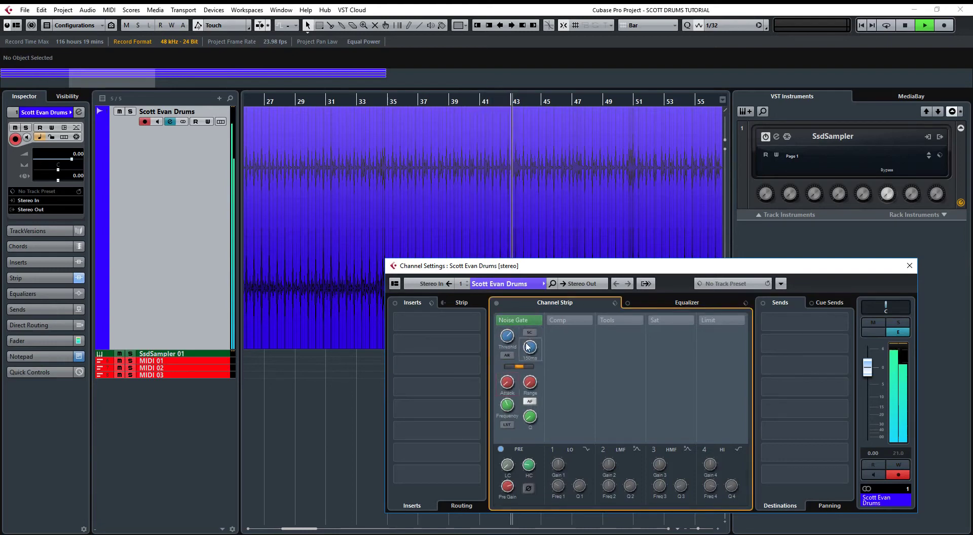
mouse_move(510, 340)
left_click_drag(511, 340, 508, 348)
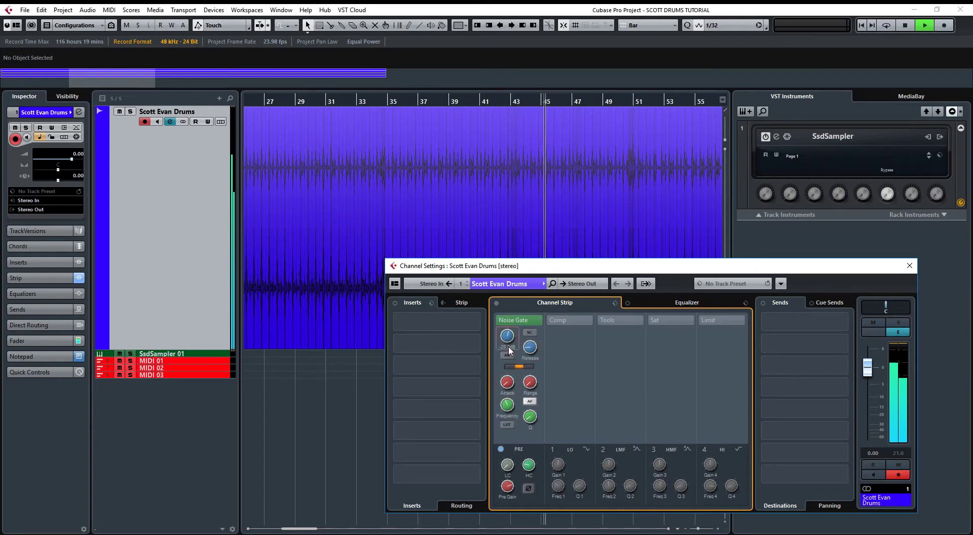
Rework the gate threshold by ear, settling around -35 dB
mouse_move(533, 385)
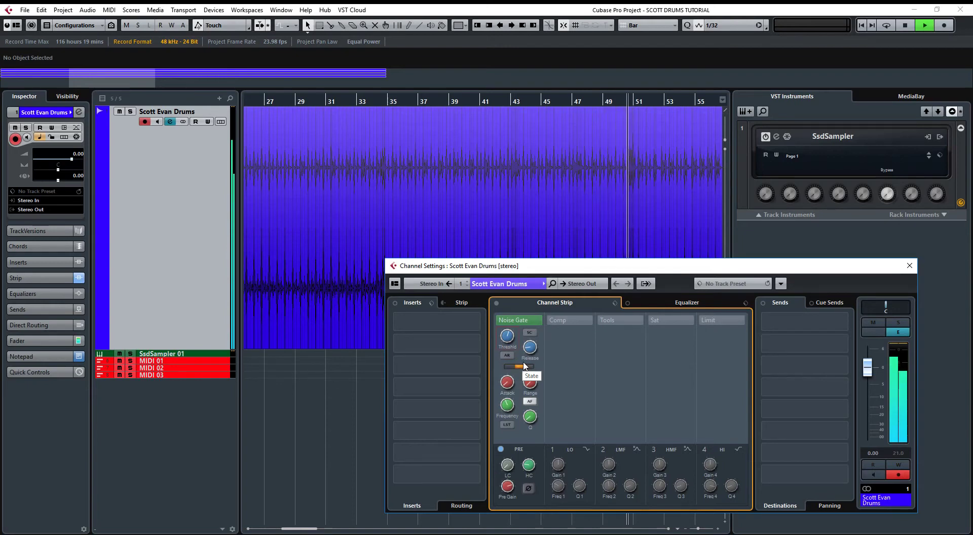
mouse_move(510, 345)
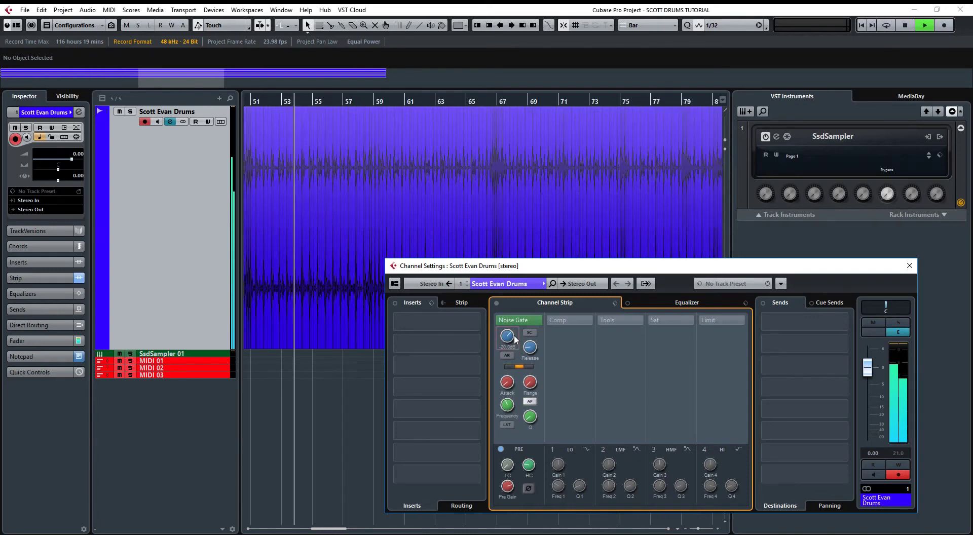
scroll(515, 339, "up", 1)
scroll(509, 336, "up", 2)
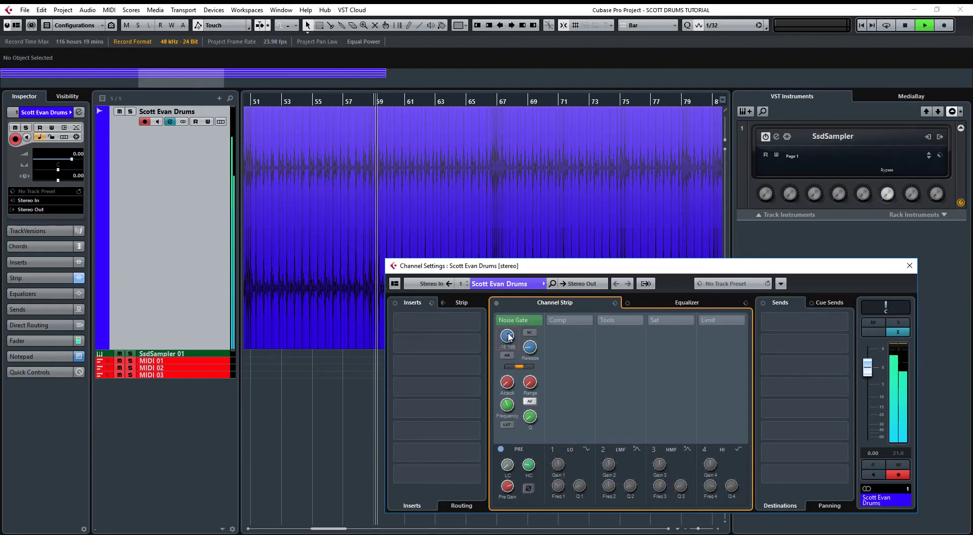
left_click_drag(509, 336, 521, 400)
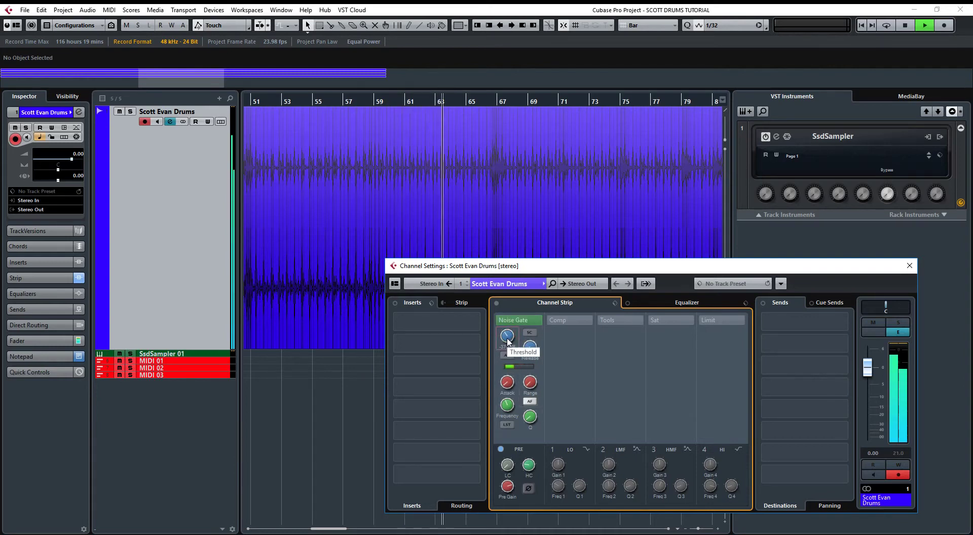
left_click_drag(508, 343, 510, 339)
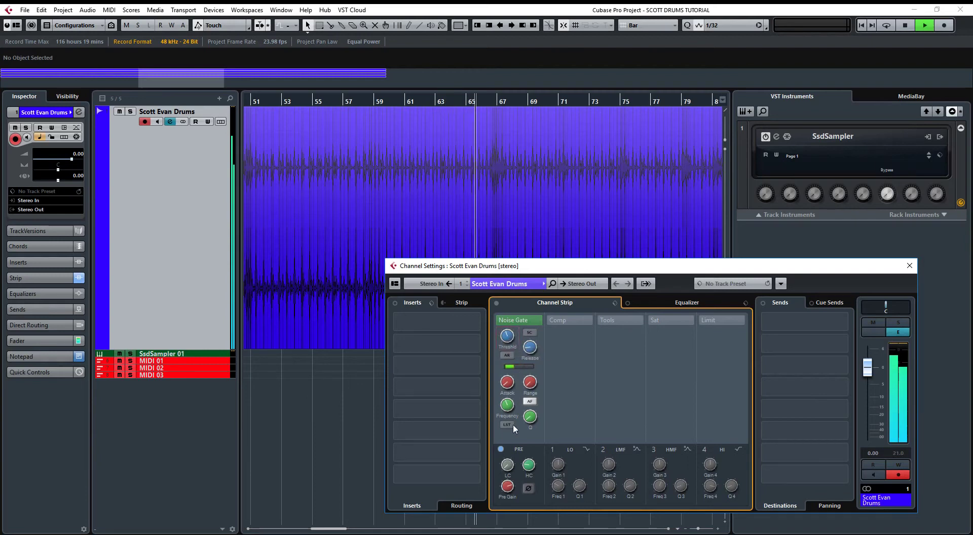
Set gate frequency to about 74 Hz, release to 10 ms, threshold to about -37 dB, then stop playback
left_click_drag(508, 412, 509, 421)
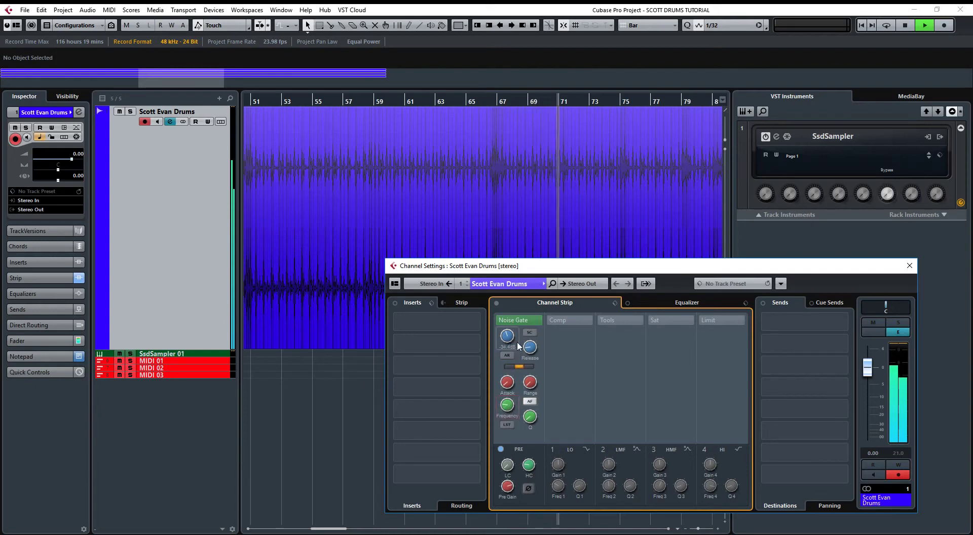
left_click_drag(530, 351, 527, 359)
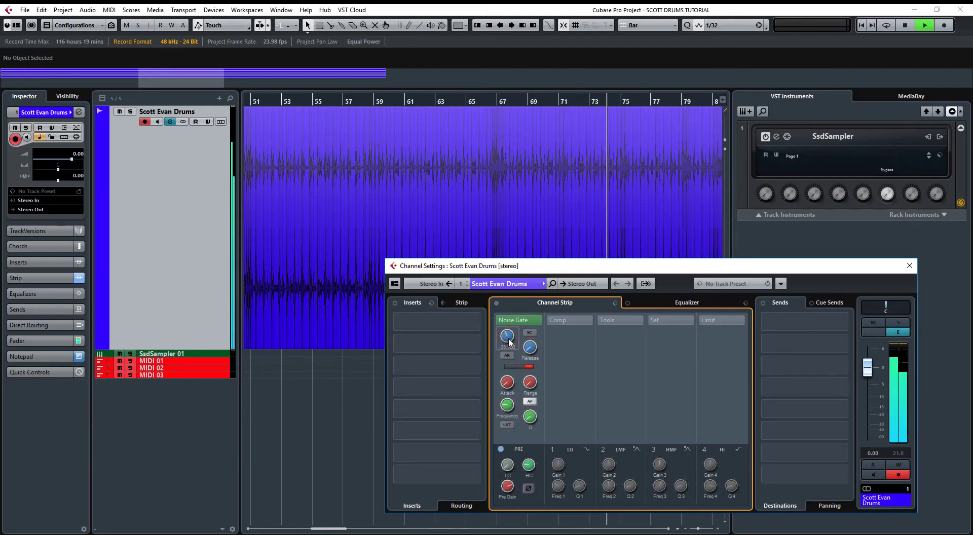
left_click_drag(510, 343, 514, 335)
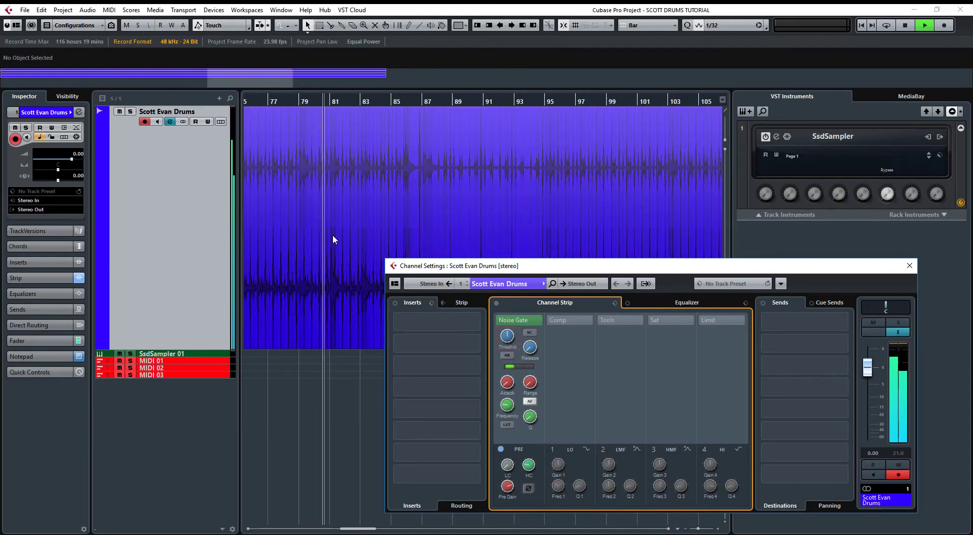
key("space")
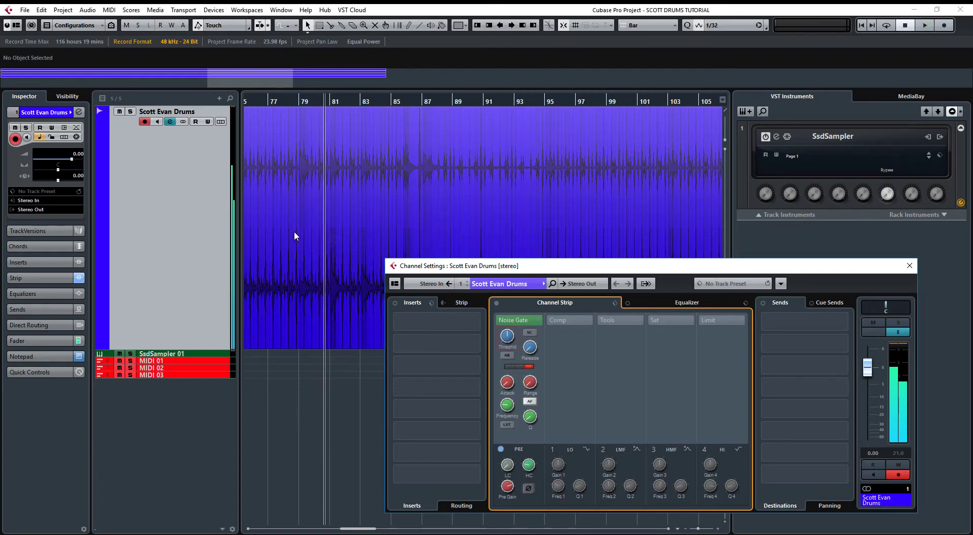
Render the selected drum event in place to a new Stereo Out (R) track via Render Settings
left_click(42, 10)
mouse_move(116, 115)
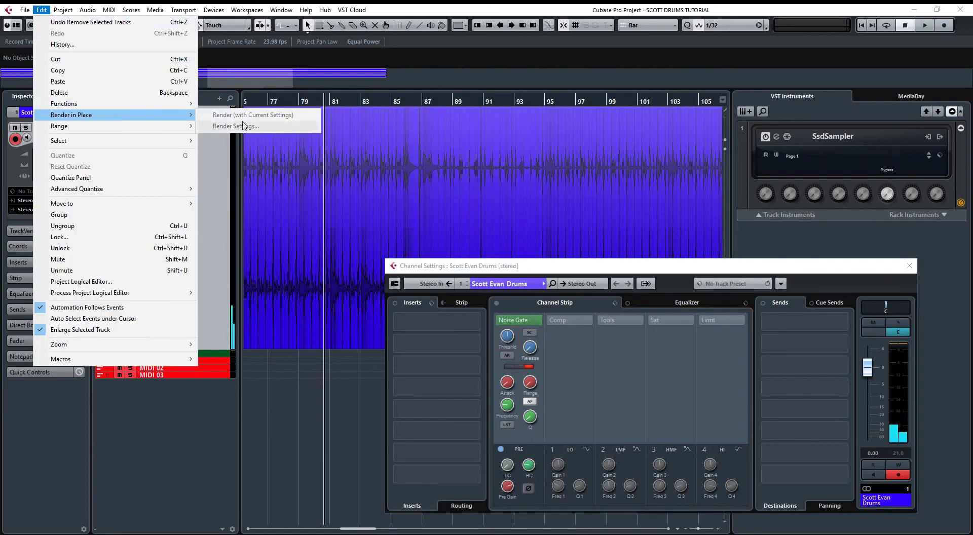
left_click(282, 160)
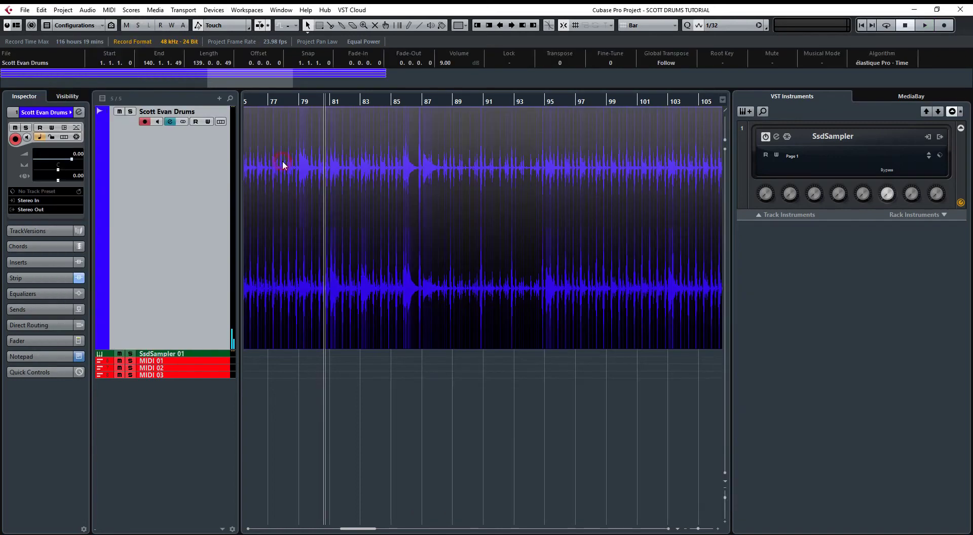
left_click(43, 10)
mouse_move(146, 115)
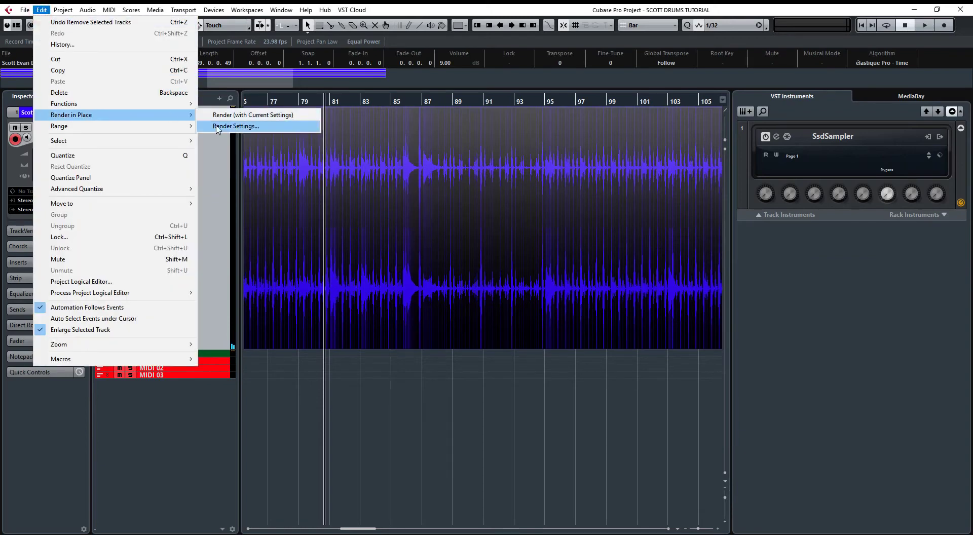
left_click(240, 127)
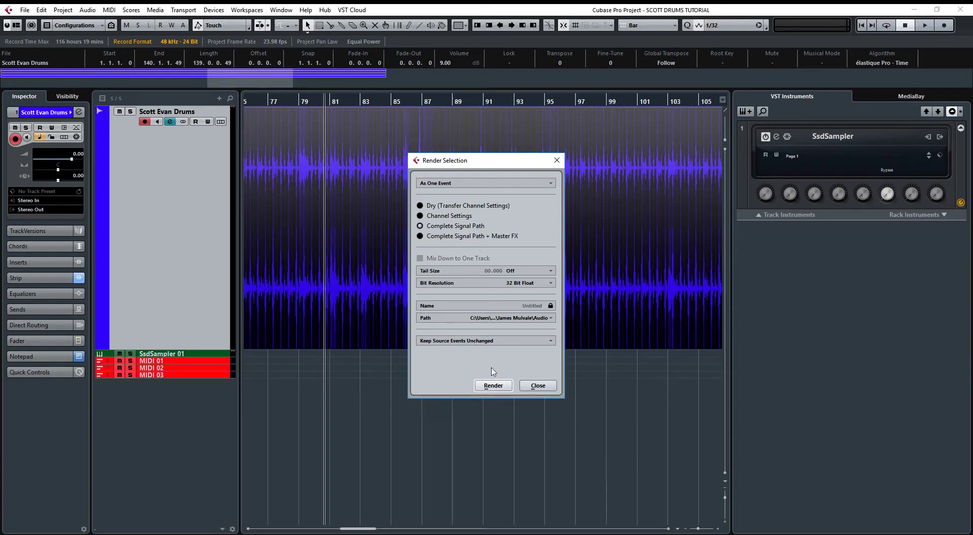
left_click(493, 385)
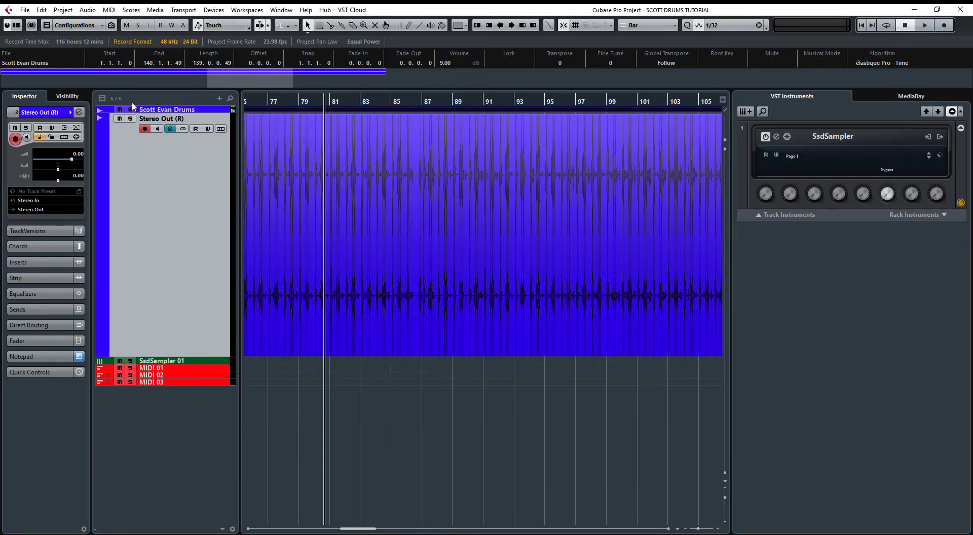
left_click(132, 120)
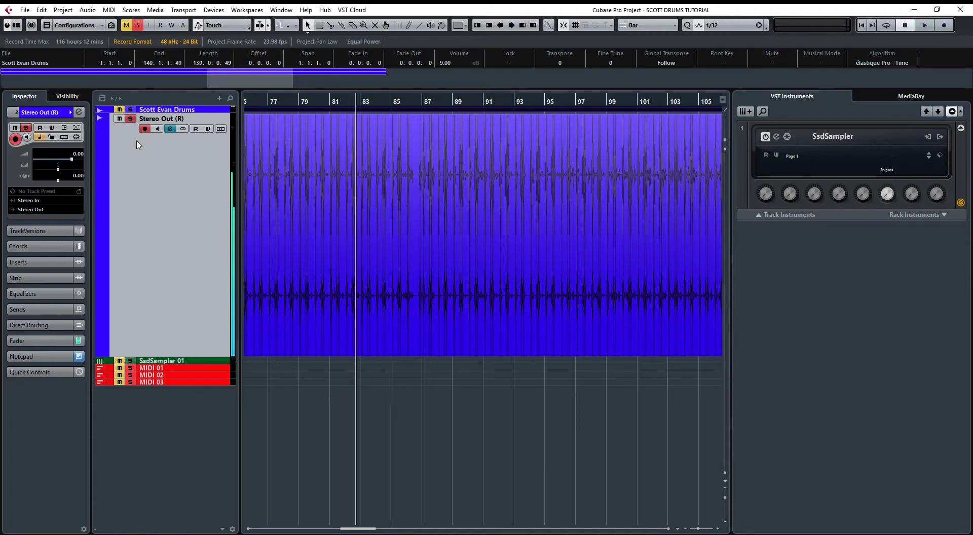
left_click(120, 118)
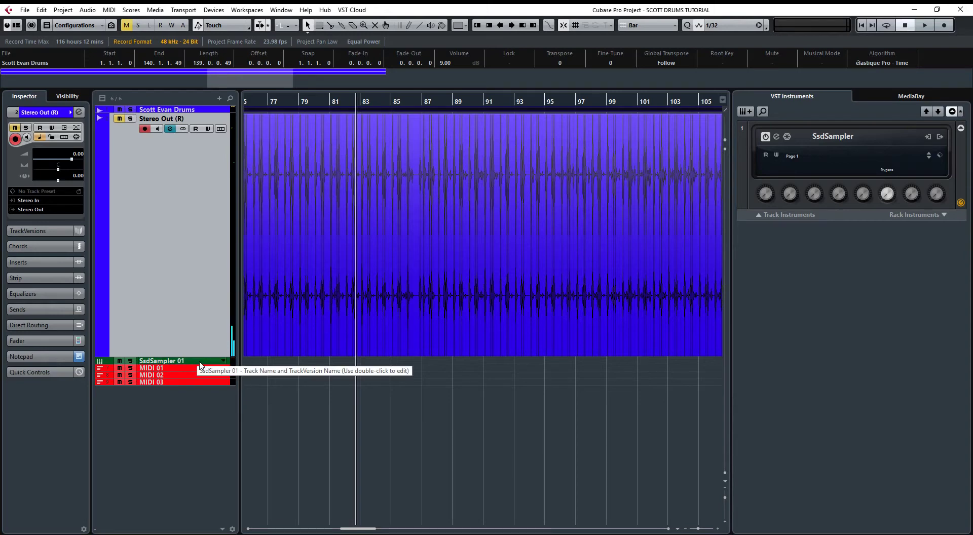
left_click(196, 110)
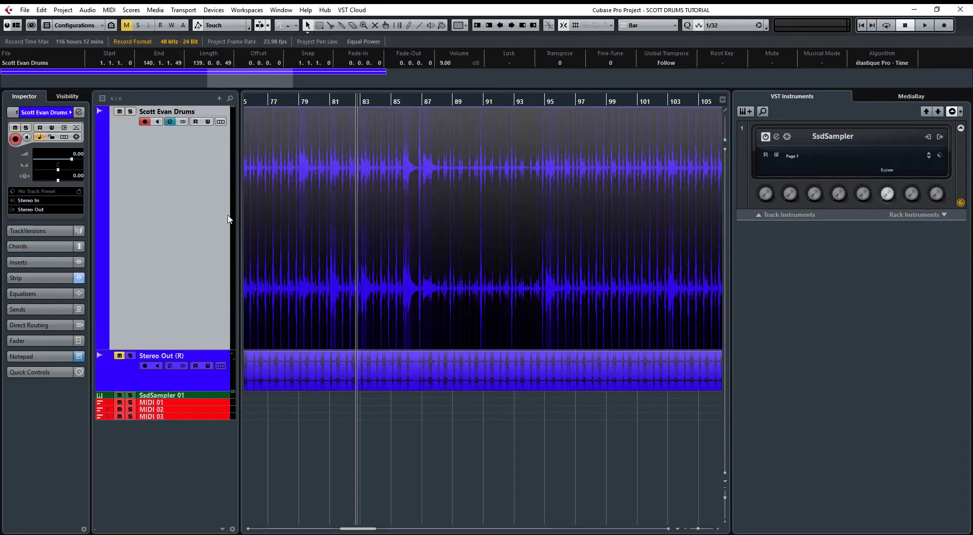
Reopen the Scott Evan Drums channel strip and set the low-cut filter to 80.1 Hz
left_click(170, 122)
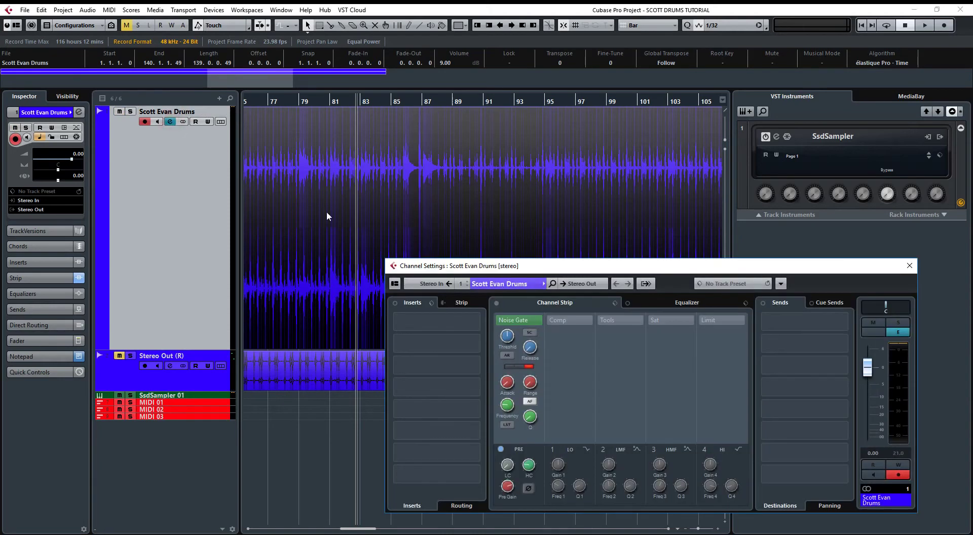
left_click(510, 488)
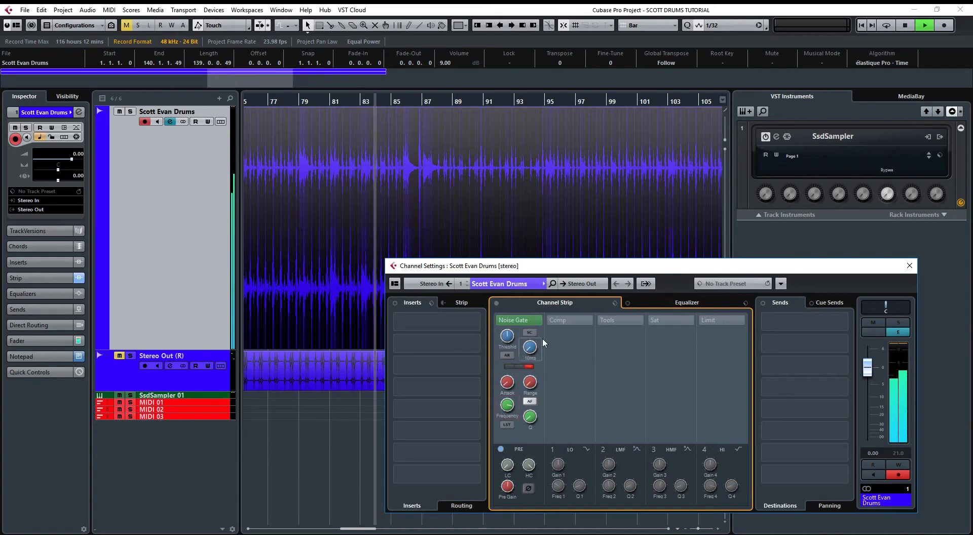
mouse_move(507, 464)
left_mouse_down()
mouse_move(518, 432)
mouse_move(511, 468)
left_mouse_up()
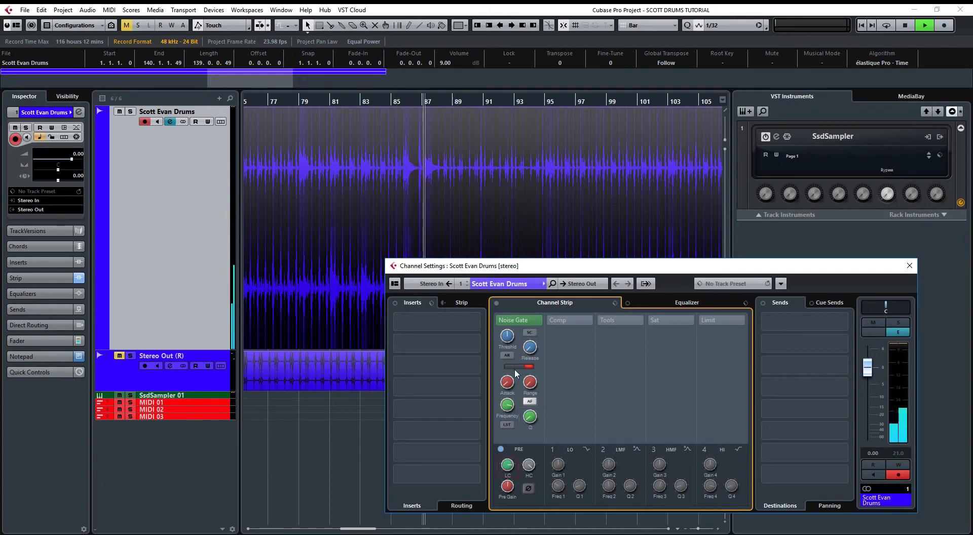
Retune the Noise Gate threshold toward about -33 dB while listening, then stop playback
left_click_drag(509, 348, 504, 351)
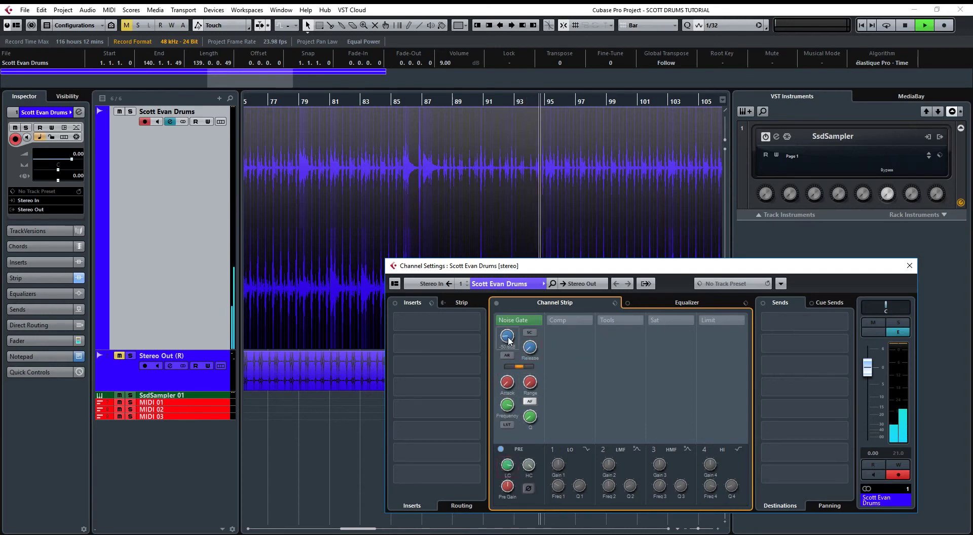
mouse_move(510, 481)
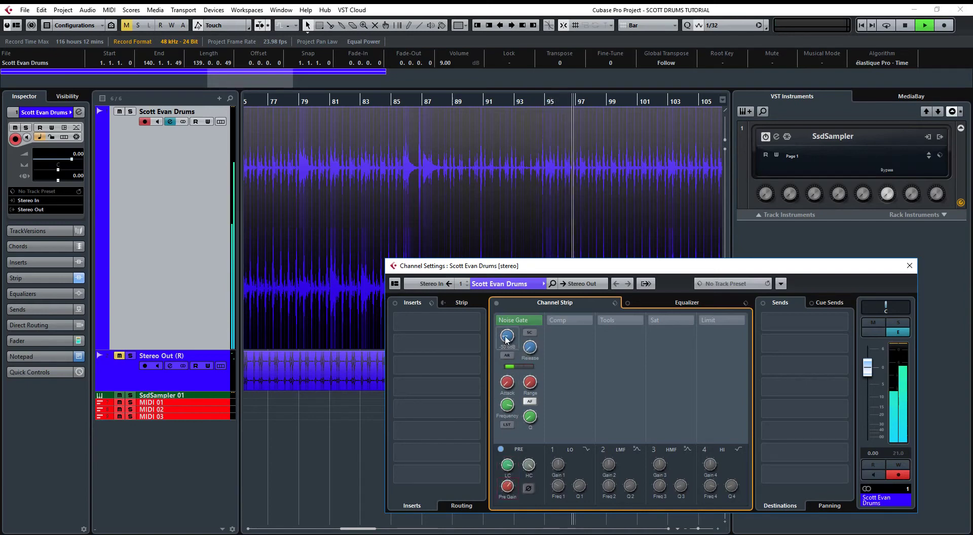
mouse_move(508, 343)
mouse_move(507, 343)
left_mouse_down()
mouse_move(516, 316)
mouse_move(510, 338)
left_mouse_up()
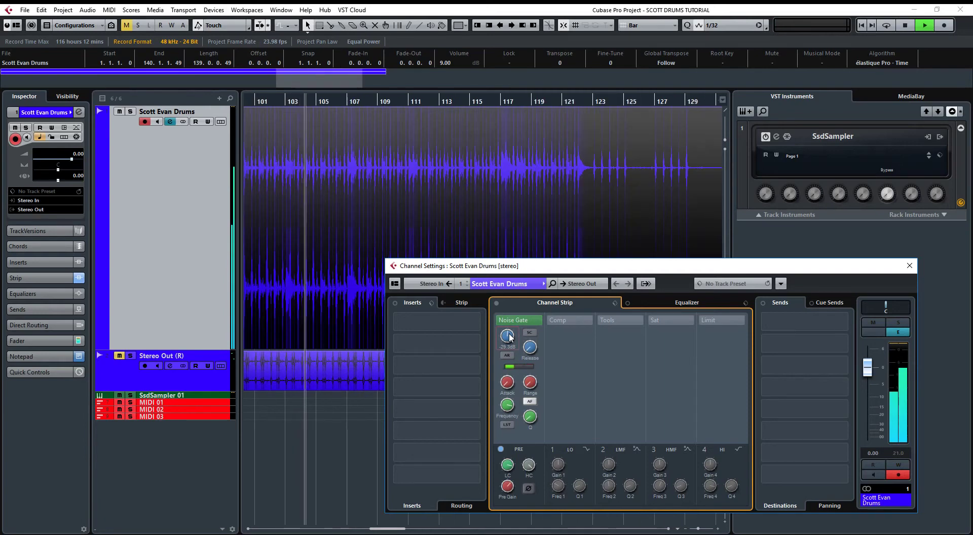
scroll(510, 338, "down", 3)
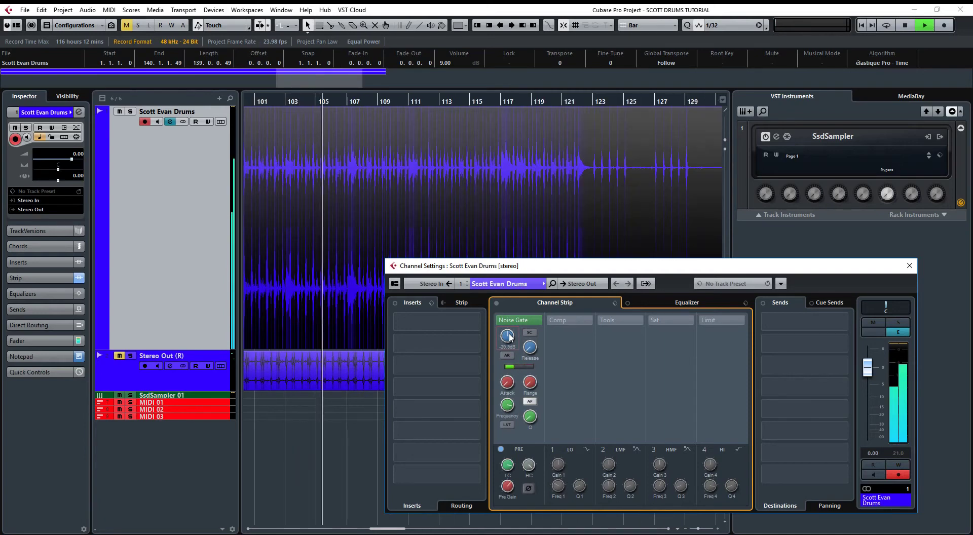
scroll(510, 338, "down", 2)
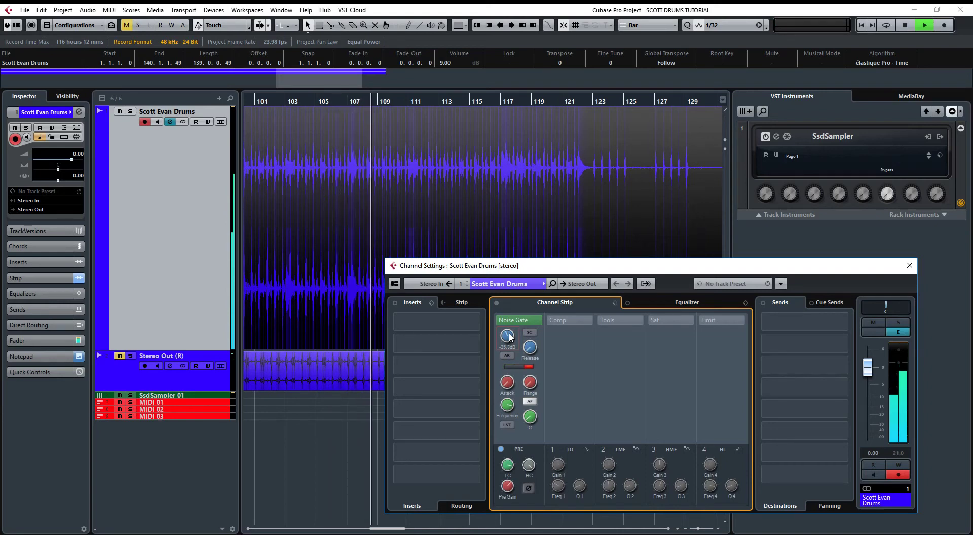
key("space")
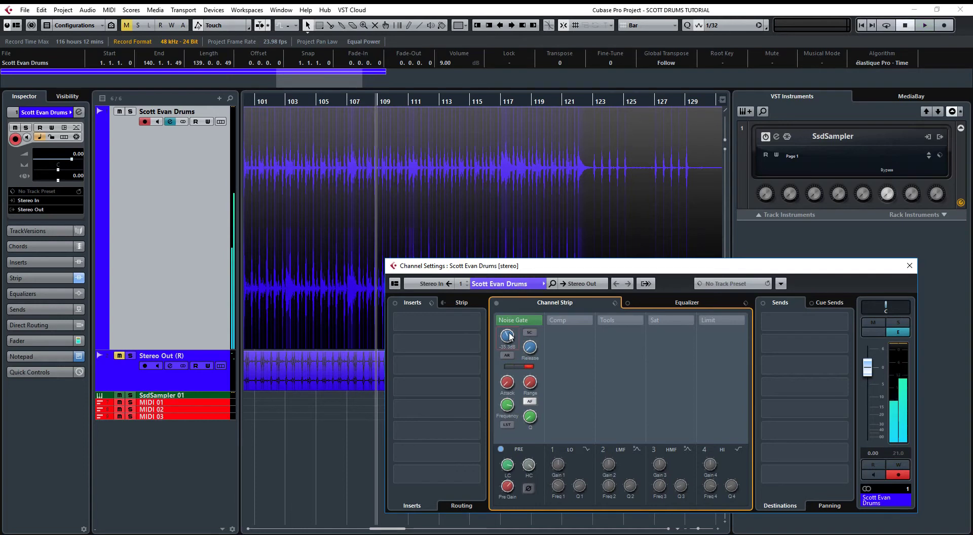
Close Channel Settings and render the gated drums in place to a new audio track
left_click(187, 255)
left_click(40, 11)
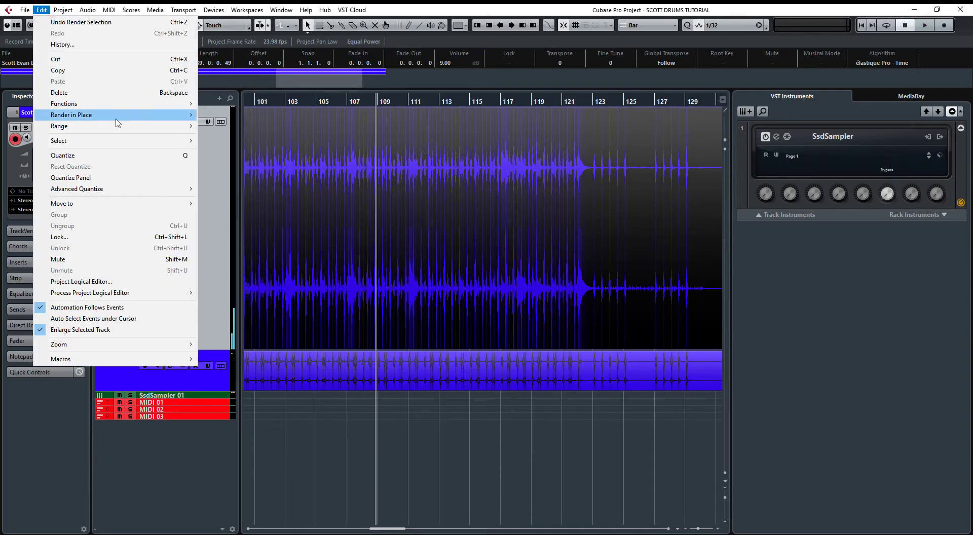
mouse_move(121, 115)
left_click(269, 116)
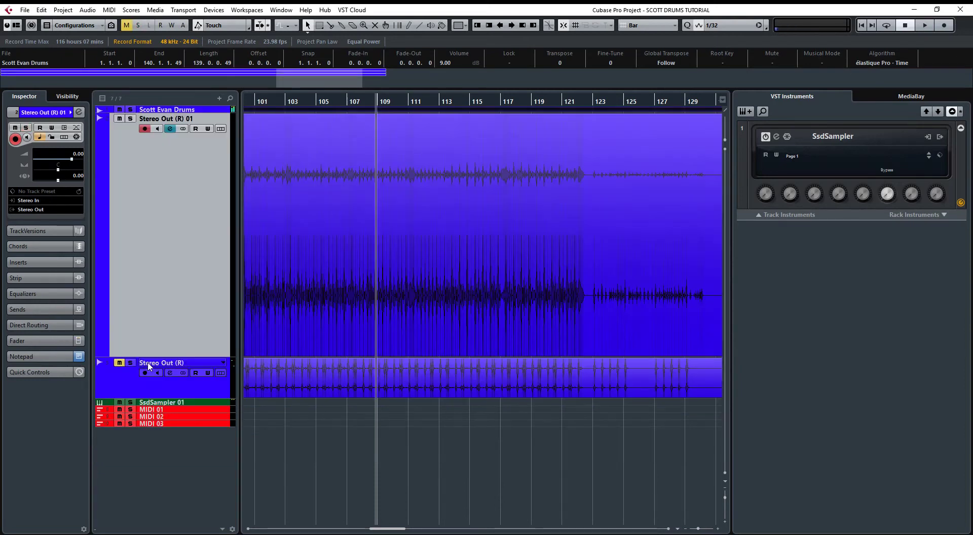
Name the new track HAT TRIGGER and start renaming Stereo Out (R) to KICK TRIGGER
double_click(181, 121)
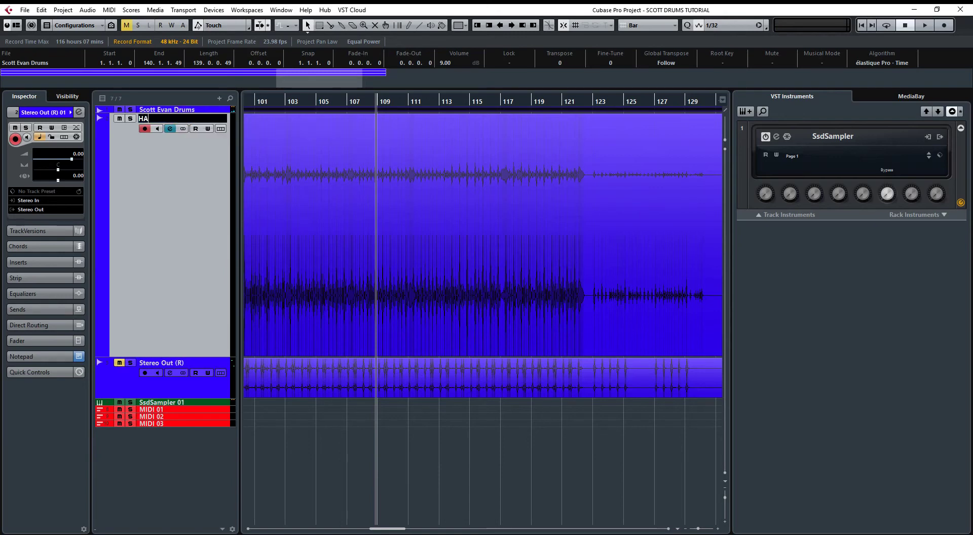
key("Return")
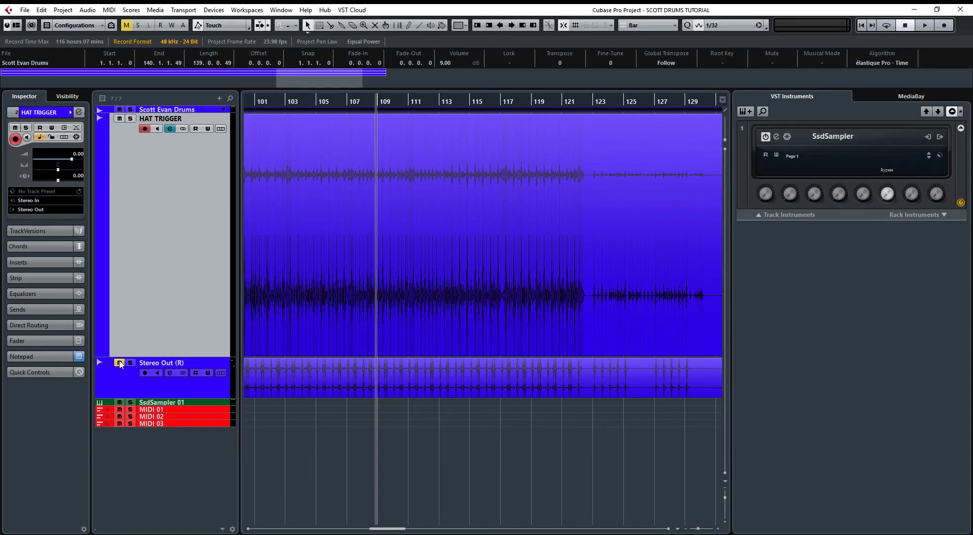
double_click(166, 363)
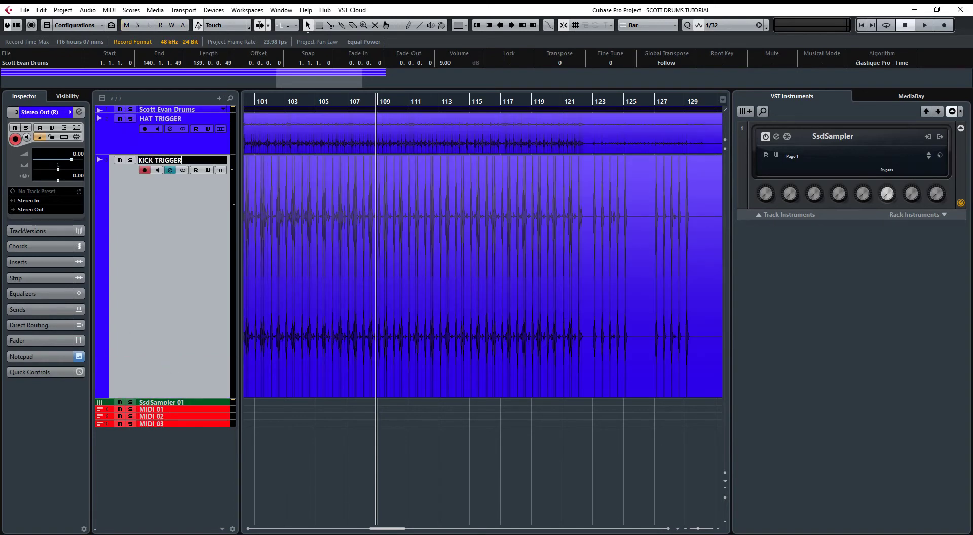
Mute KICK TRIGGER and HAT TRIGGER, then select the Scott Evan Drums track
left_click(119, 161)
left_click(120, 119)
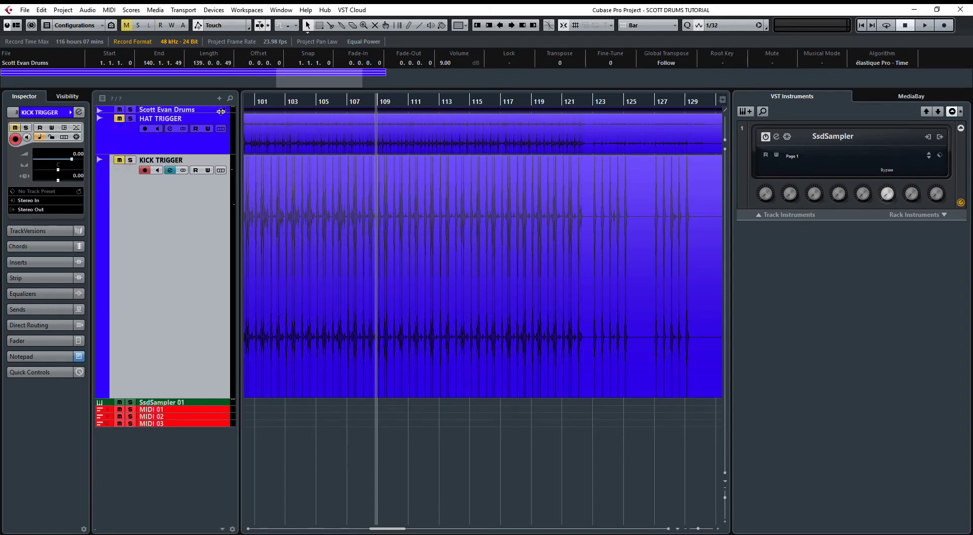
left_click(201, 110)
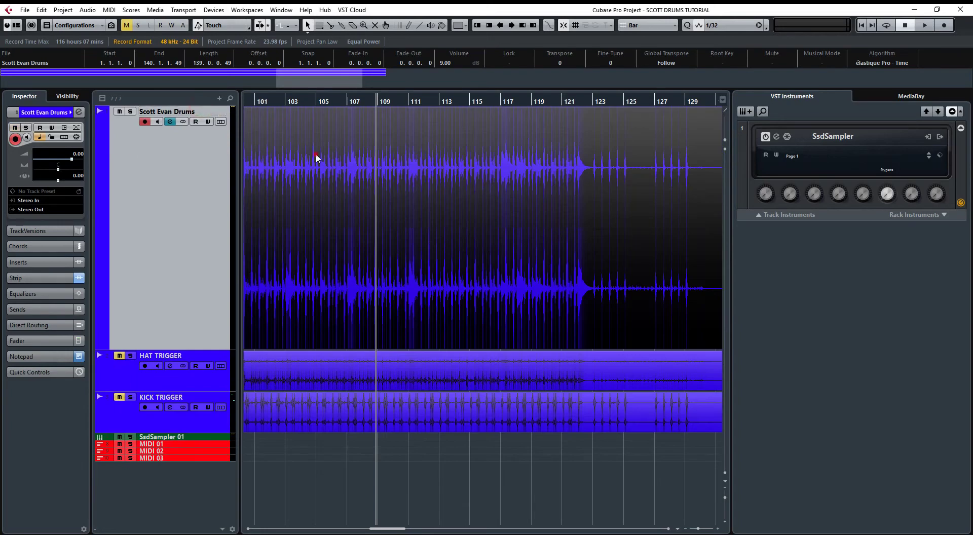
left_click(171, 122)
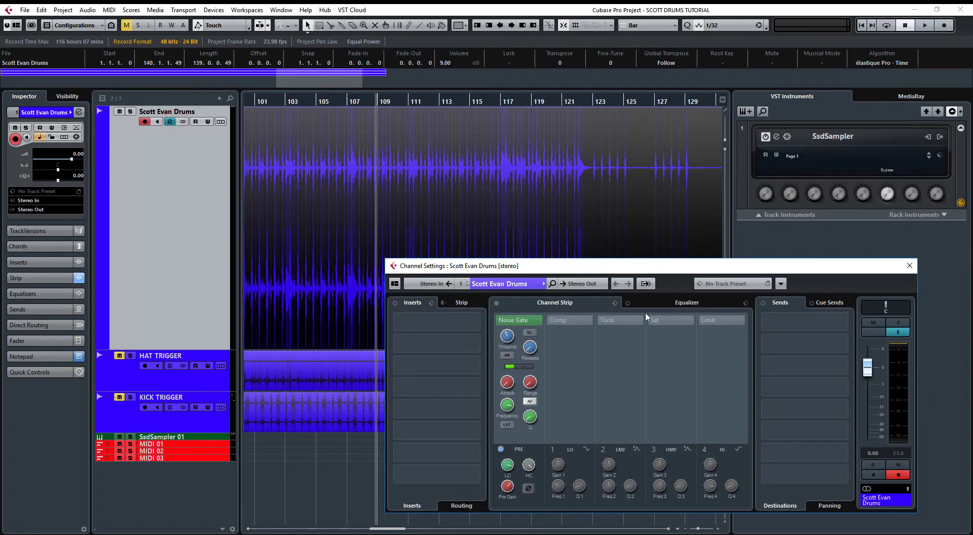
left_click(661, 302)
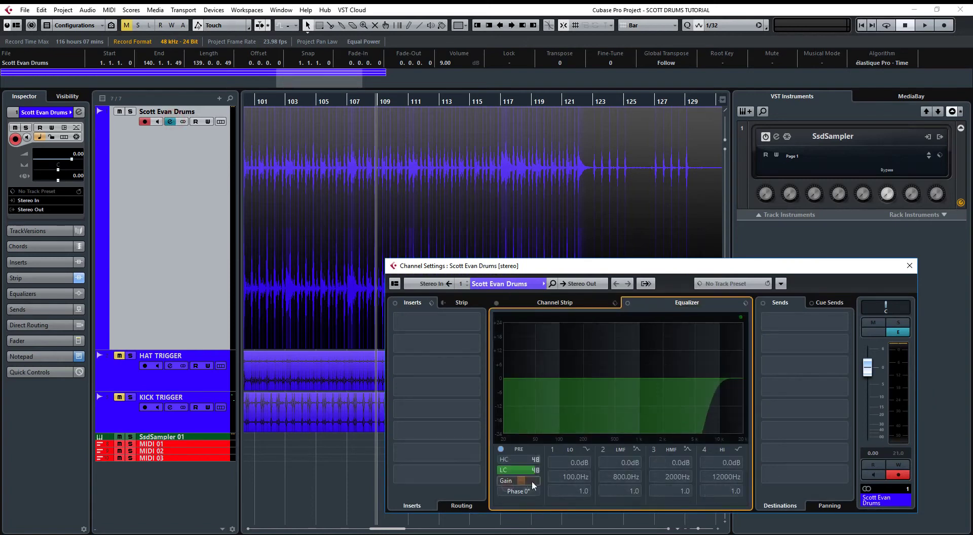
left_click_drag(527, 471, 502, 463)
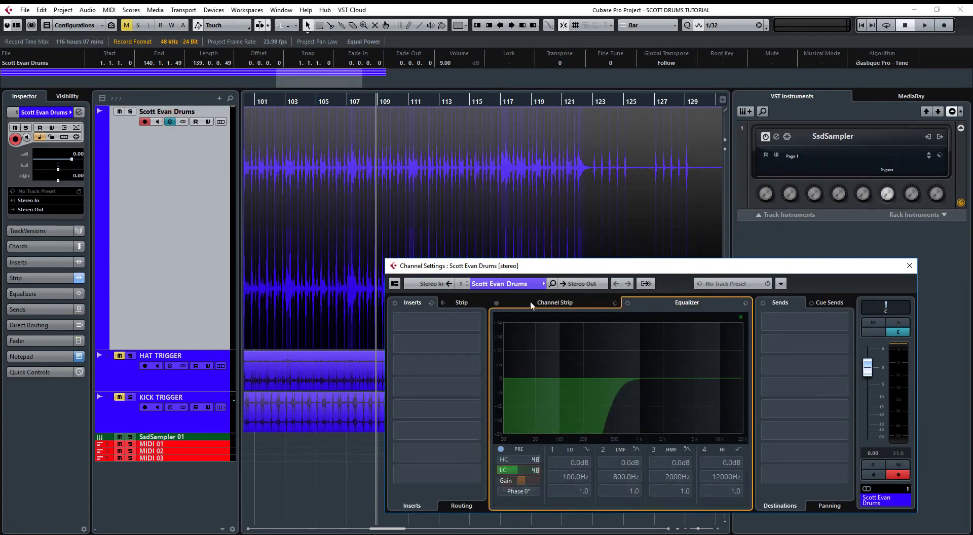
left_click(501, 303)
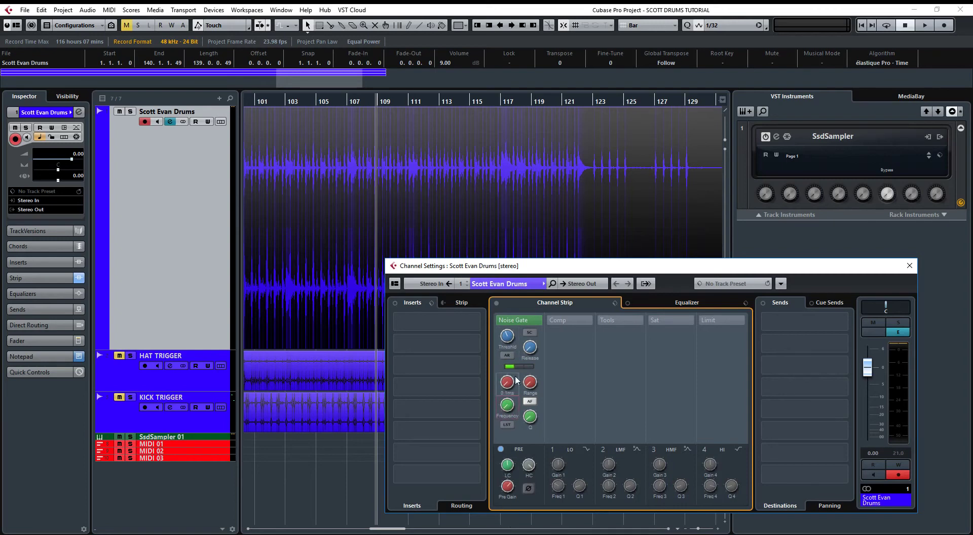
left_click(680, 305)
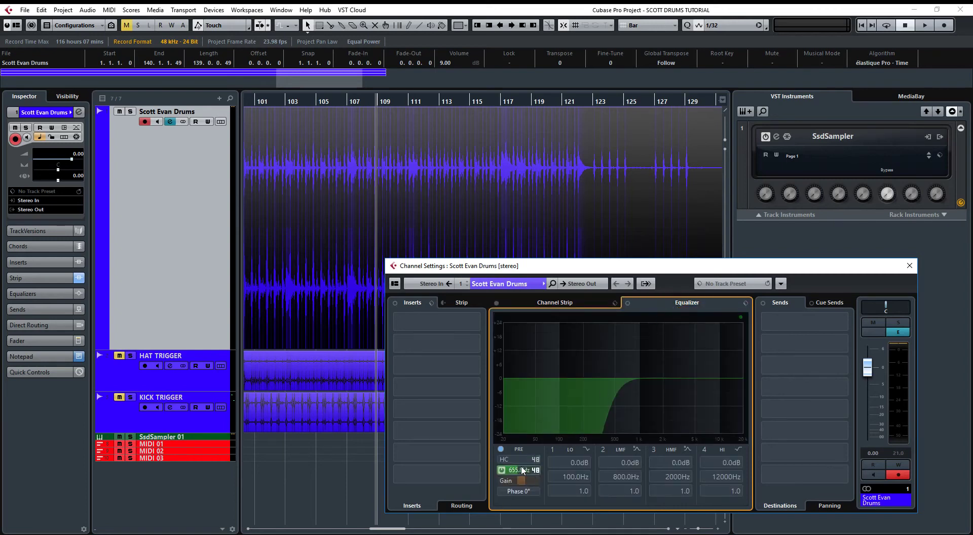
left_click(501, 470)
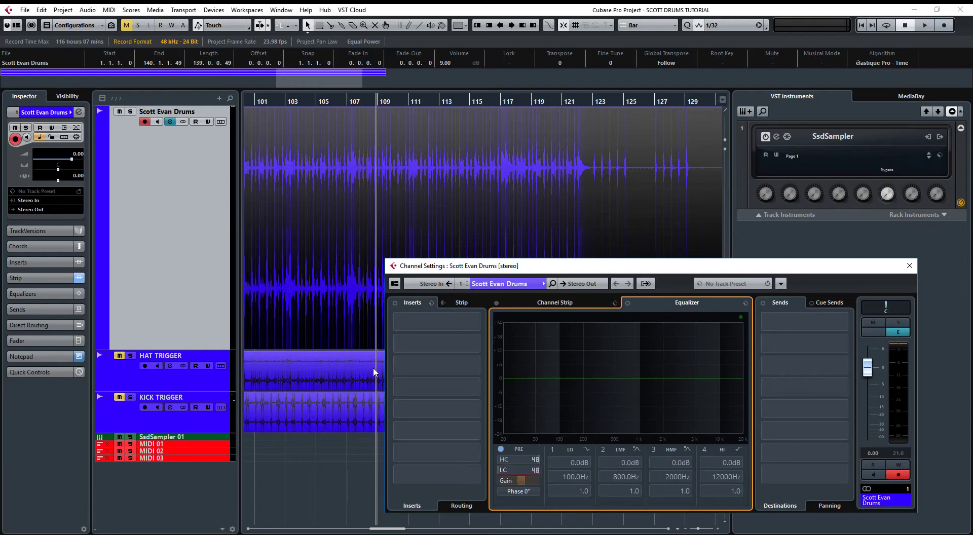
key("space")
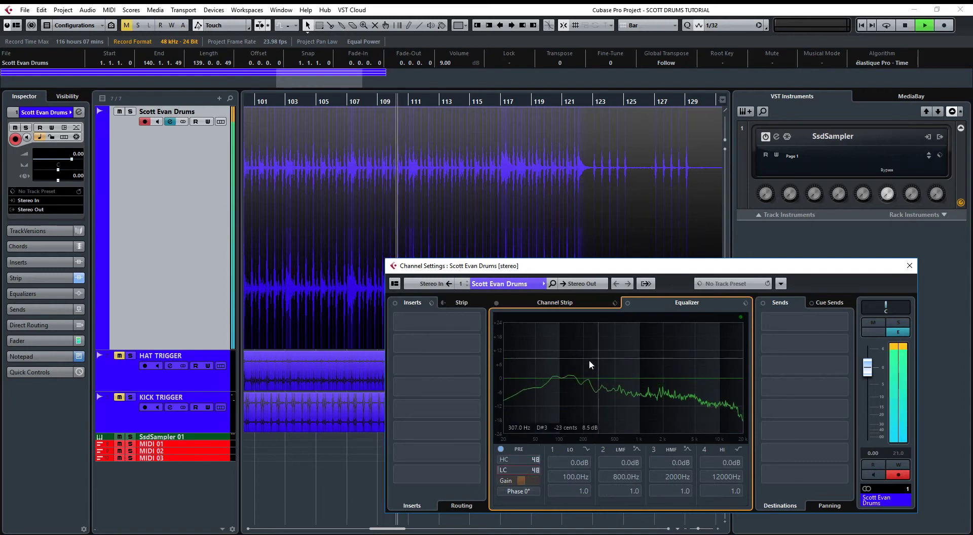
left_click(501, 470)
Lower the channel pre-gain from 14.9 dB to 6.6 dB
scroll(523, 466, "up", 5)
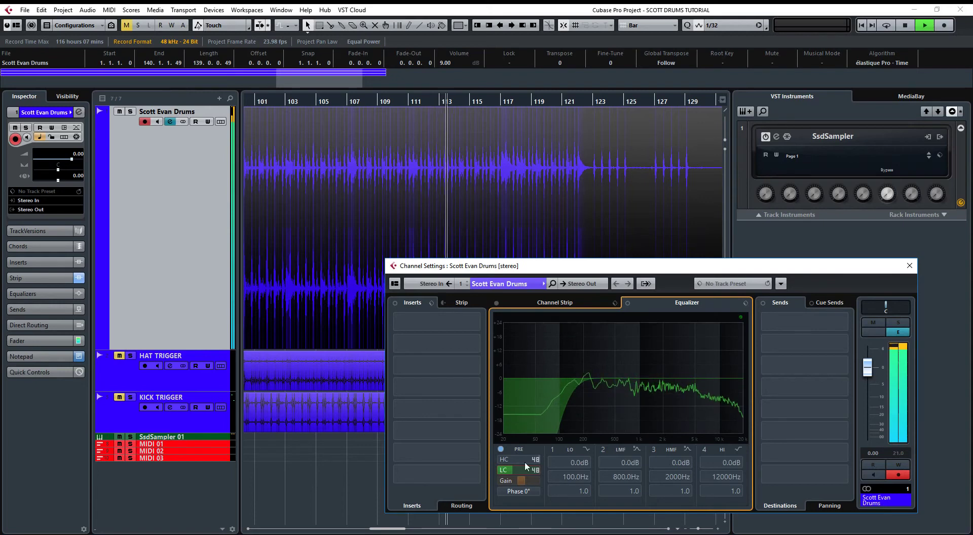
mouse_move(518, 478)
left_click_drag(518, 478, 513, 481)
key("space")
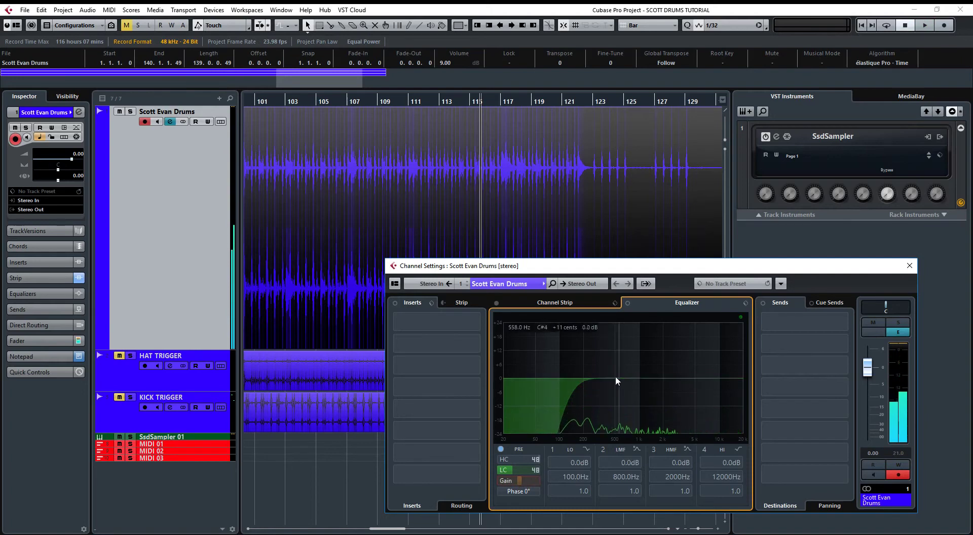
key("space")
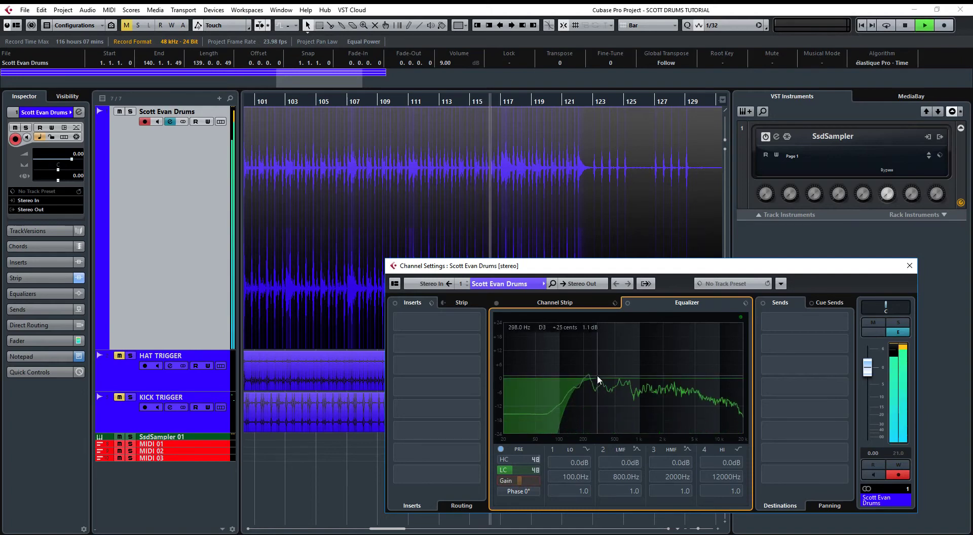
Boost EQ band 2 near 213 Hz with Q 5.7, up to about 21.8 dB
left_click_drag(597, 375, 587, 365)
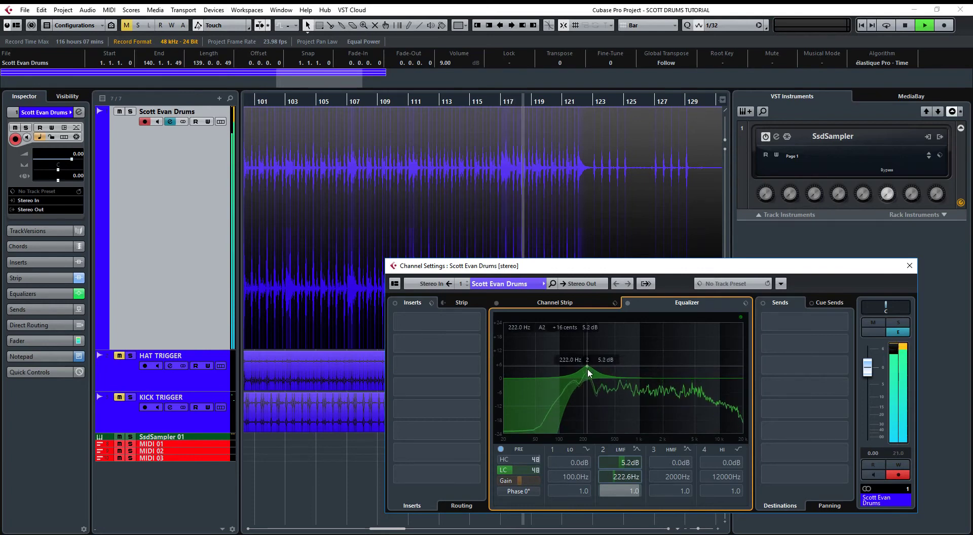
left_click_drag(612, 492, 624, 488)
left_click_drag(586, 369, 586, 343)
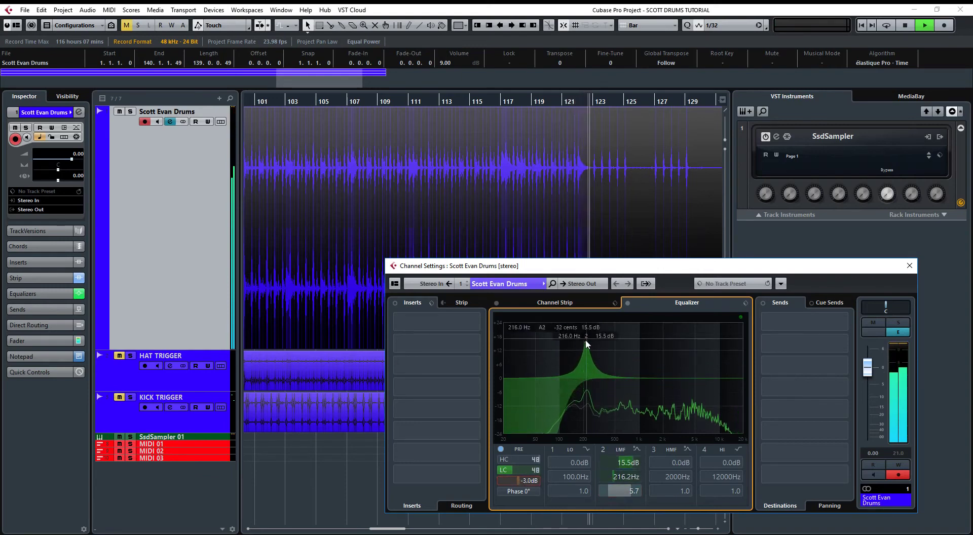
left_click_drag(586, 342, 586, 328)
left_click_drag(374, 102, 202, 121)
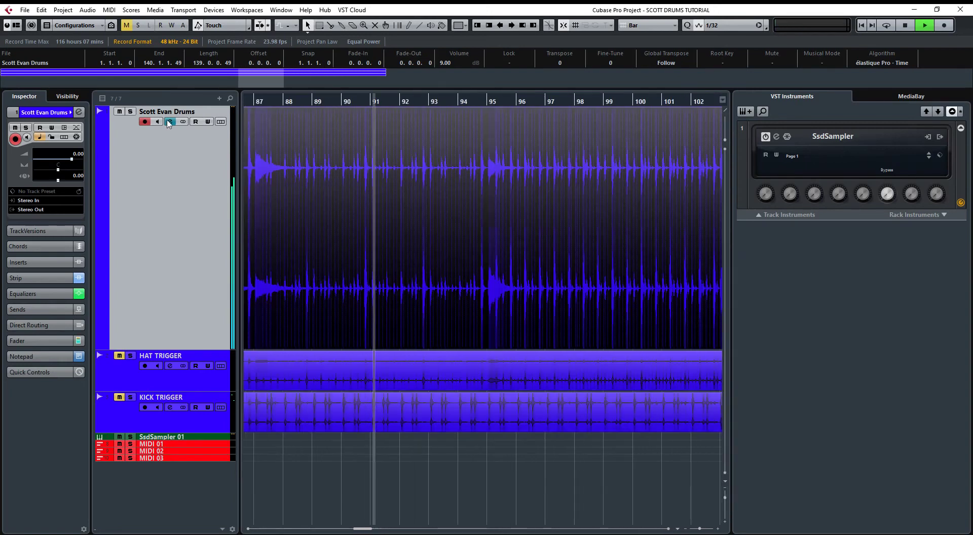
Move the band 2 EQ node to 232.6 Hz with a 23.6 dB boost
left_click(170, 122)
left_click(554, 304)
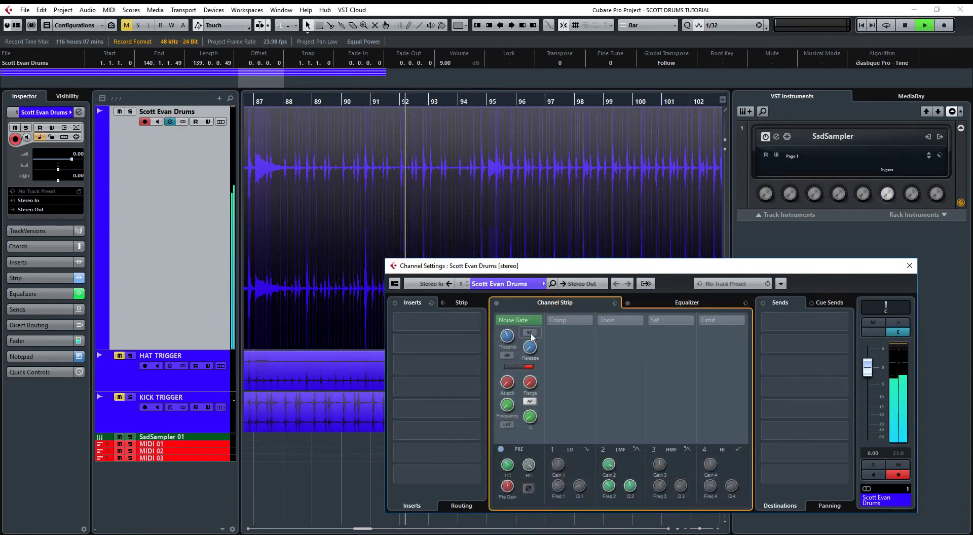
left_click(674, 303)
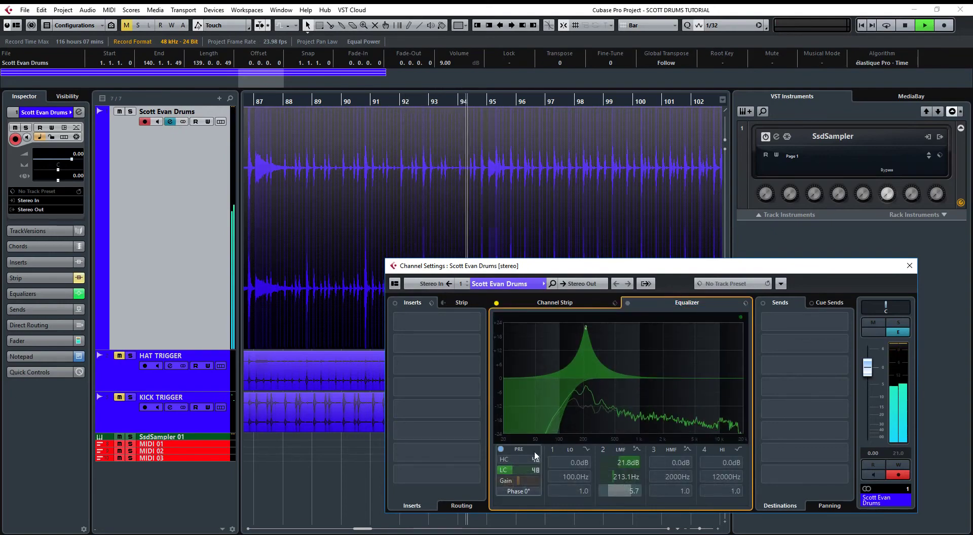
mouse_move(529, 460)
scroll(529, 460, "down", 10)
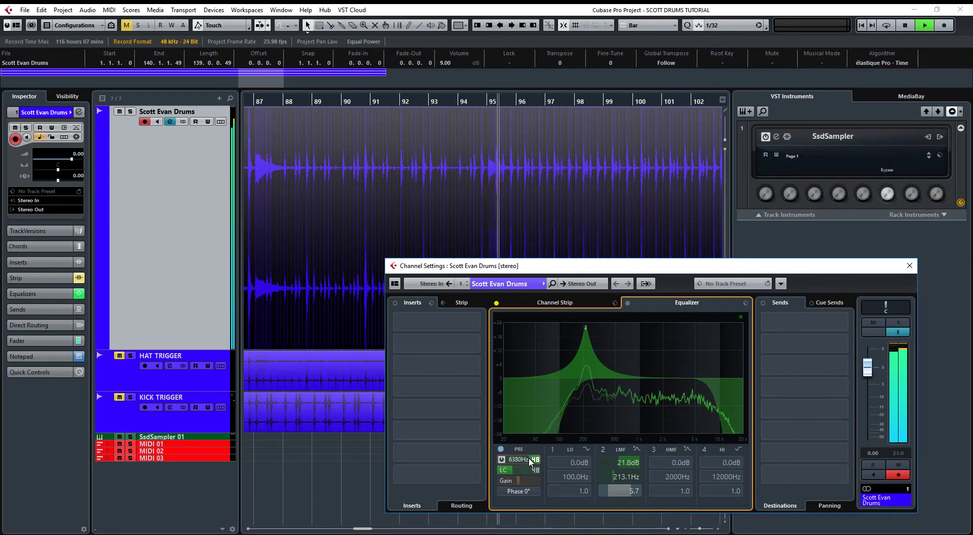
scroll(530, 460, "down", 12)
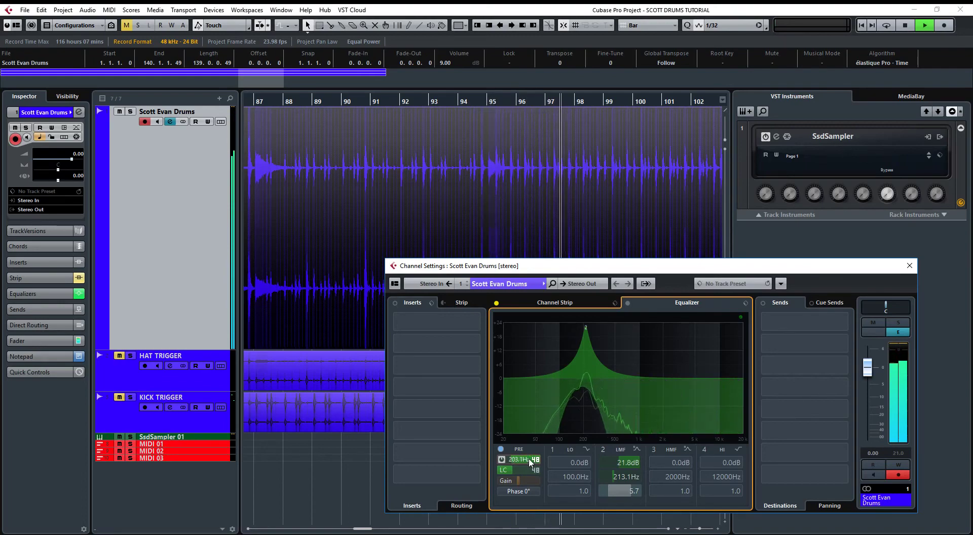
scroll(516, 471, "up", 4)
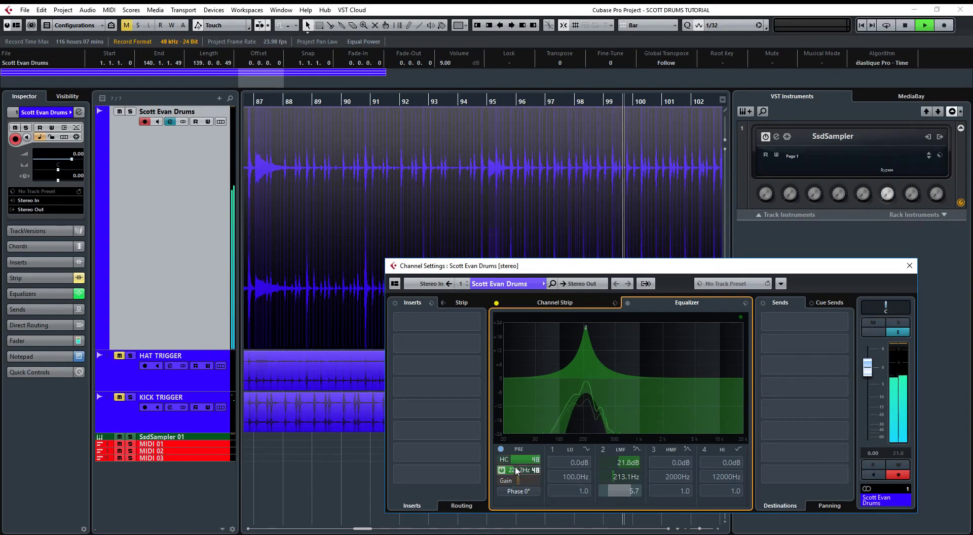
scroll(527, 470, "down", 3)
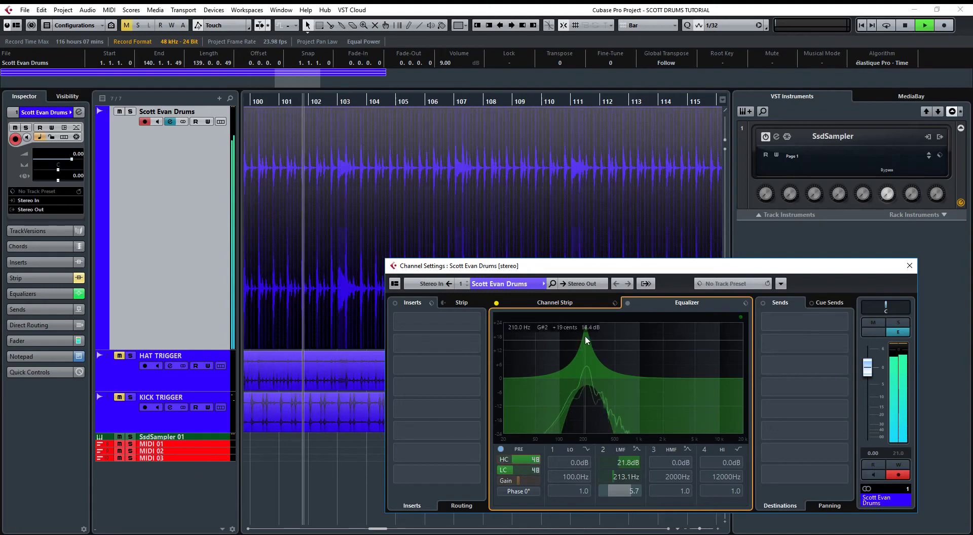
left_click_drag(587, 330, 590, 326)
Turn on the Noise Gate, set attack to 35.1 ms and threshold near -28 dB
left_click(542, 303)
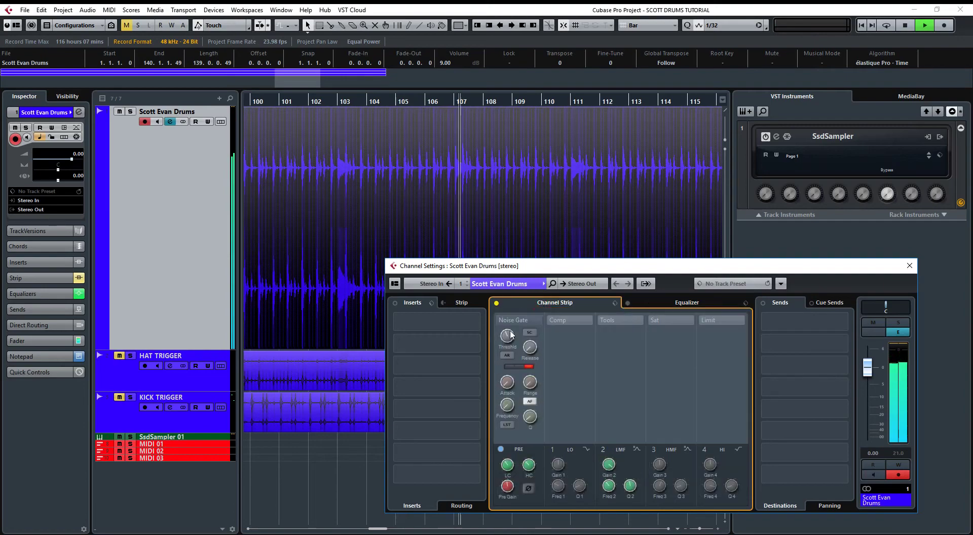
left_click(496, 304)
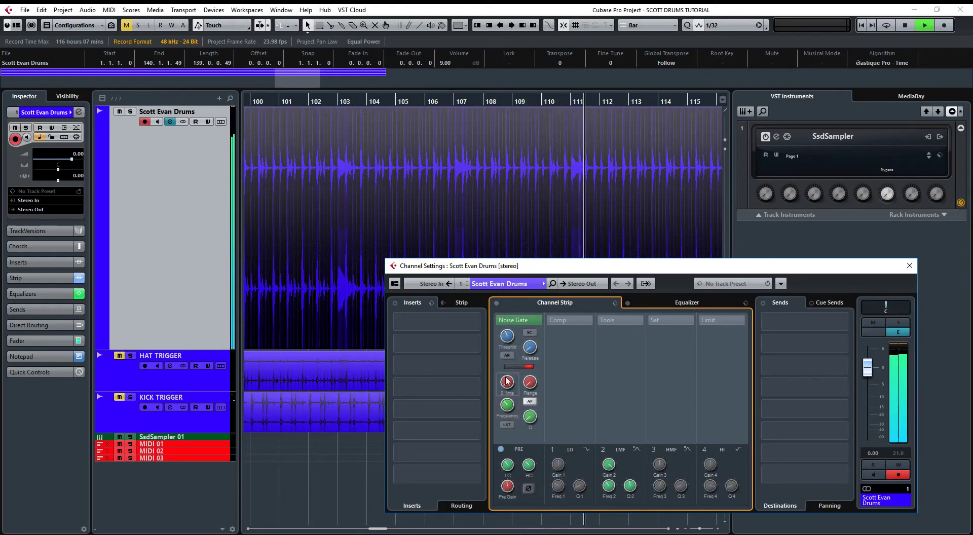
left_click_drag(507, 377, 509, 382)
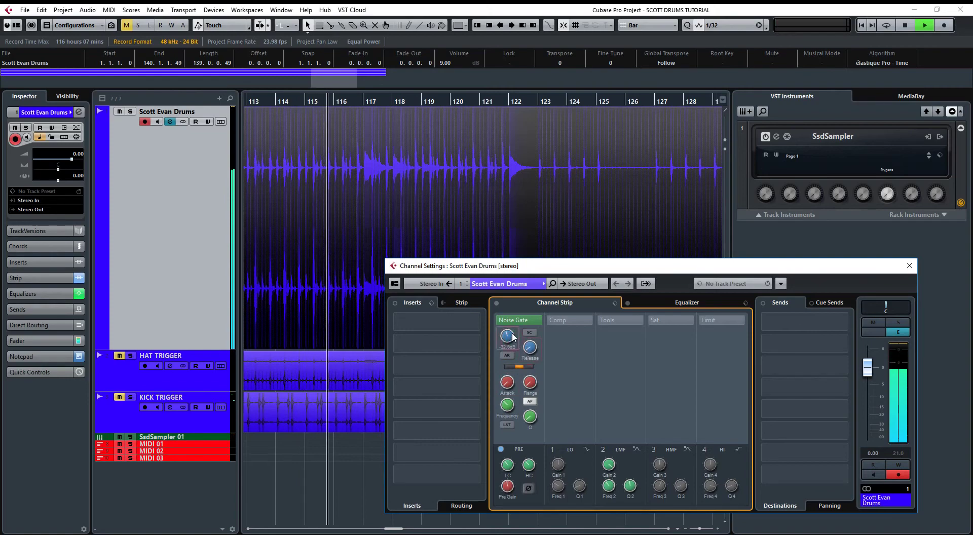
left_click_drag(513, 336, 513, 332)
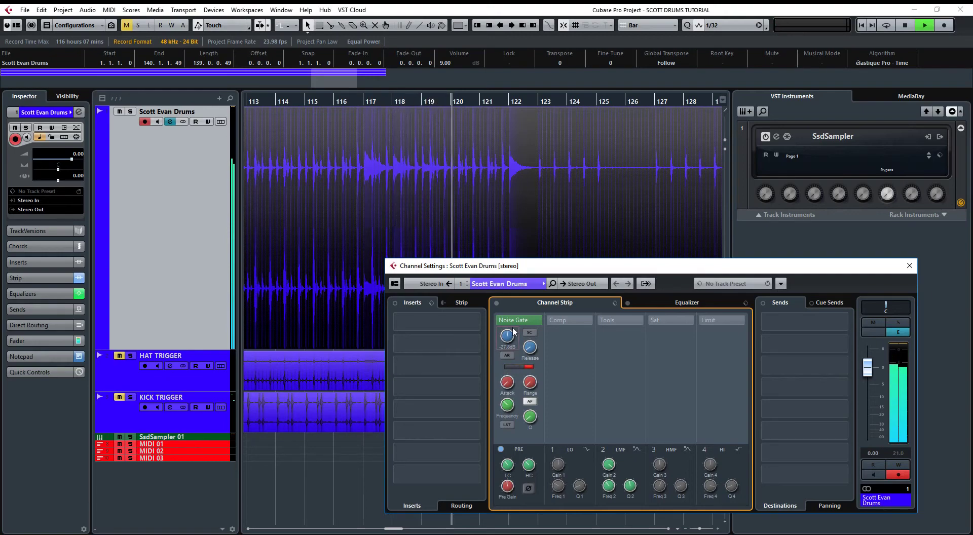
left_click_drag(513, 331, 512, 341)
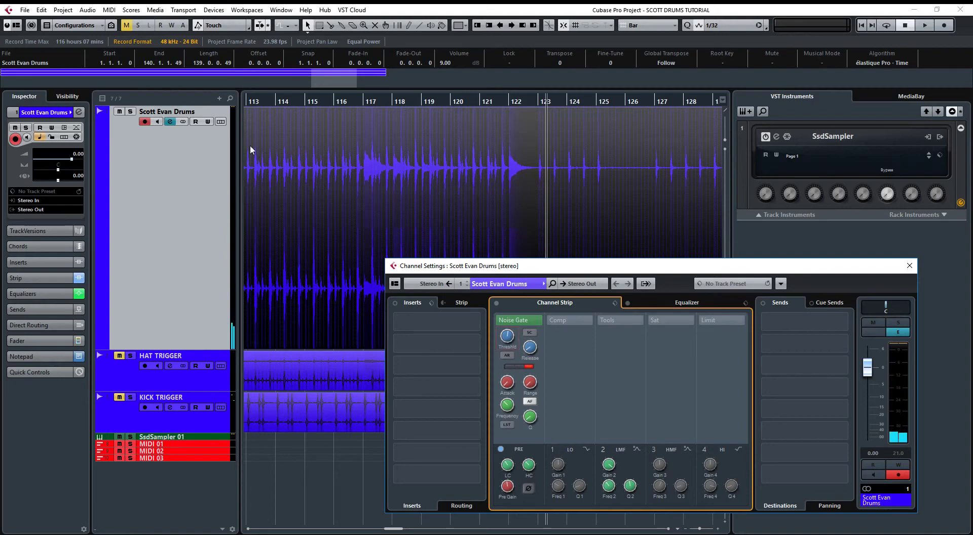
Push the Scott Evan Drums band-2 Q up to 12.0, then settle it at 10.7
left_click(679, 304)
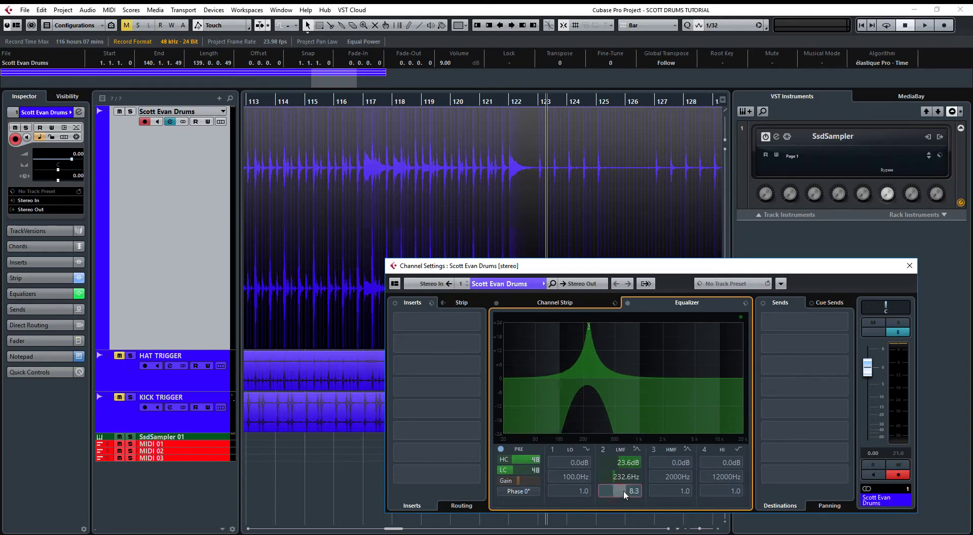
left_click_drag(623, 491, 641, 491)
left_click_drag(620, 488, 613, 488)
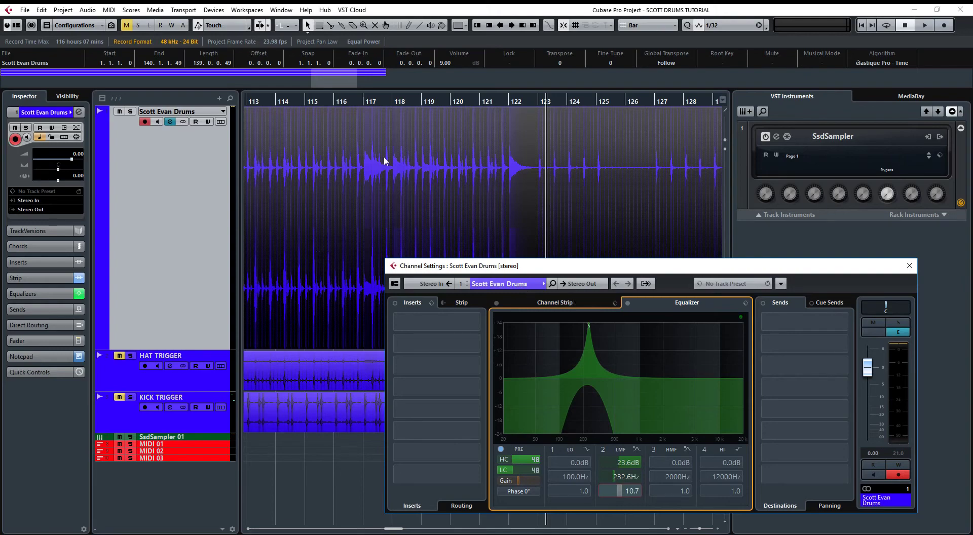
Audition the processed drums near bar 118, then return the playback position to bar 105
left_click_drag(390, 103, 390, 108)
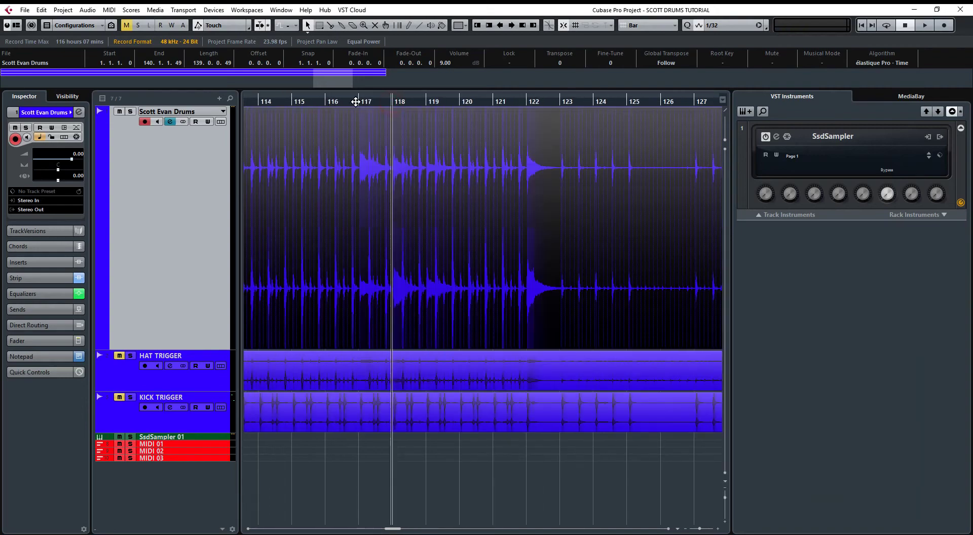
key("space")
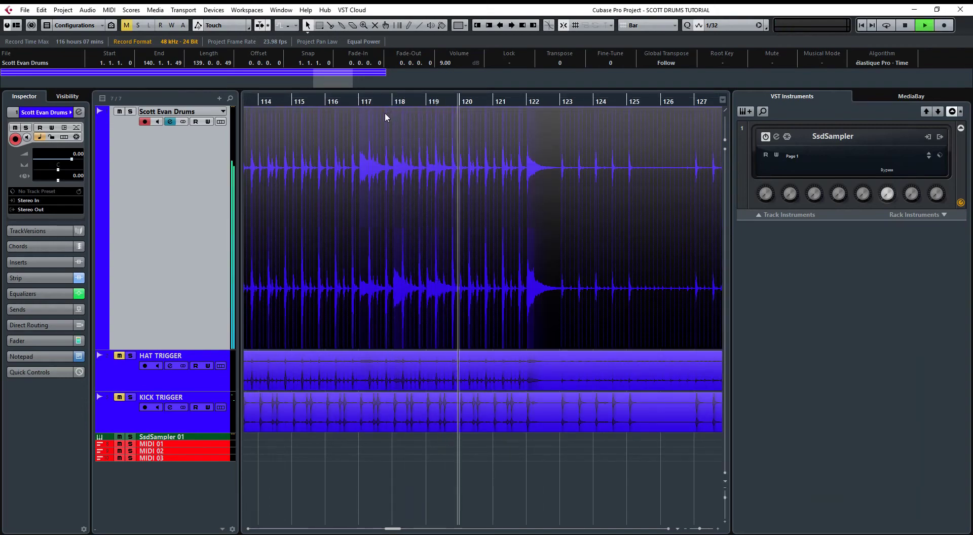
key("space")
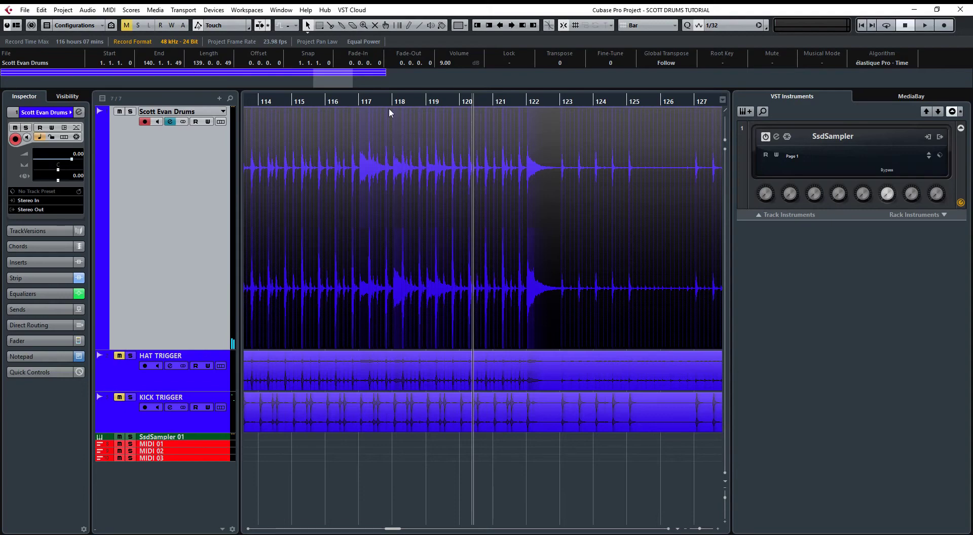
left_click_drag(388, 107, 298, 118)
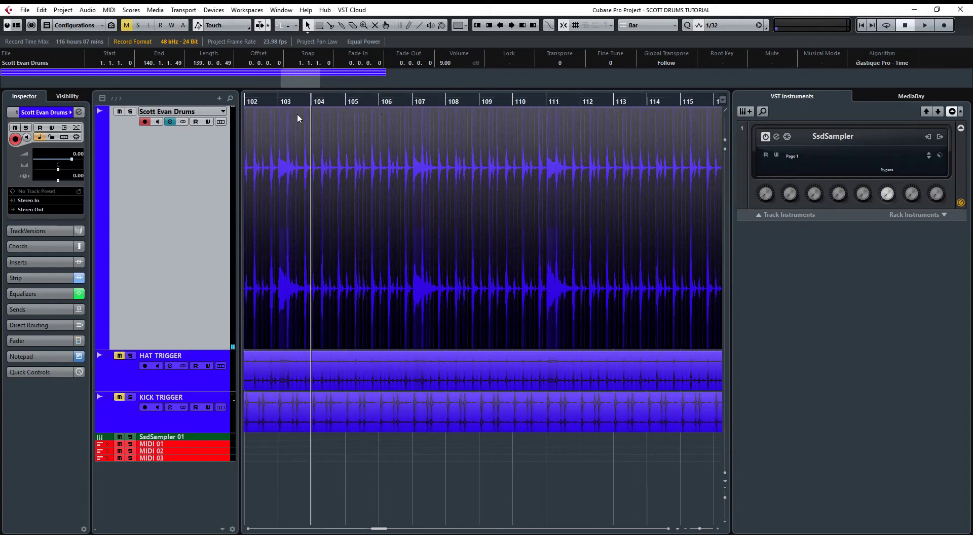
Render Scott Evan Drums in place with current settings to Stereo Out (R) and mute the original
left_click(42, 10)
mouse_move(101, 115)
left_click(271, 115)
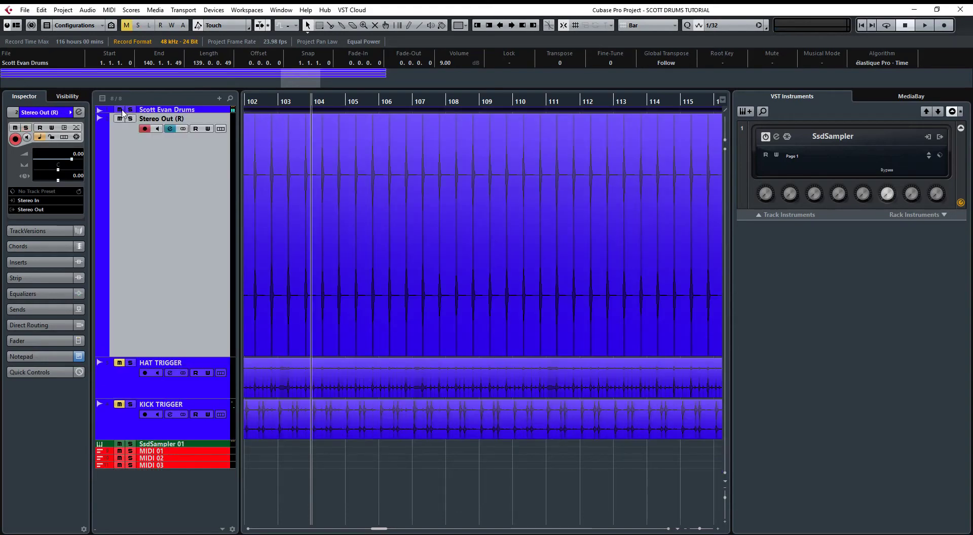
left_click(120, 110)
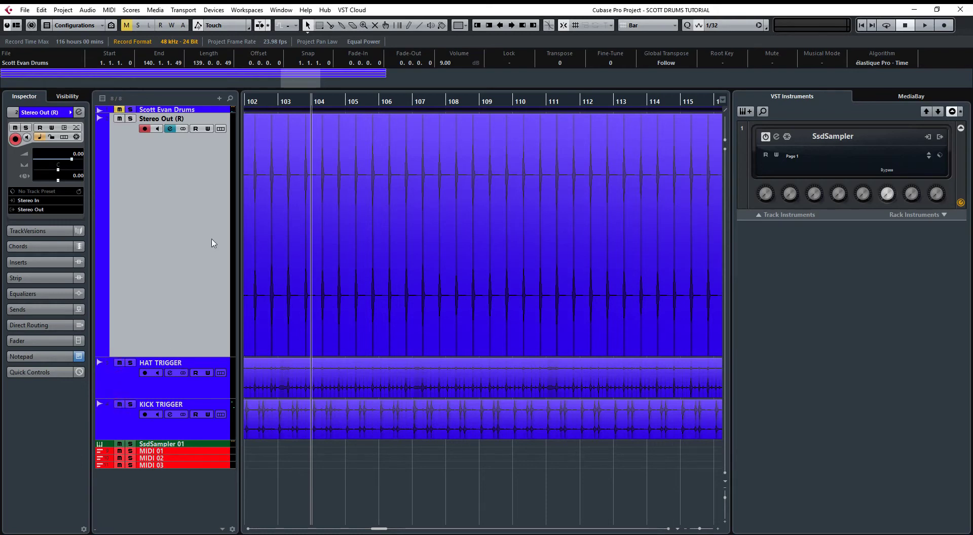
Play back the rendered drums, then select the SsdSampler 01 track
key("space")
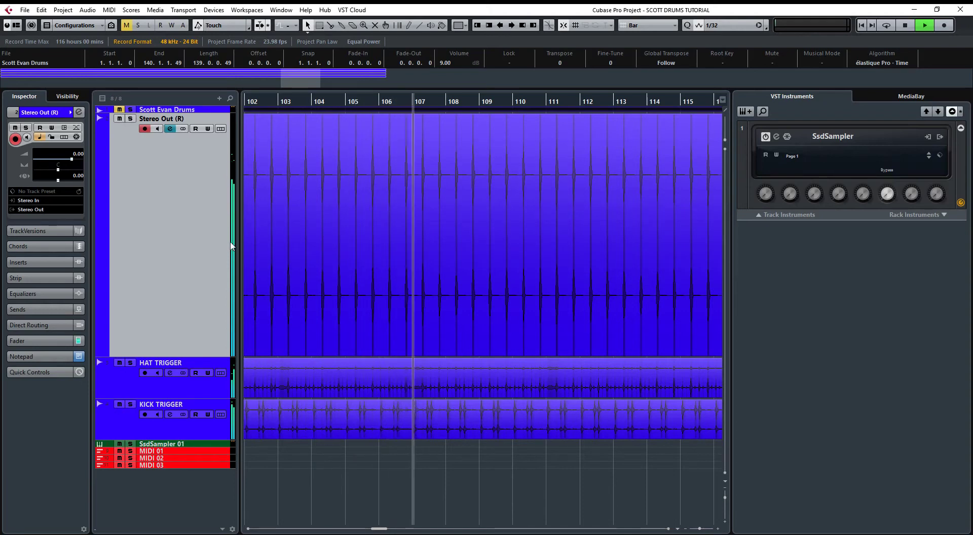
key("space")
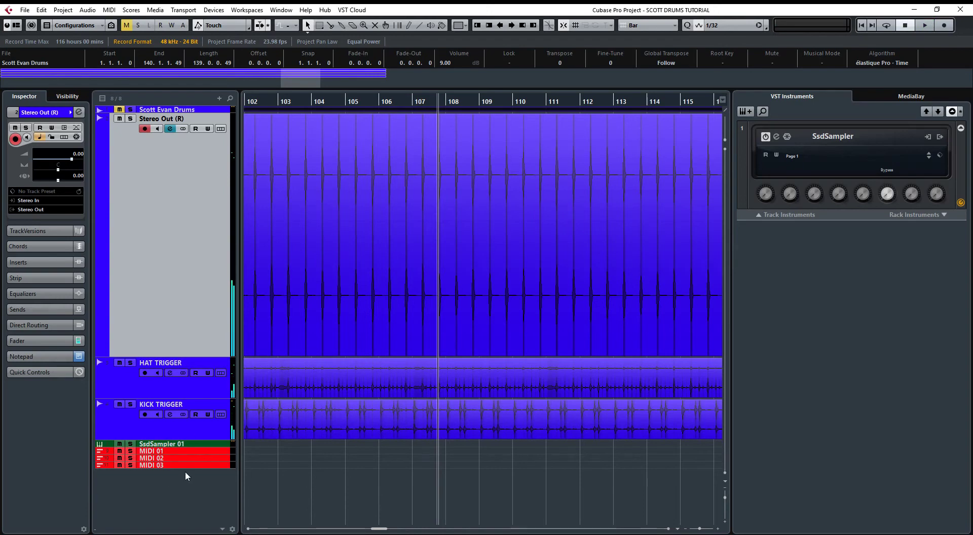
left_click(201, 445)
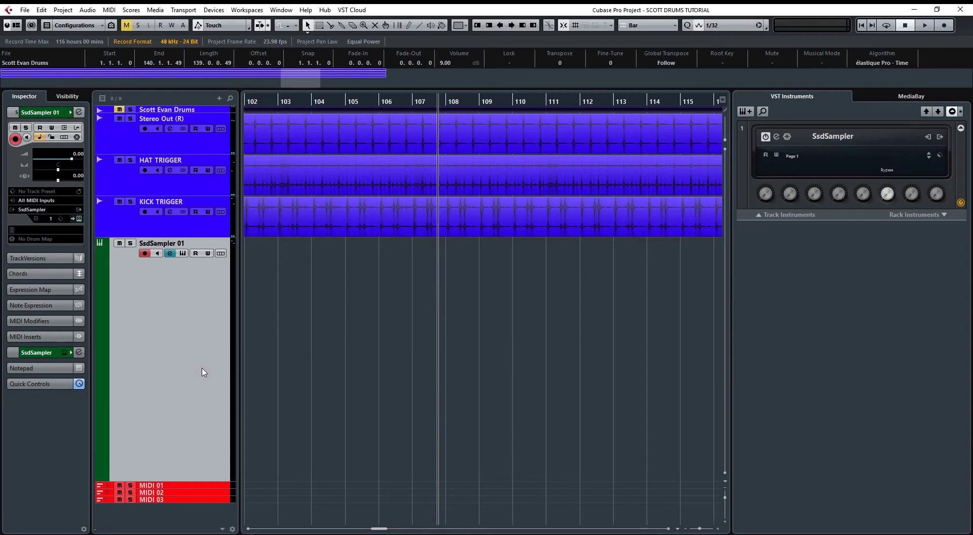
Inspect the SsdSampler 01 channel settings and drum plugin window, then solo Stereo Out (R)
left_click(171, 254)
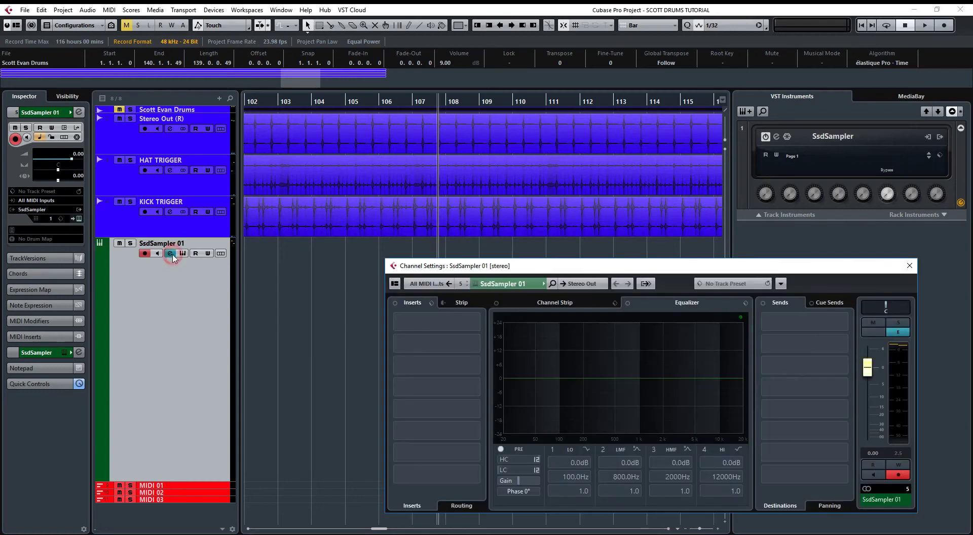
left_click(905, 333)
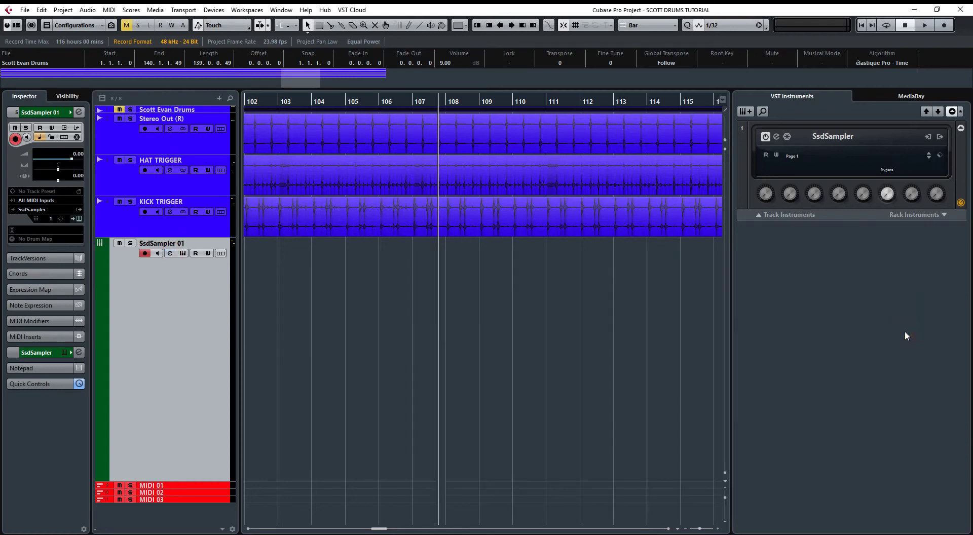
left_click(779, 136)
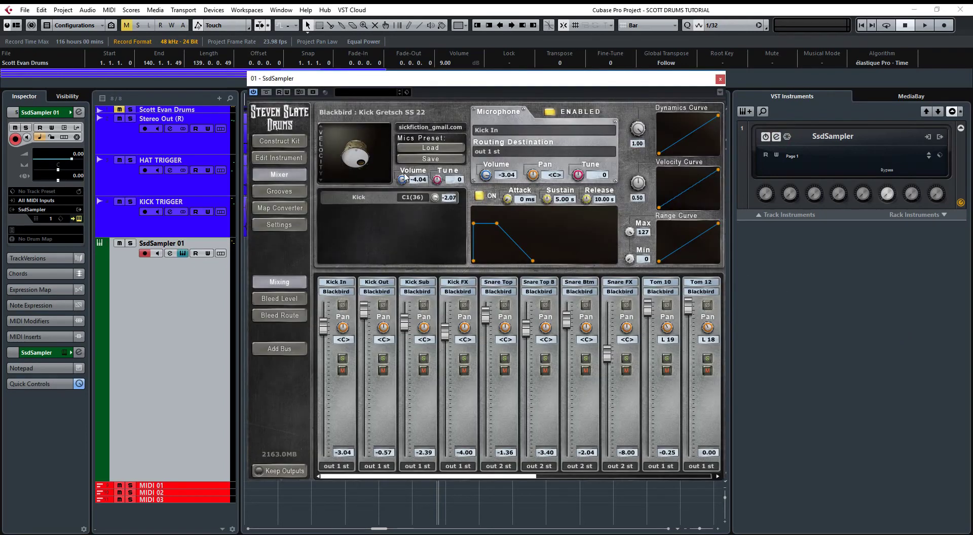
left_click(719, 79)
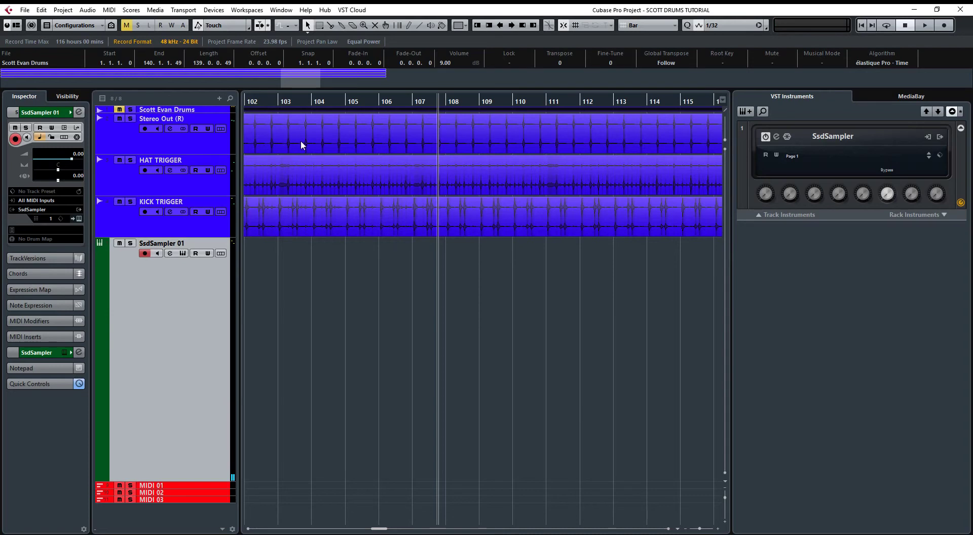
left_click(130, 118)
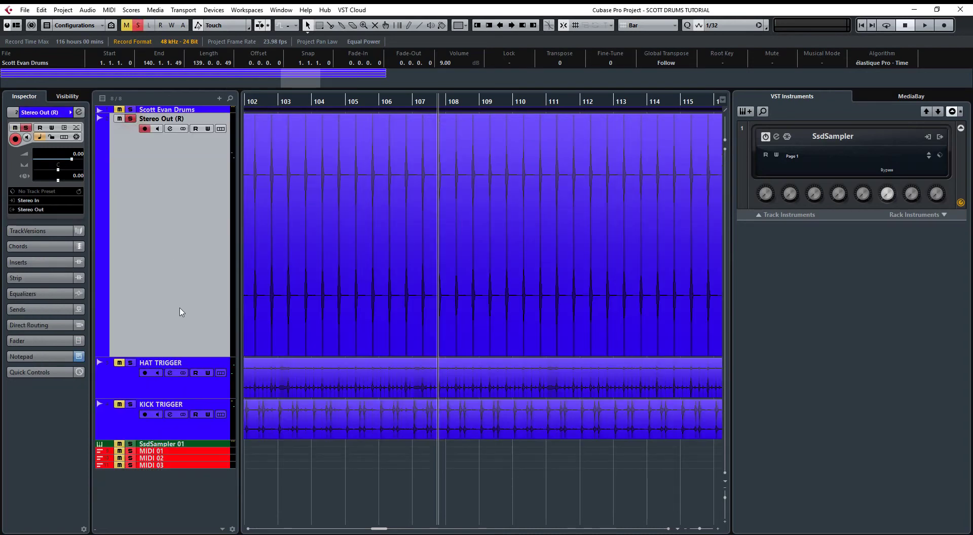
left_click(206, 442)
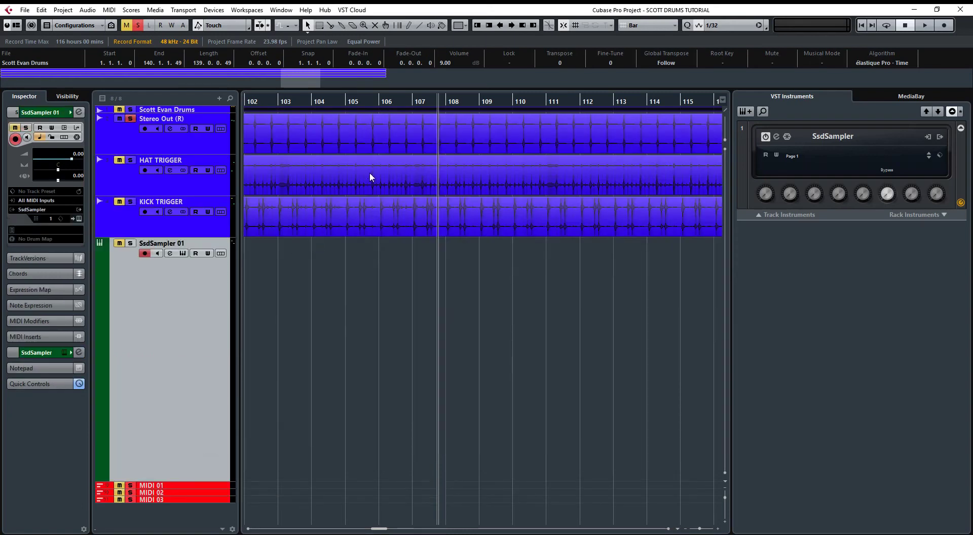
Open Scott Evan Drums-19 in the Sample Editor, play from bar 21 and zoom into bars 21–26
double_click(372, 145)
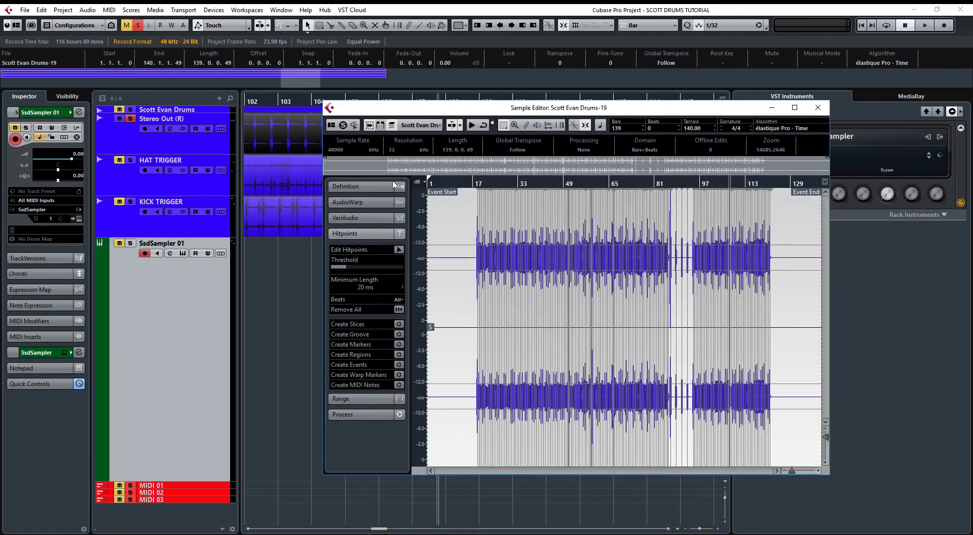
left_click(485, 182)
key("space")
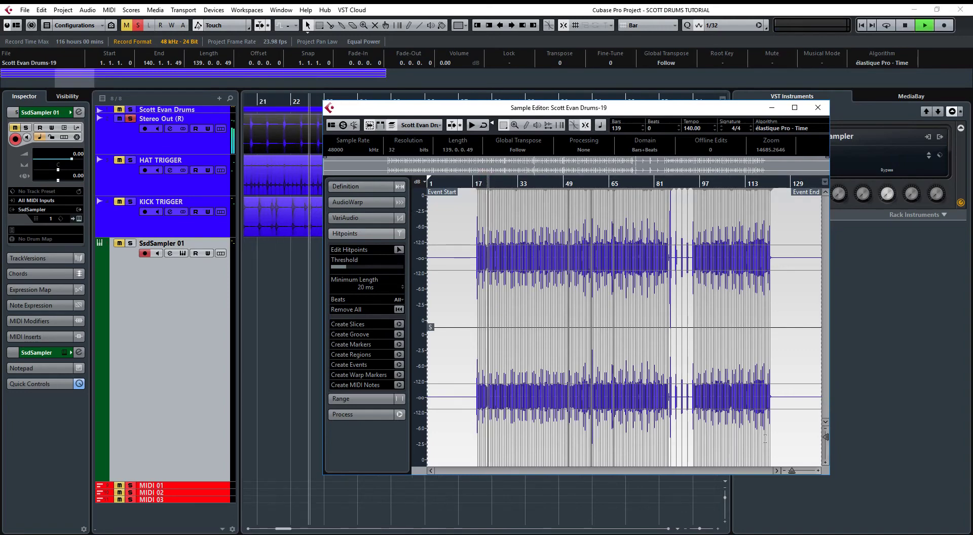
left_click_drag(791, 470, 800, 471)
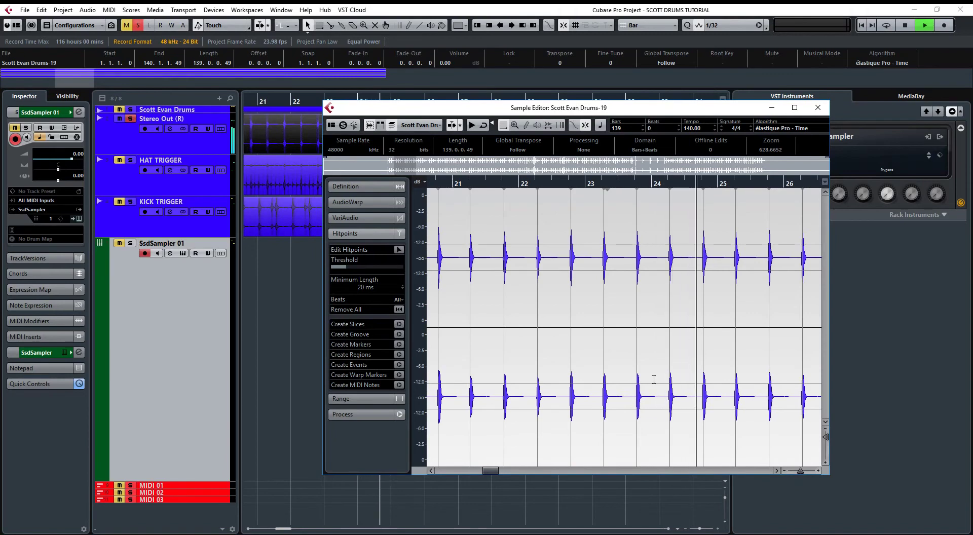
left_click_drag(489, 471, 540, 469)
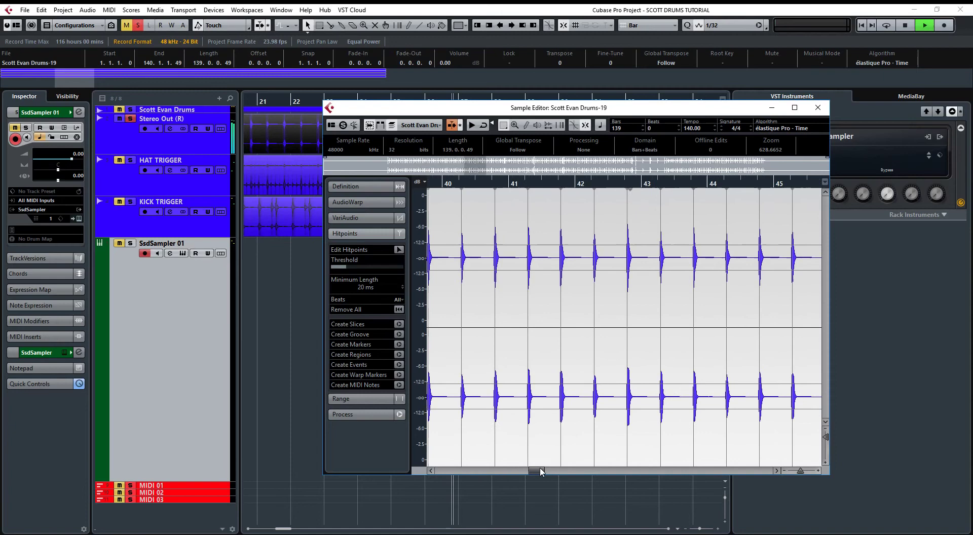
Set the hitpoint-to-MIDI conversion to Dynamic Velocity with First Selected Track as destination
left_click(399, 385)
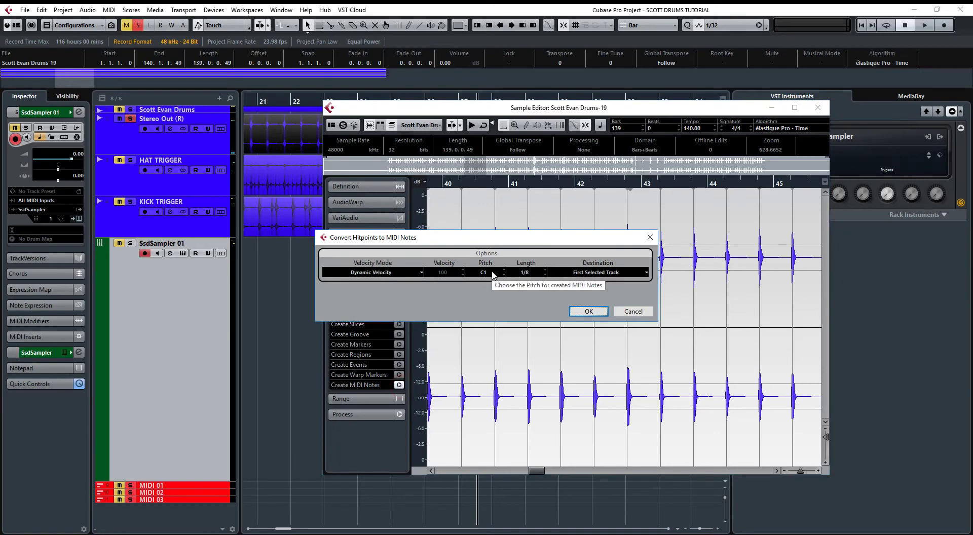
scroll(492, 275, "up", 1)
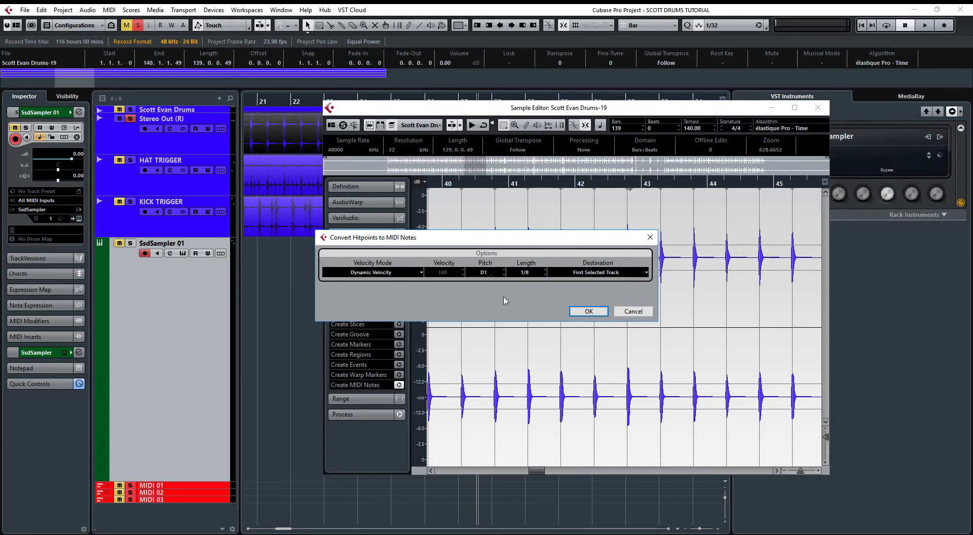
left_click(607, 276)
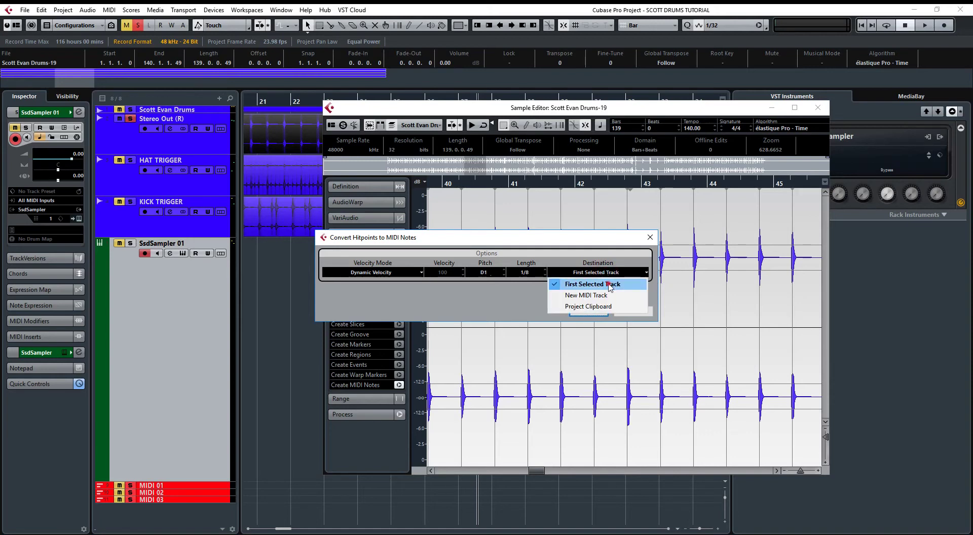
left_click(610, 287)
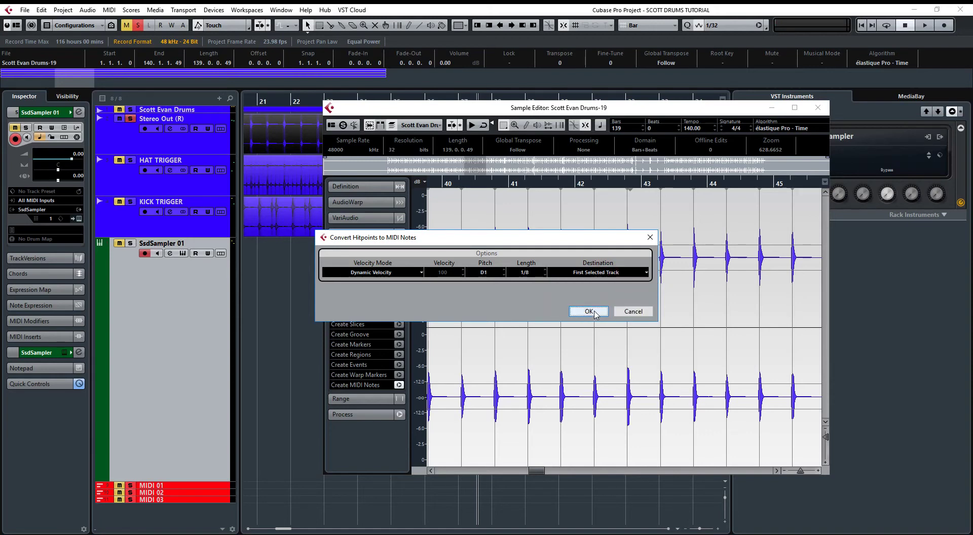
left_click(383, 275)
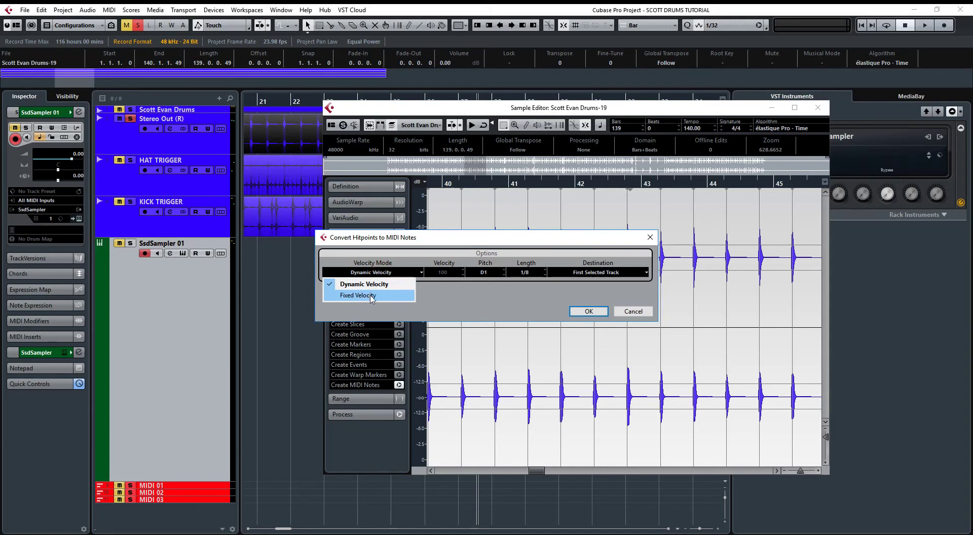
left_click(375, 284)
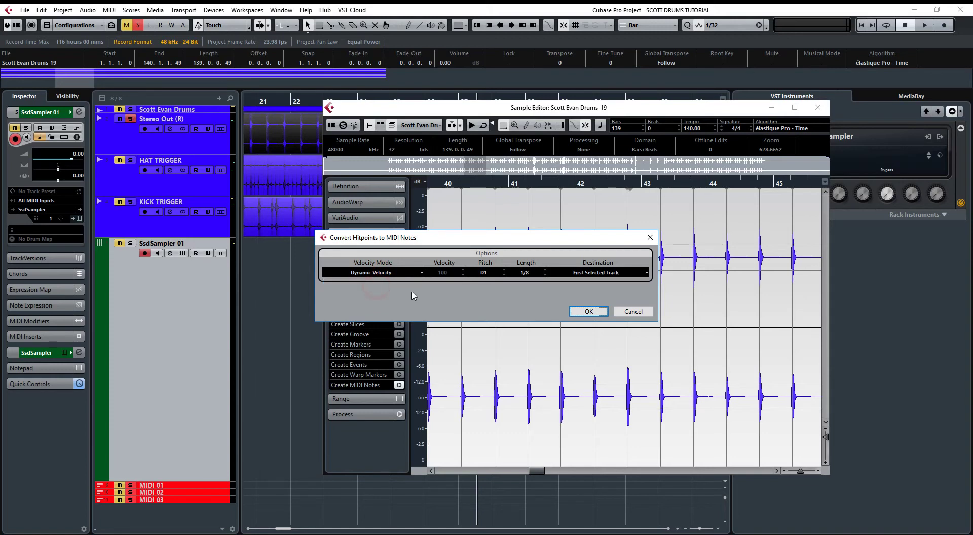
Confirm the D1 note conversion, then audition SsdSampler 01 soloed with the original drums muted
left_click(590, 312)
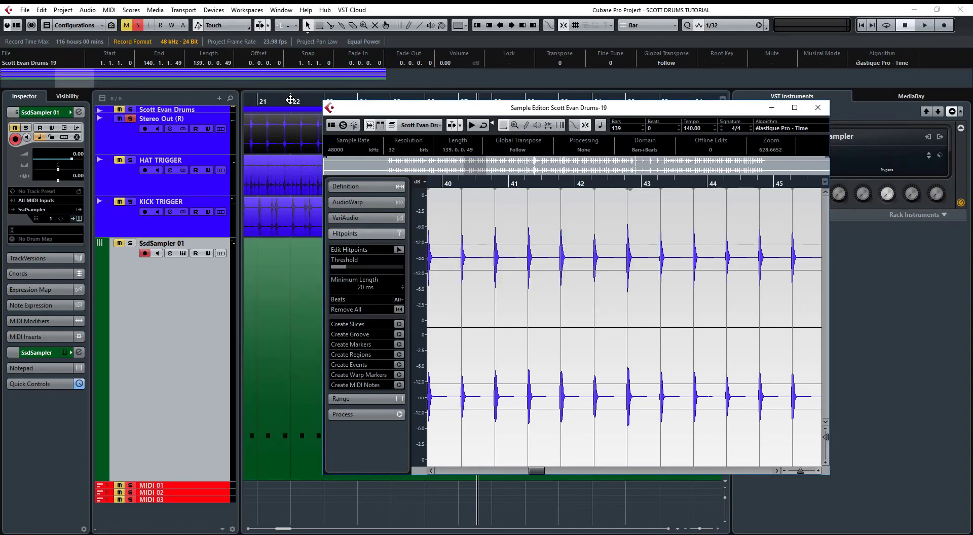
left_click_drag(290, 100, 531, 270)
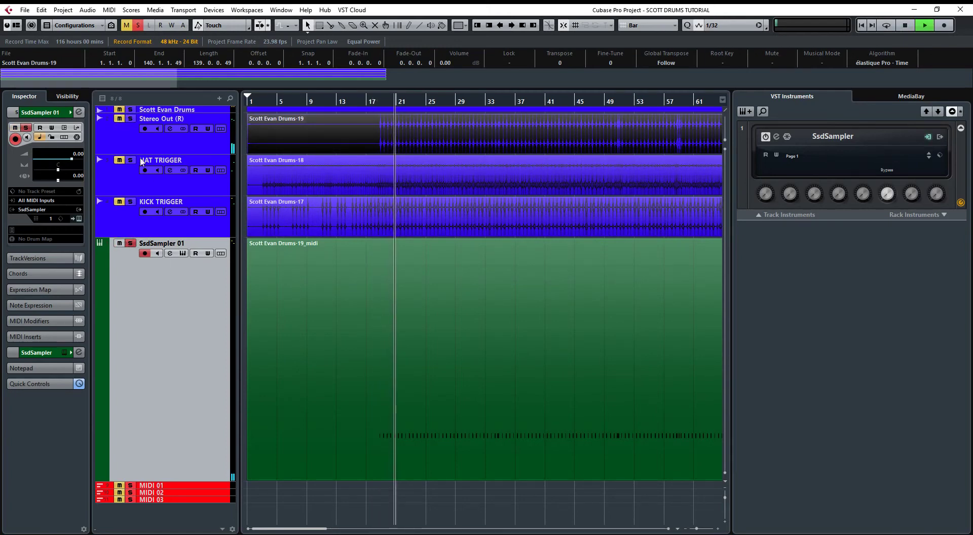
left_click(120, 119)
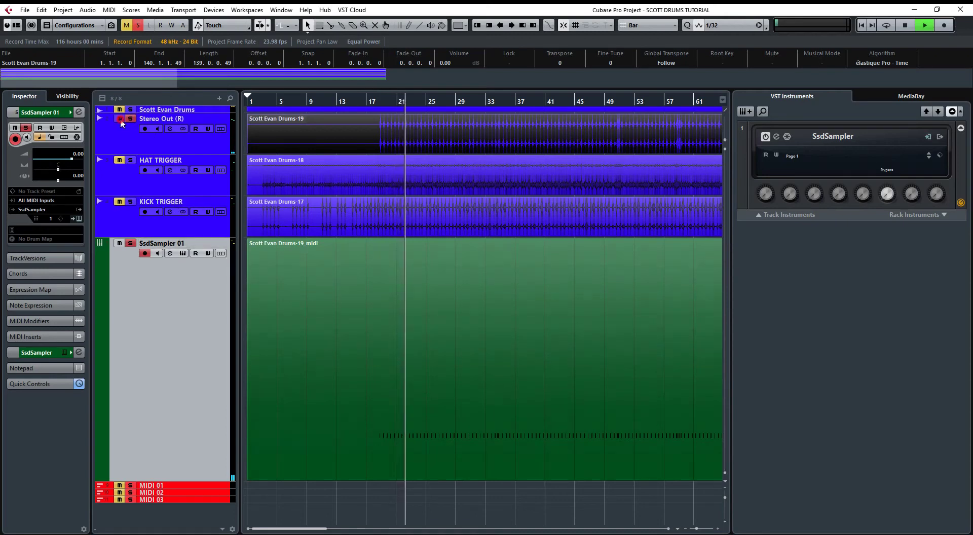
left_click(120, 244)
left_click(120, 244)
left_click(131, 243)
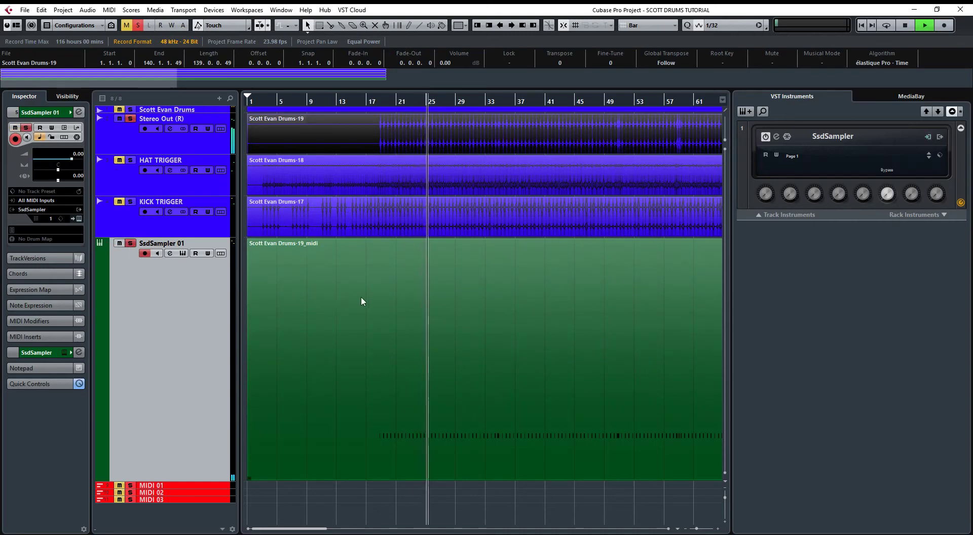
key("space")
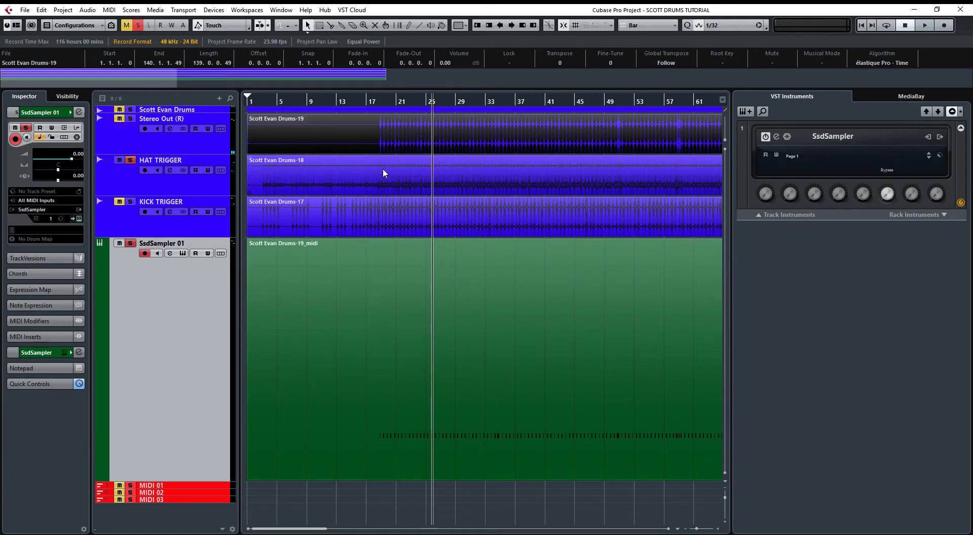
Convert the Scott Evan Drums-18 hat hitpoints into F#1 MIDI notes
double_click(405, 180)
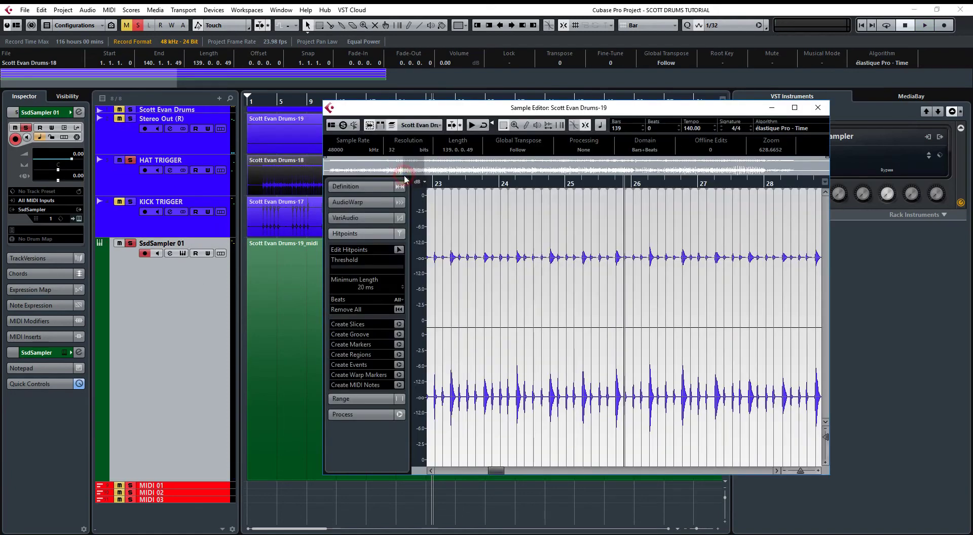
key("space")
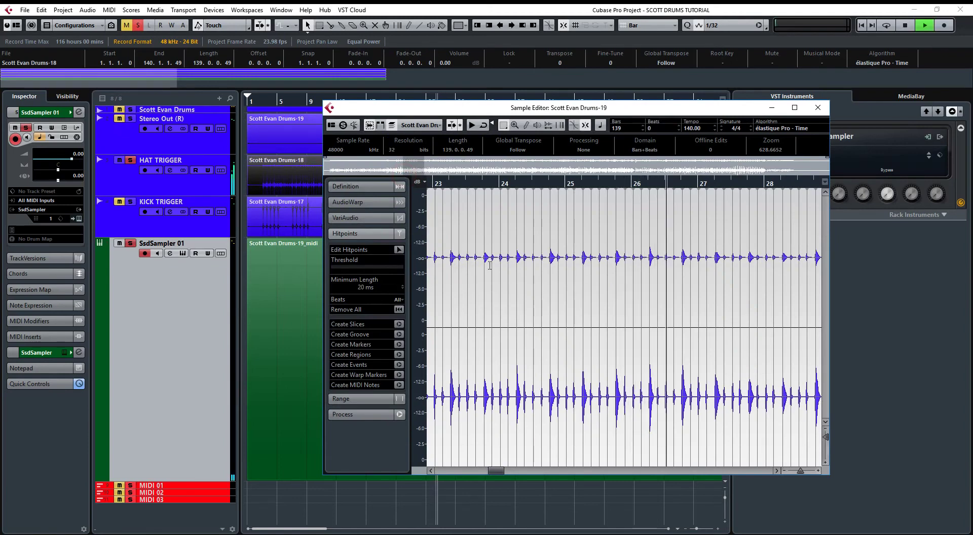
left_click(399, 385)
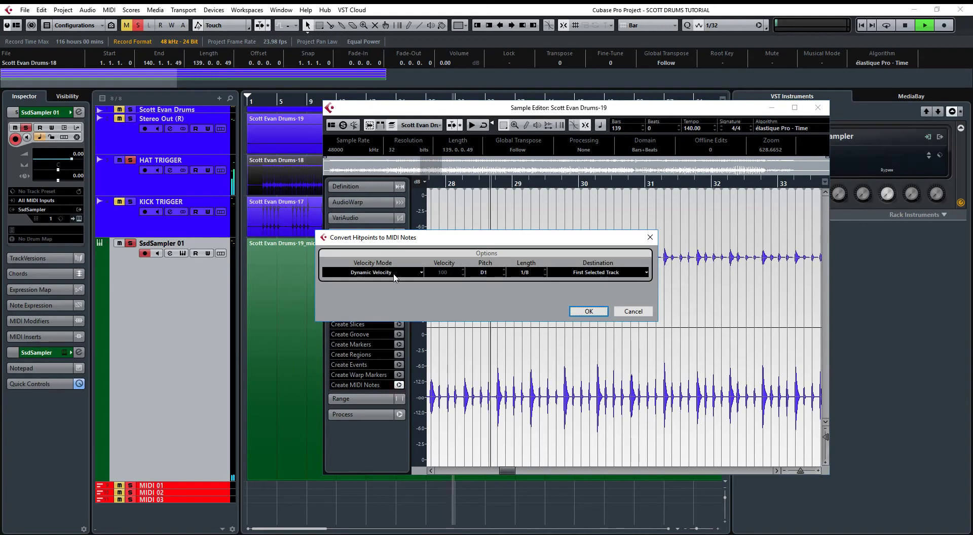
left_click(485, 273)
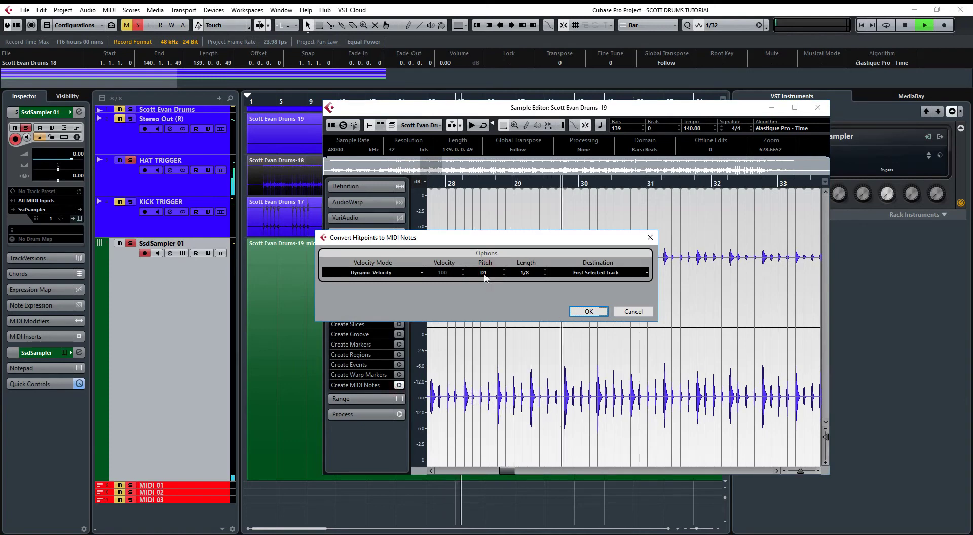
scroll(486, 274, "up", 4)
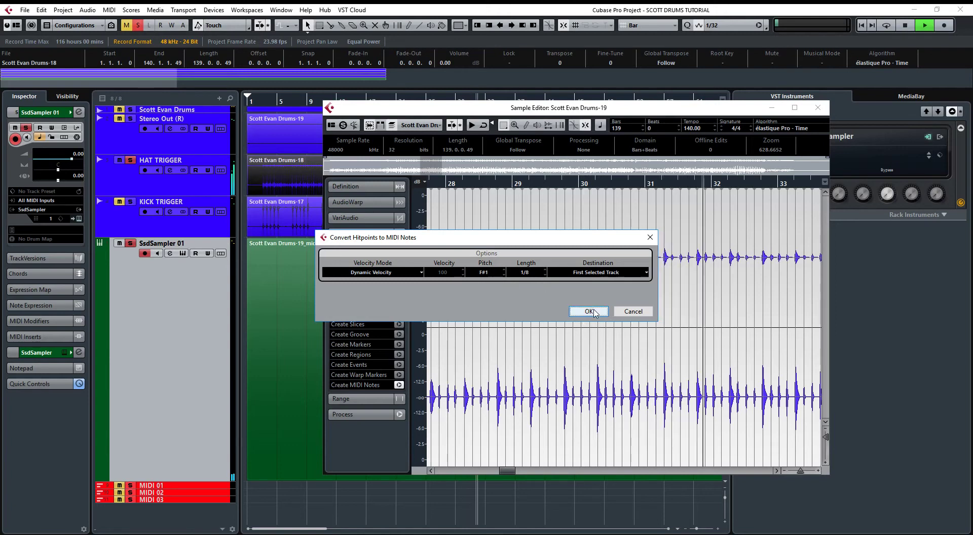
left_click(591, 311)
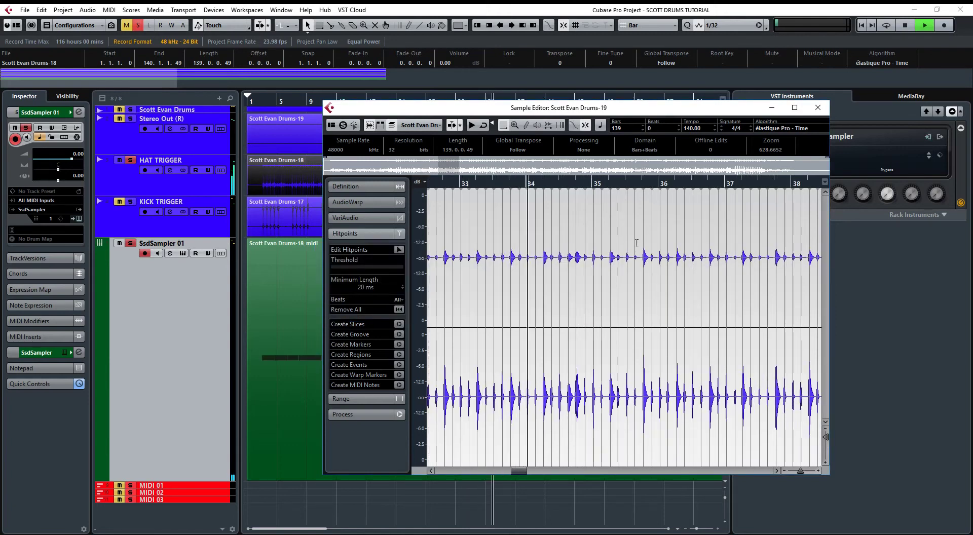
Close the Sample Editor, switch editing tool, and unmute the KICK TRIGGER track
left_click(817, 108)
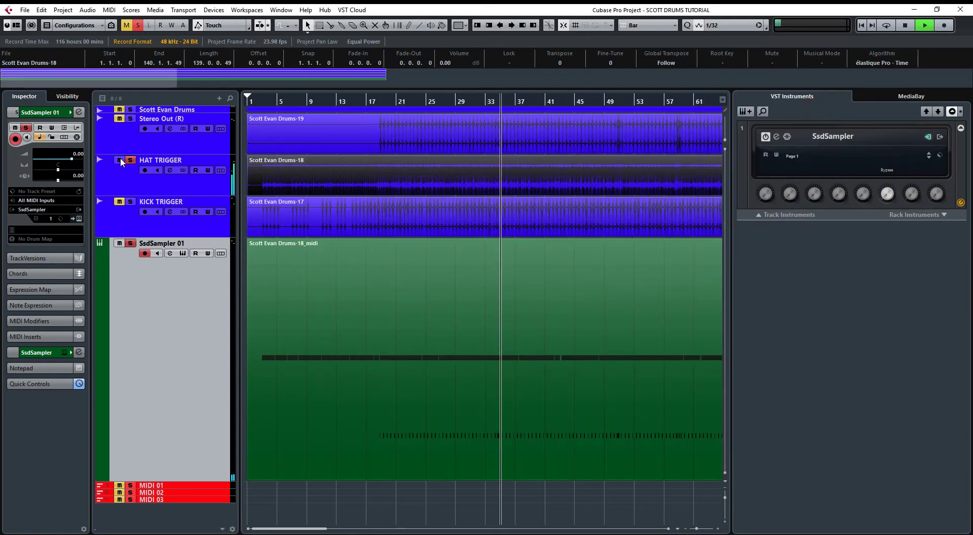
right_click(463, 330)
left_click(488, 334)
key("1")
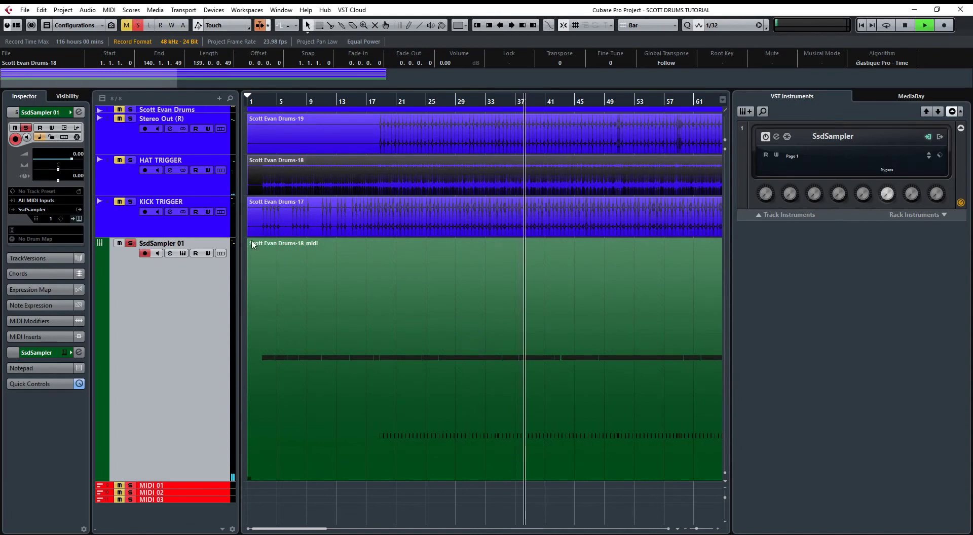
left_click(120, 202)
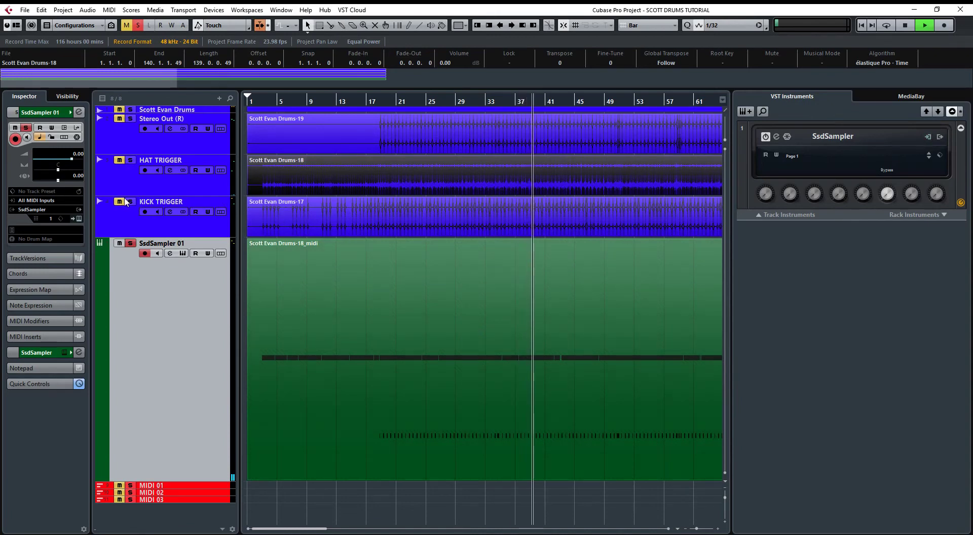
double_click(408, 216)
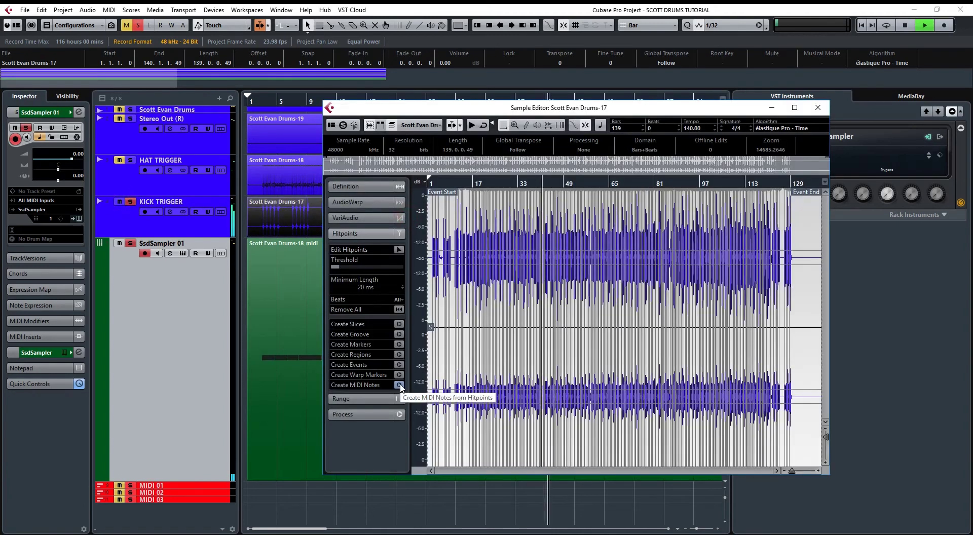
left_click(399, 385)
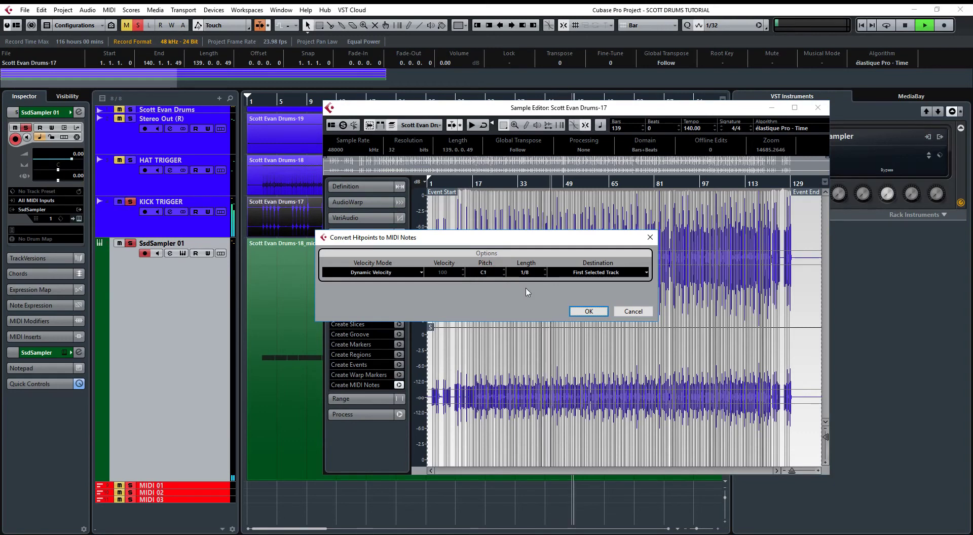
left_click(588, 312)
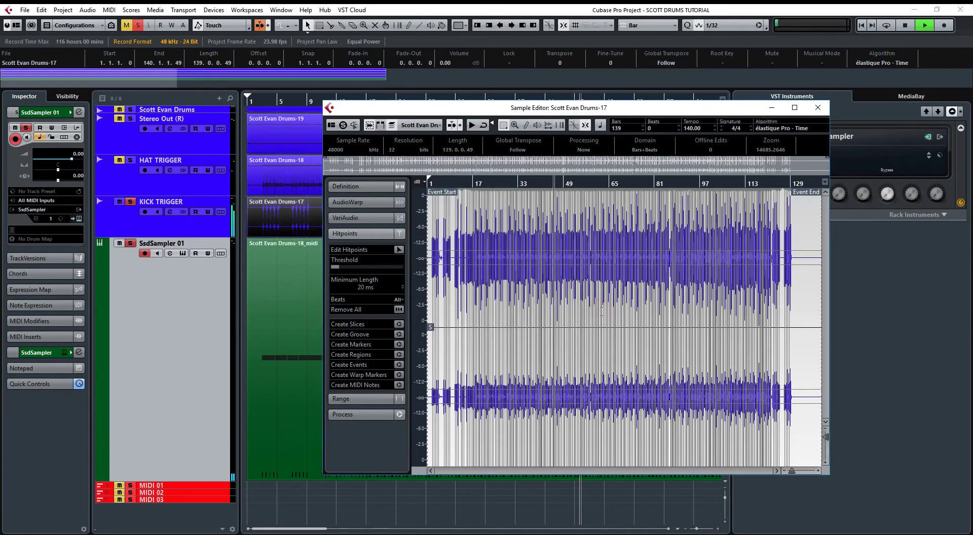
left_click(817, 109)
right_click(361, 321)
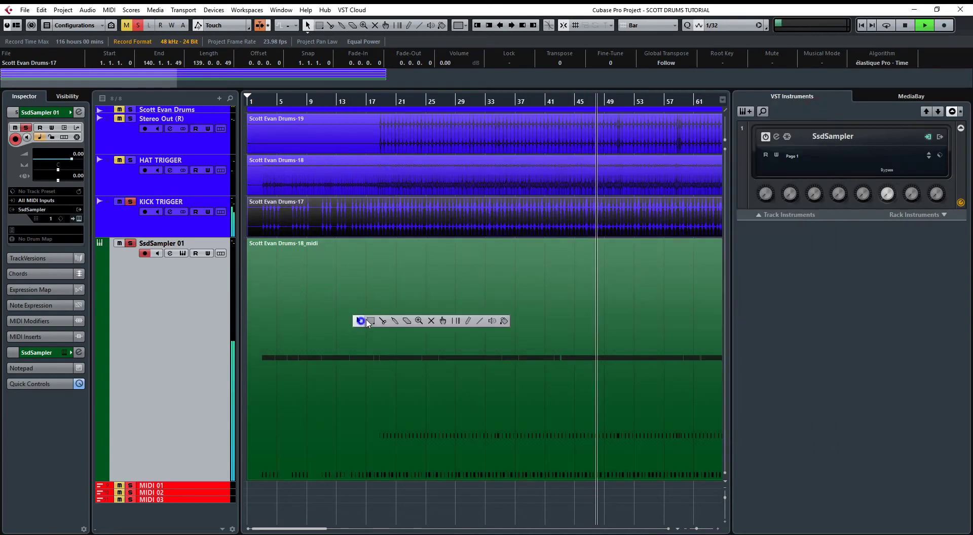
left_click(395, 322)
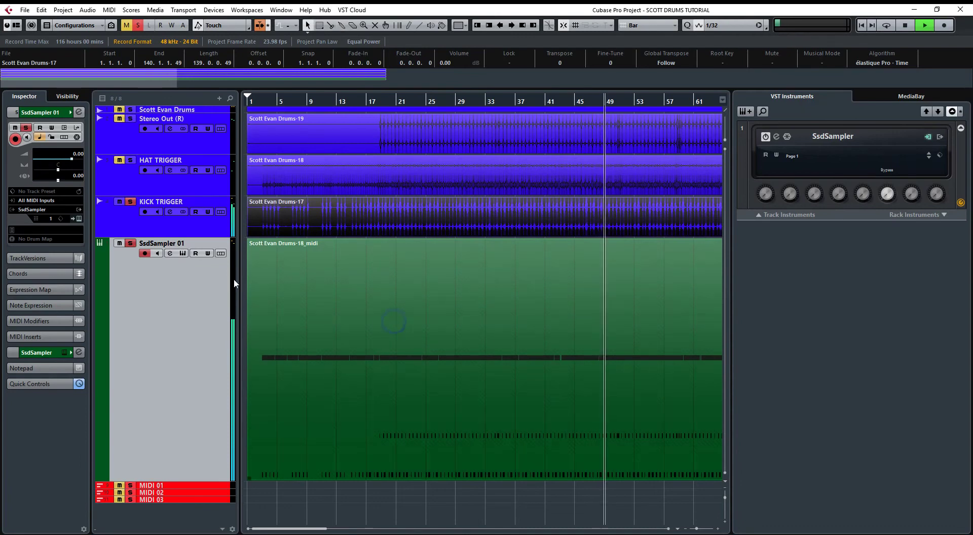
In the Key Editor, select all F#1 hat notes, then compress and raise their velocities
double_click(423, 339)
left_click(391, 214)
left_click_drag(933, 519, 937, 522)
scroll(775, 253, "up", 2)
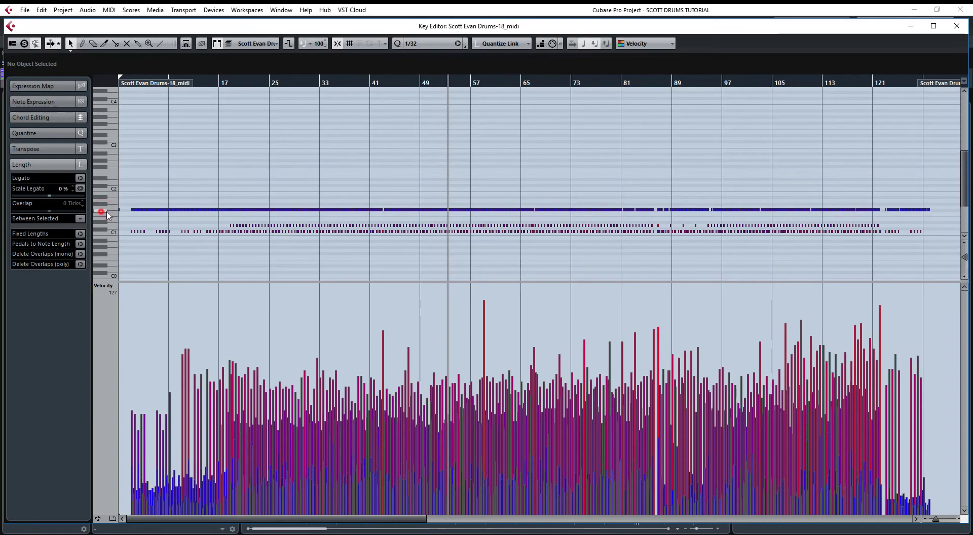
left_click_drag(941, 216, 124, 183)
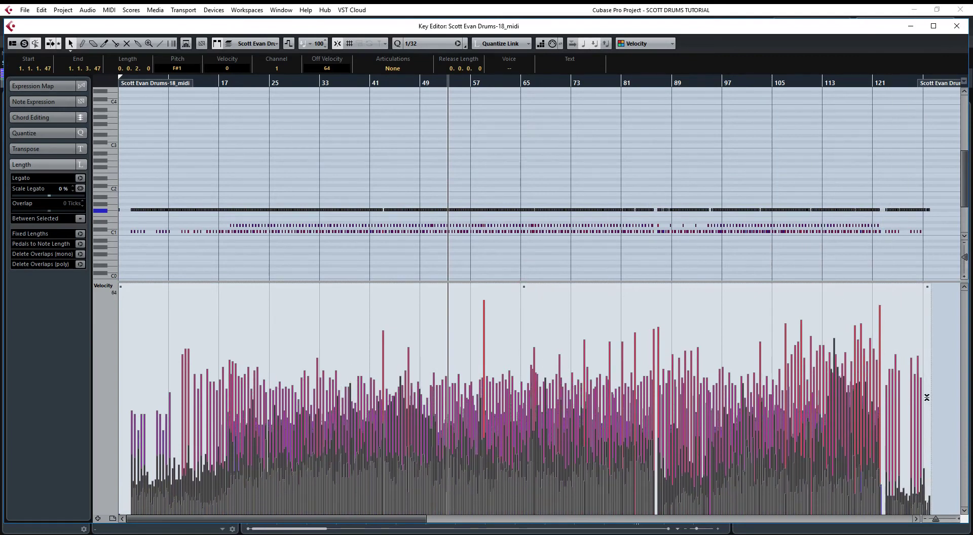
left_click_drag(927, 399, 938, 444)
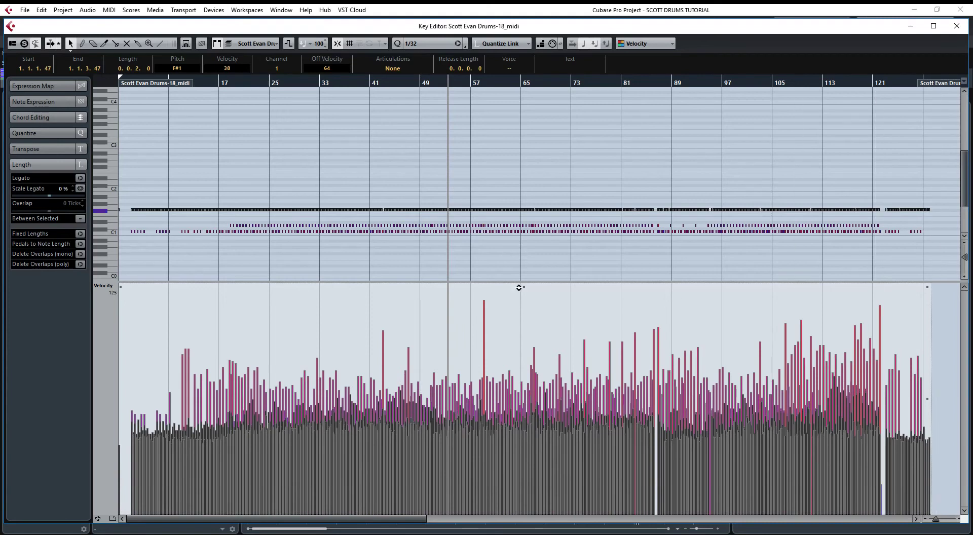
left_click_drag(522, 288, 523, 267)
From bar 18, select the D1 notes, then slightly compress and raise their velocities
left_click_drag(430, 81, 224, 102)
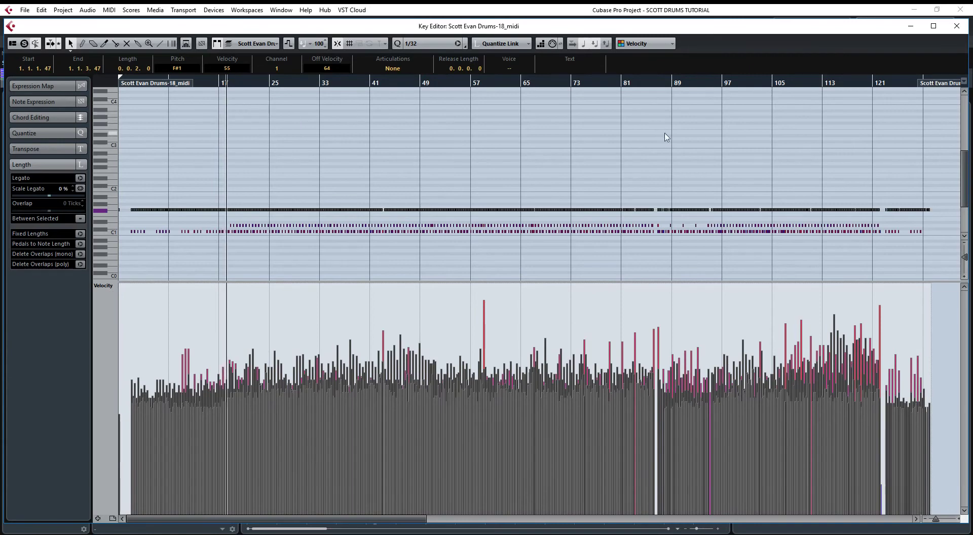
left_click(958, 518)
left_click(958, 519)
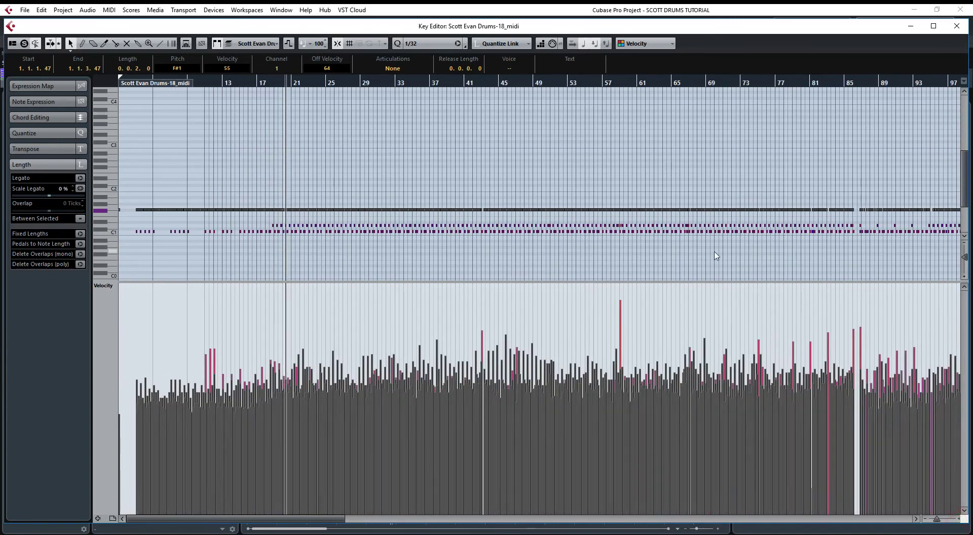
left_click(712, 251)
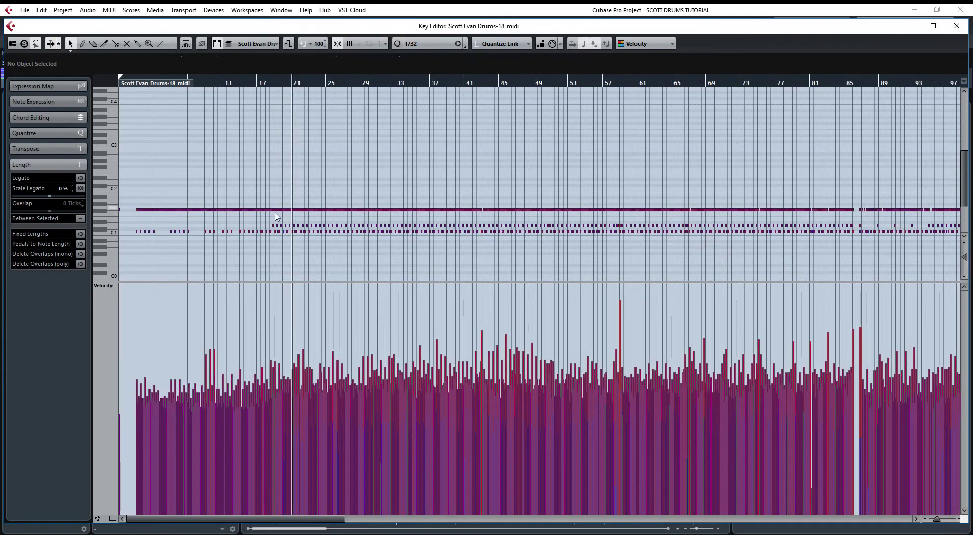
left_click_drag(263, 223, 891, 229)
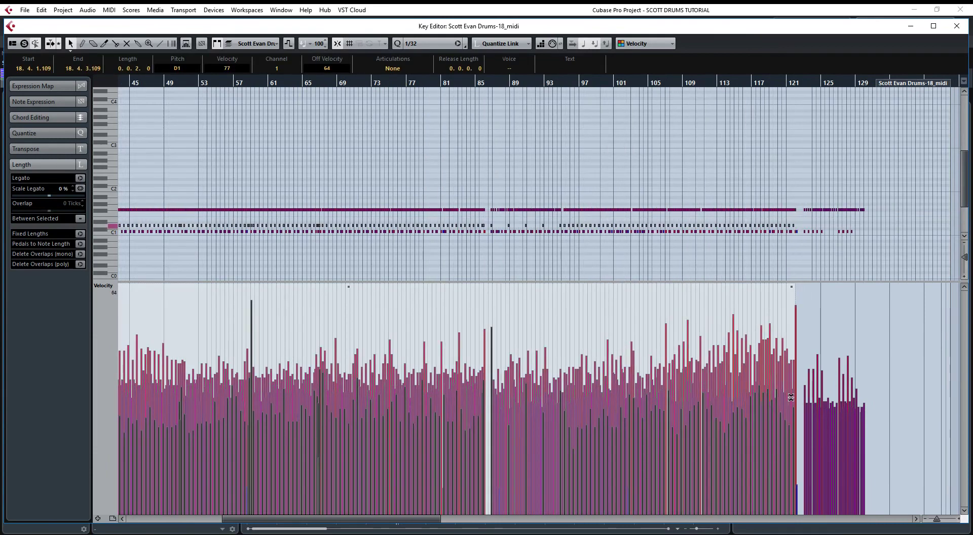
left_click_drag(791, 399, 794, 407)
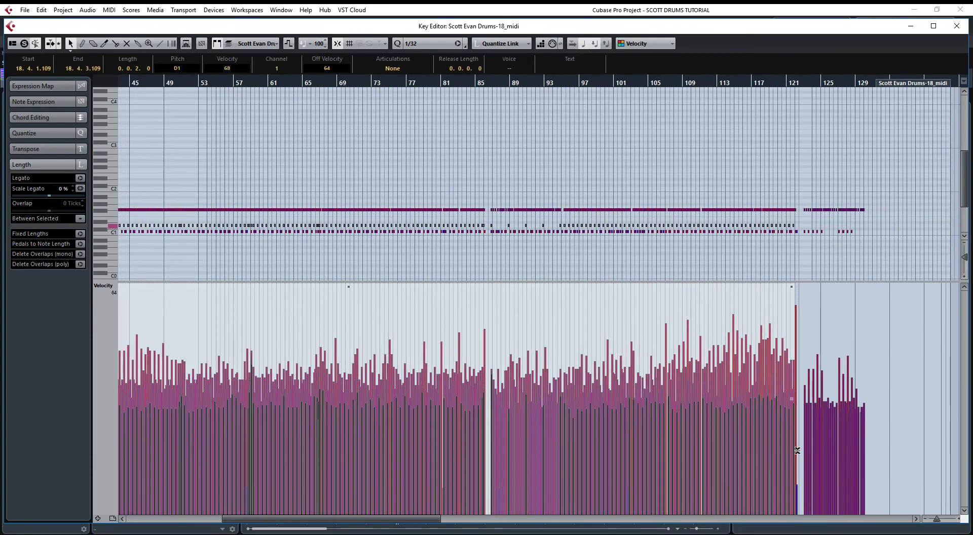
left_click_drag(347, 287, 353, 268)
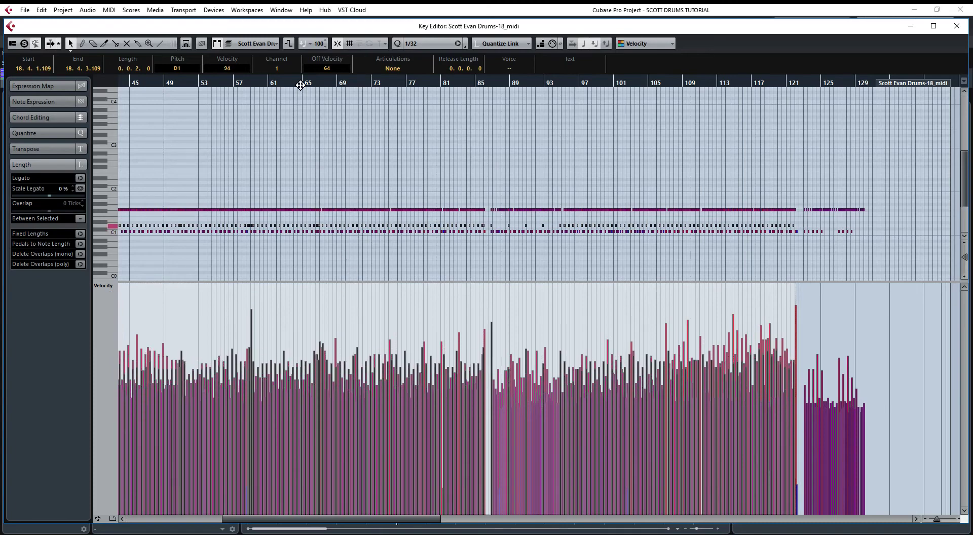
left_click_drag(301, 86, 487, 156)
scroll(549, 245, "up", 5)
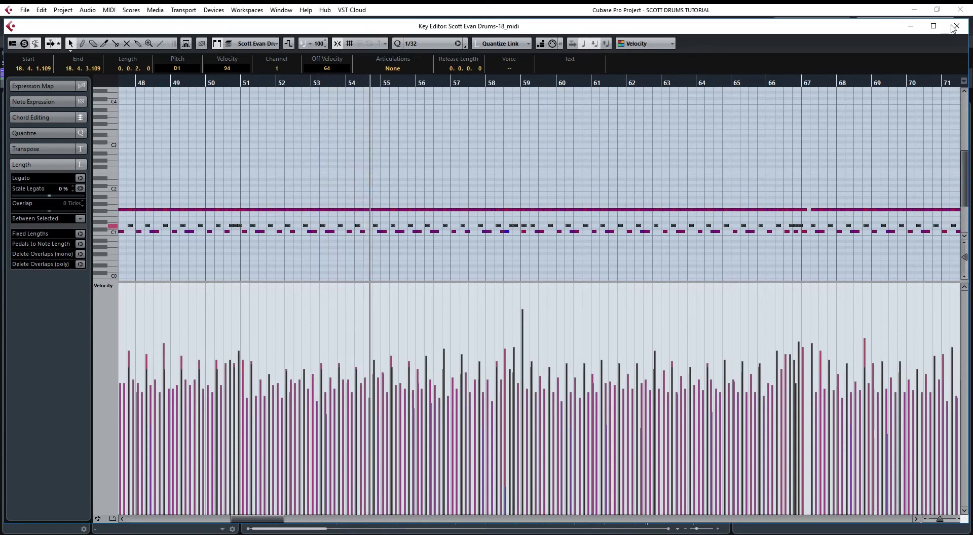
Stop playback and briefly review the Scott Evan Drums-18_midi notes in the Key Editor
key("ctrl+e")
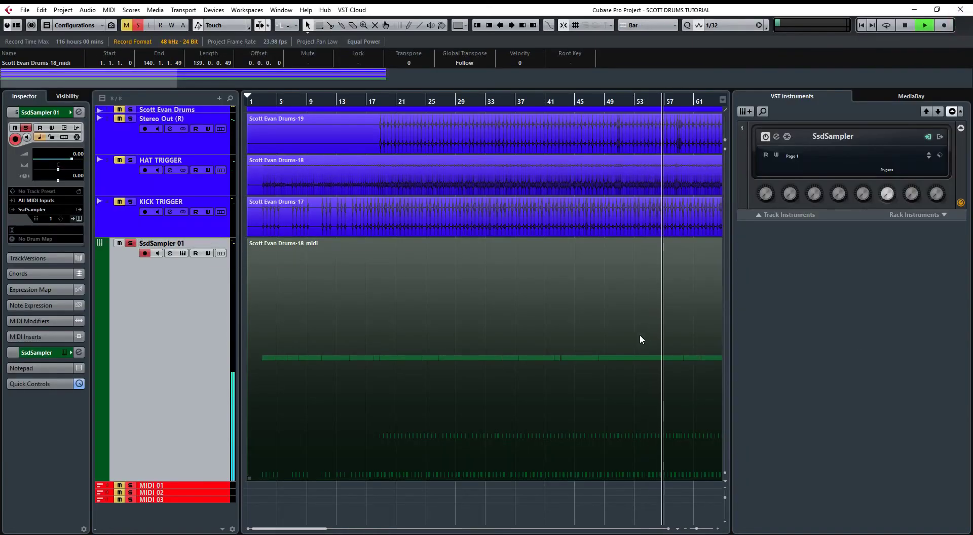
key("space")
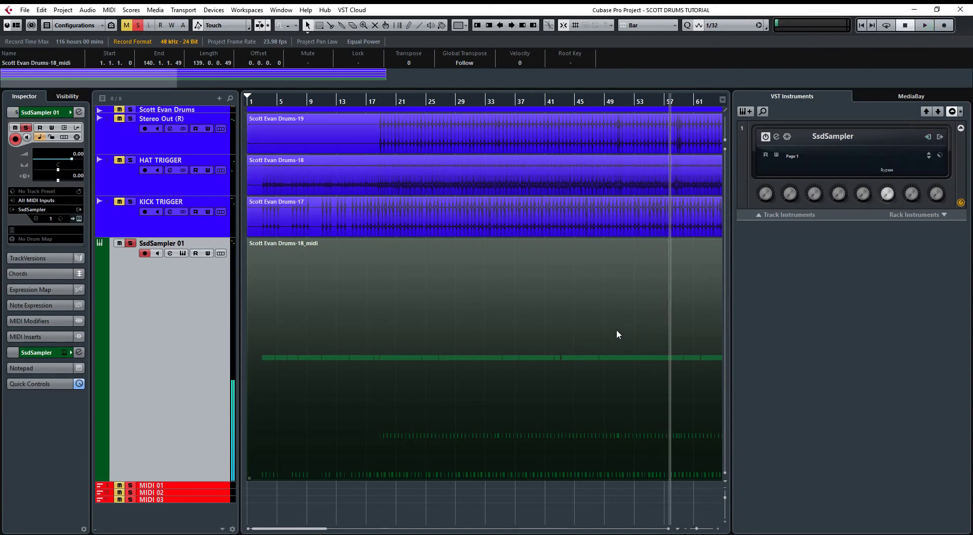
double_click(448, 327)
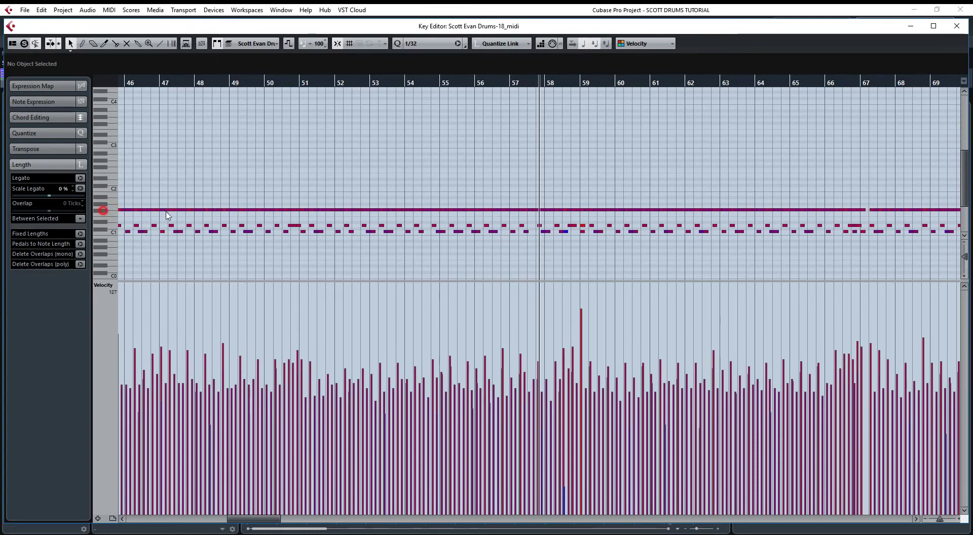
left_click(956, 26)
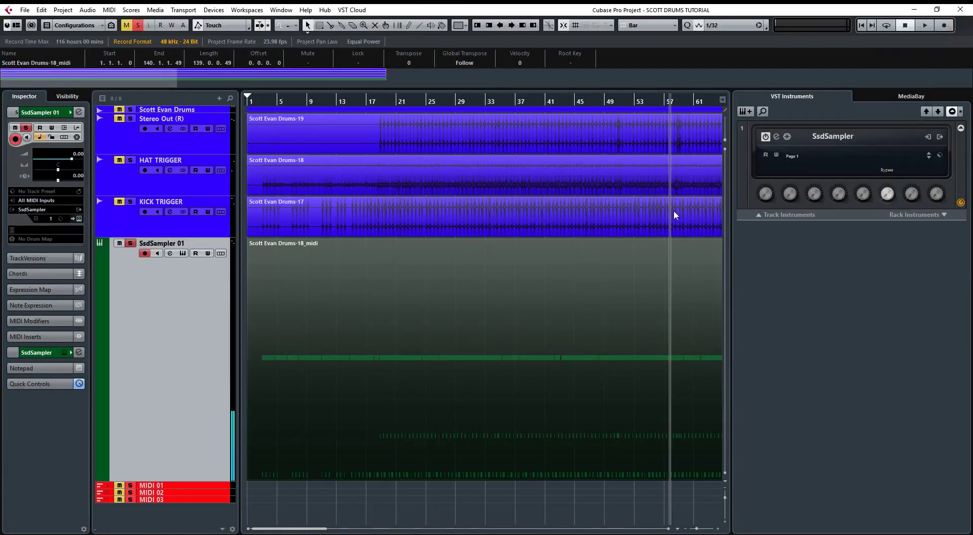
left_click(775, 137)
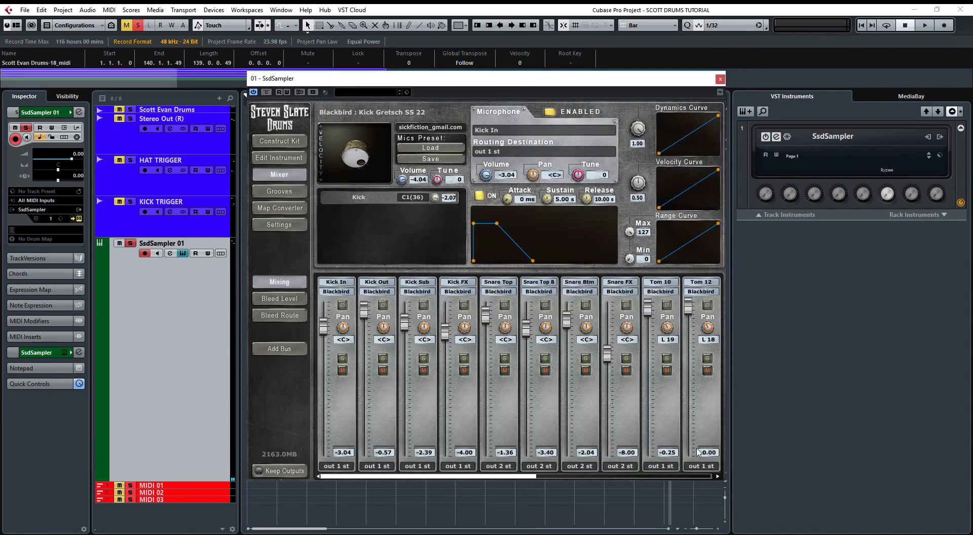
left_click(624, 475)
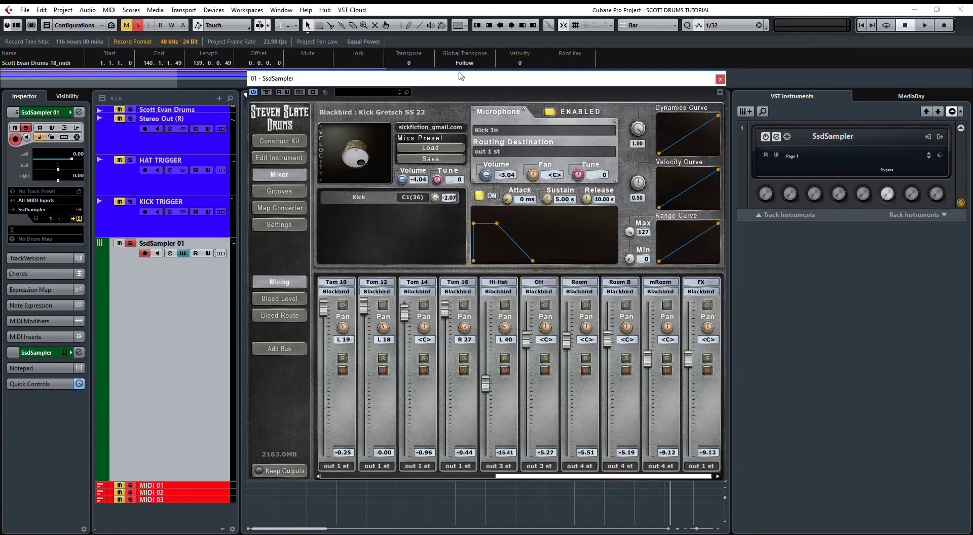
left_click_drag(460, 79, 619, 133)
left_click(119, 110)
left_click(221, 113)
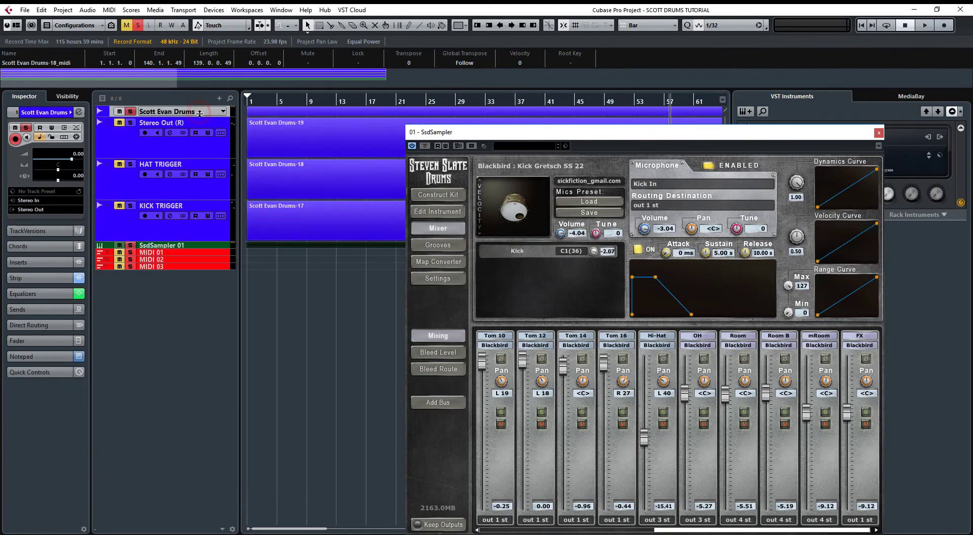
Make the Scott Evan Drums lane taller, open its channel settings and close the SsdSampler editor
left_click_drag(206, 117, 184, 150)
left_click(172, 122)
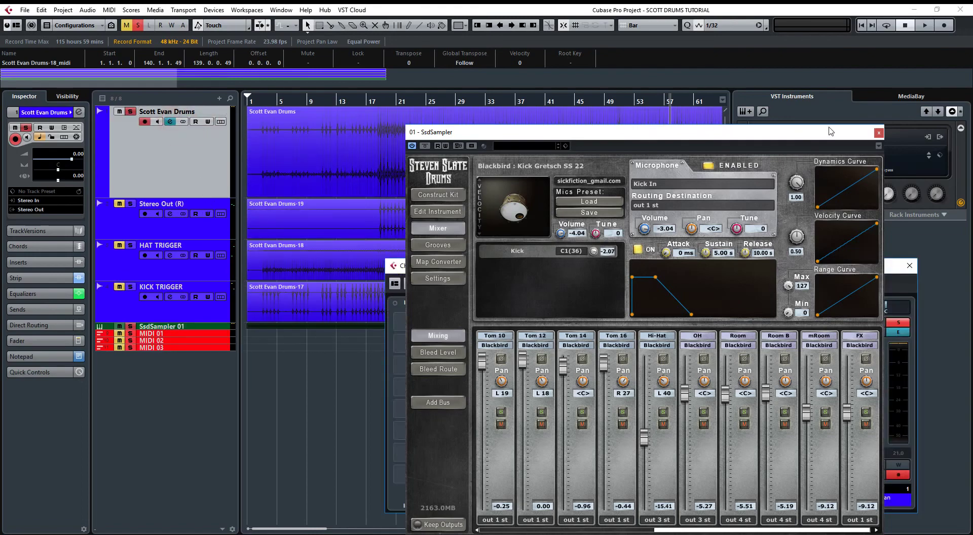
left_click(881, 133)
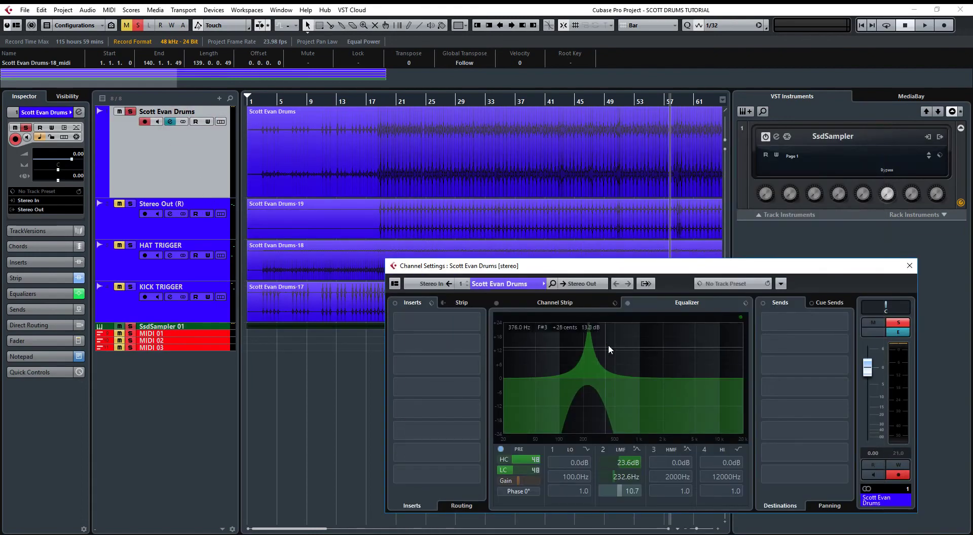
Reset the EQ, set high cut to 20000Hz and low cut to 20Hz, and activate the channel strip
left_click(628, 304)
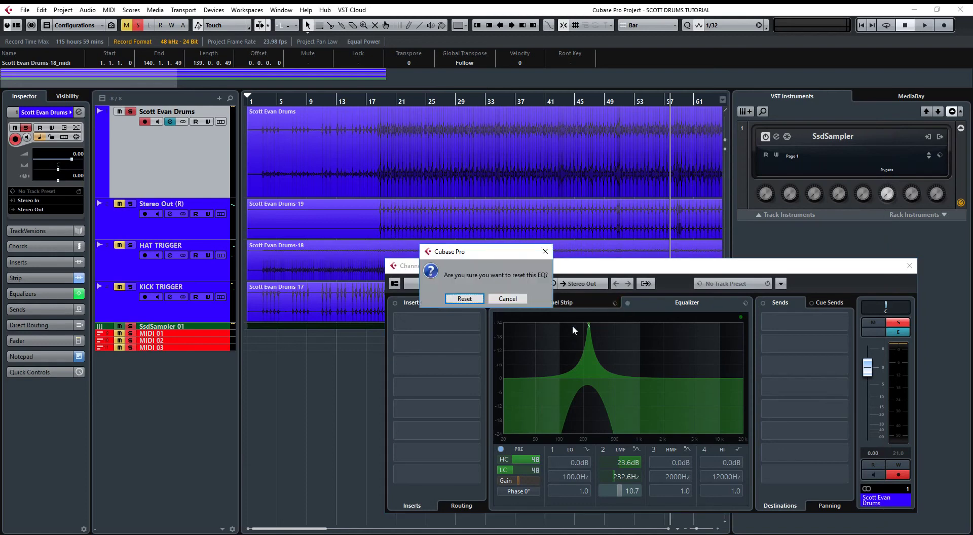
left_click(462, 297)
left_click_drag(518, 461, 567, 458)
left_click_drag(510, 471, 490, 471)
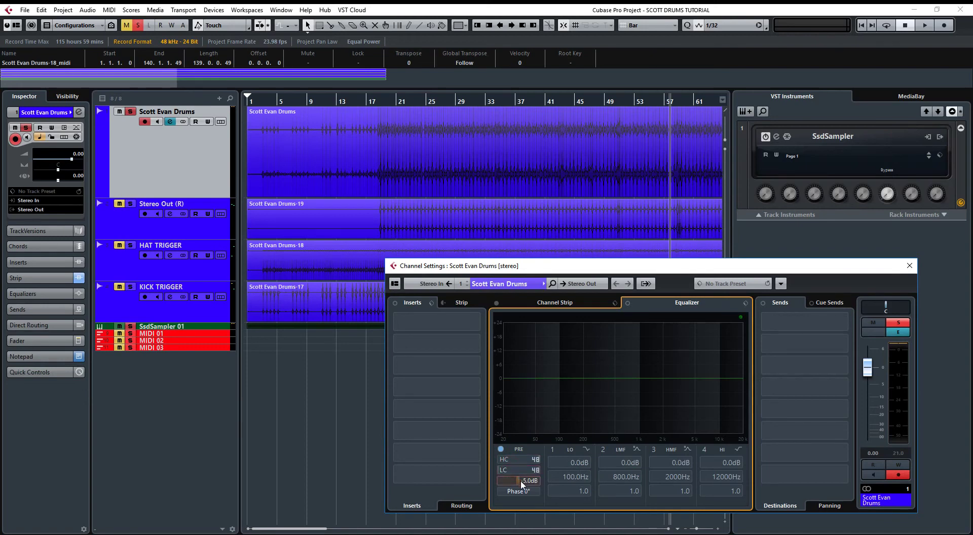
left_click_drag(520, 480, 520, 481)
left_click(496, 304)
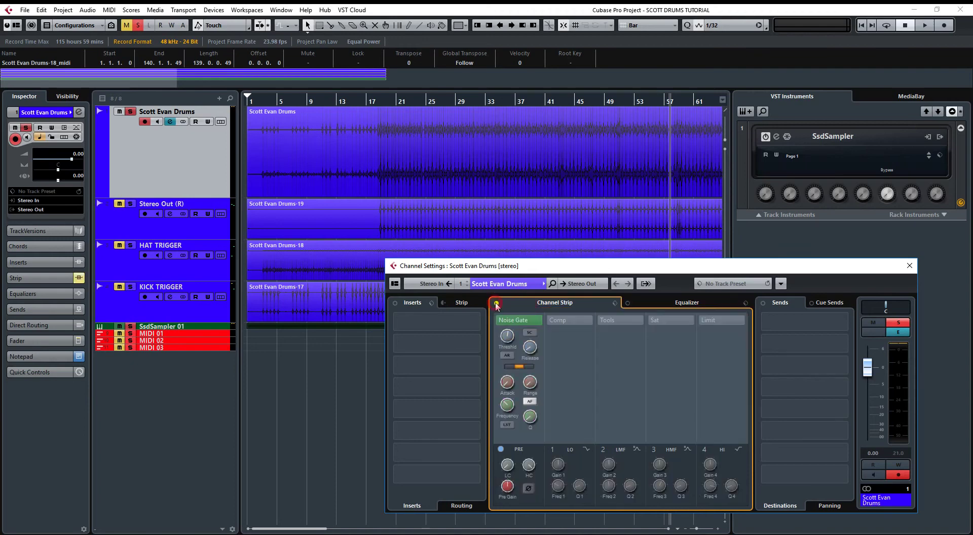
key("space")
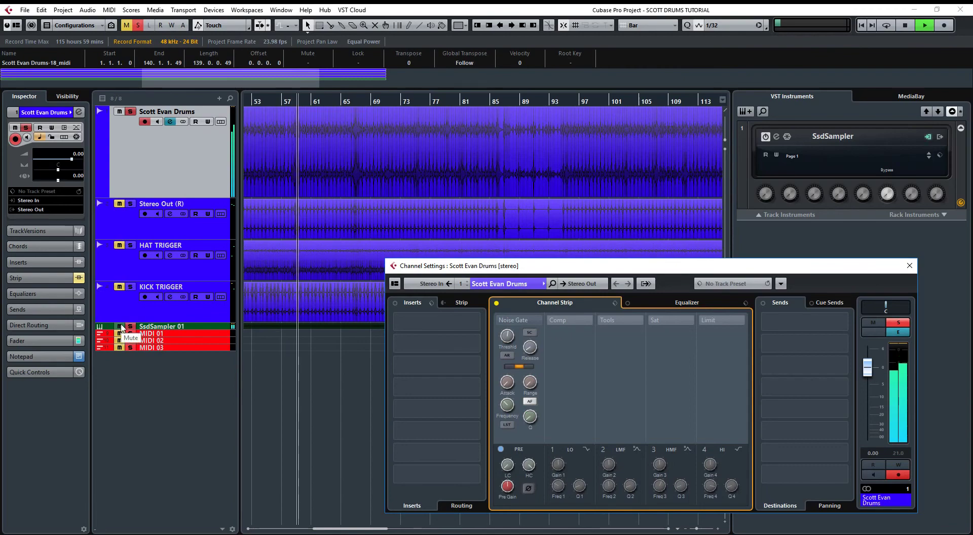
key("ctrl+w")
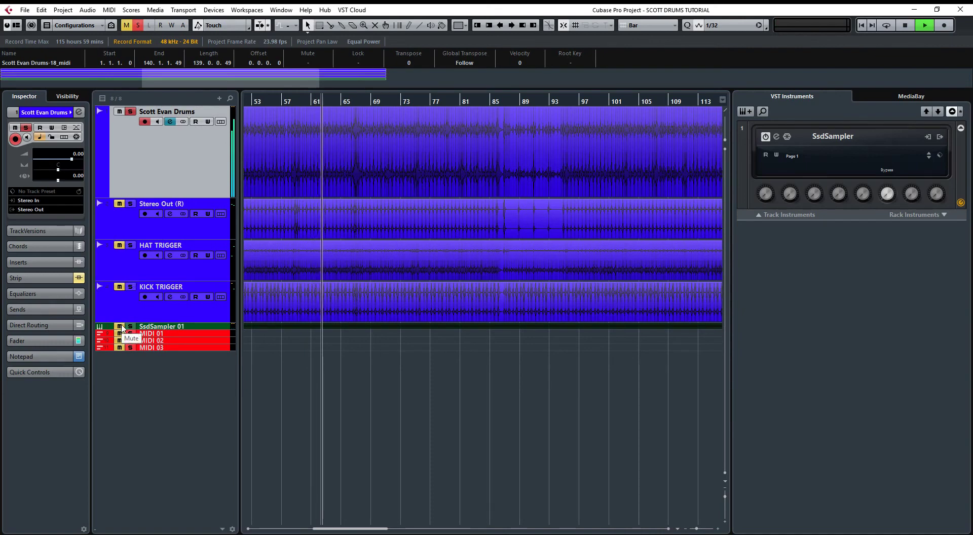
left_click(121, 111)
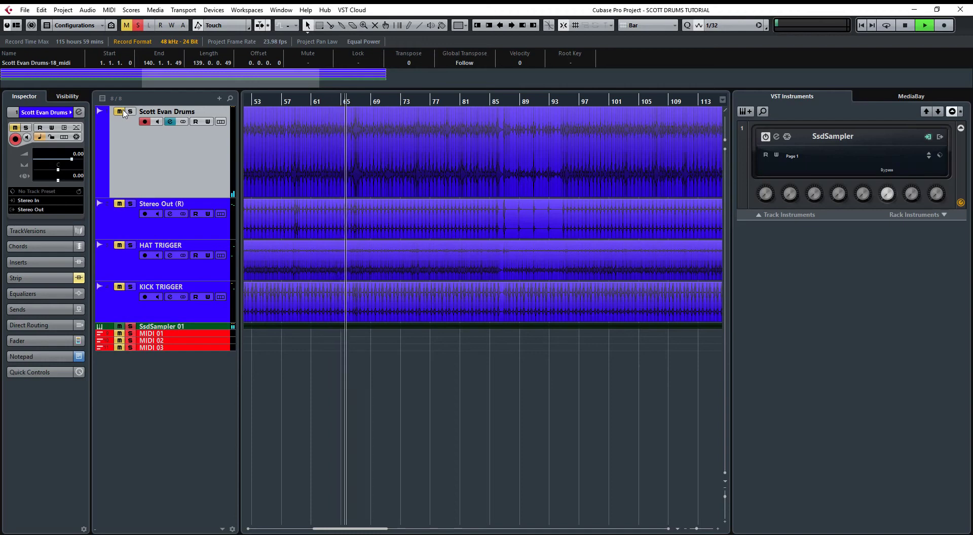
Stop playback, select the SsdSampler 01 track and open its channel settings
key("space")
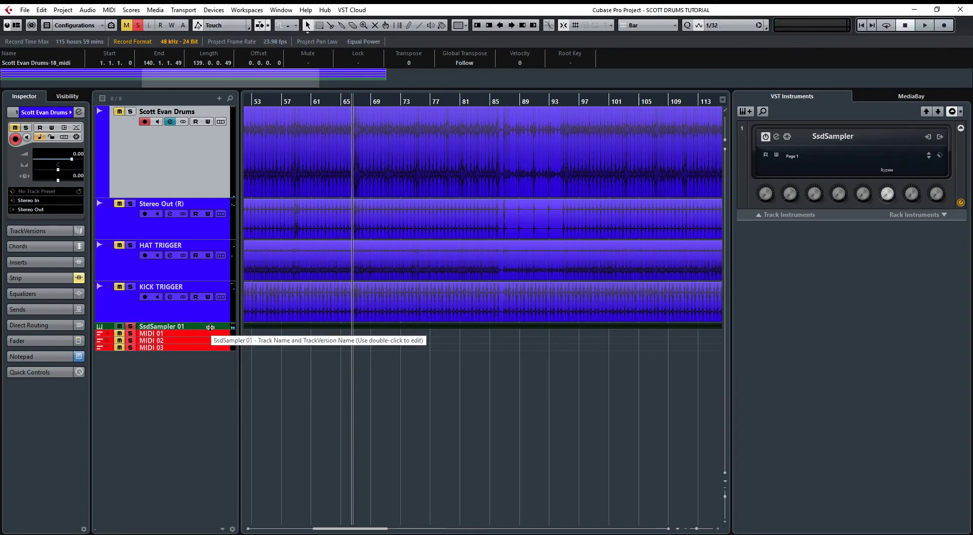
left_click(210, 327)
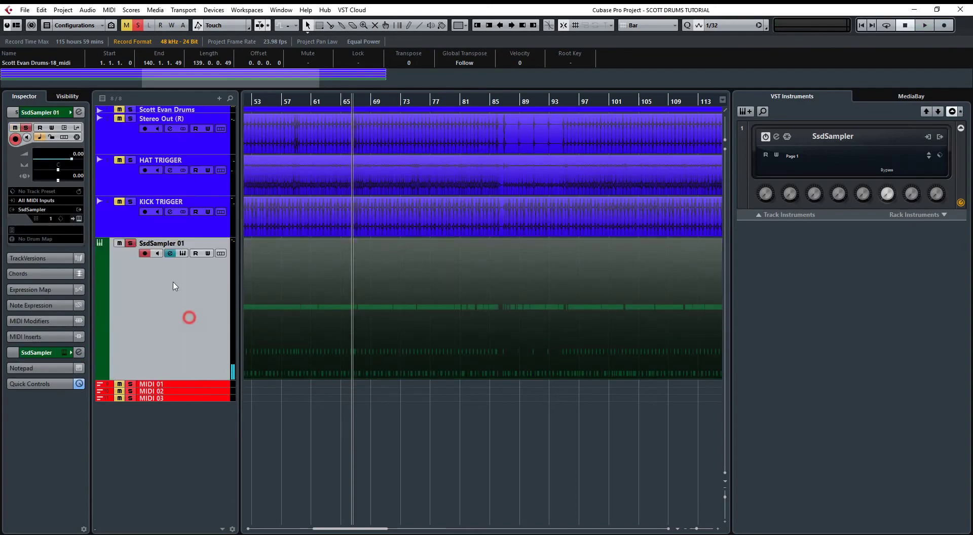
left_click(171, 253)
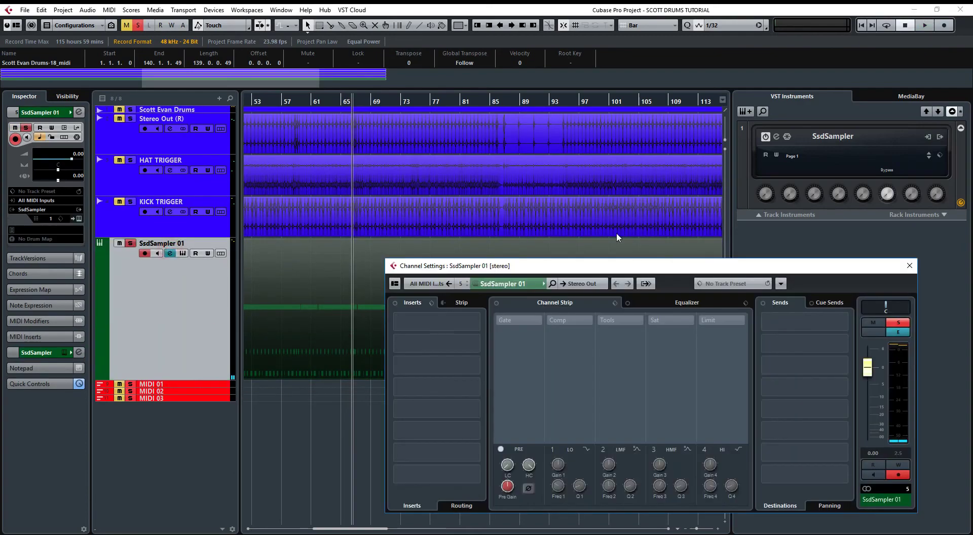
In SsdSampler's kit construction, try Slate Metal 03, then load Vintage Funk 01 from 07 Deluxe Funk
left_click(778, 138)
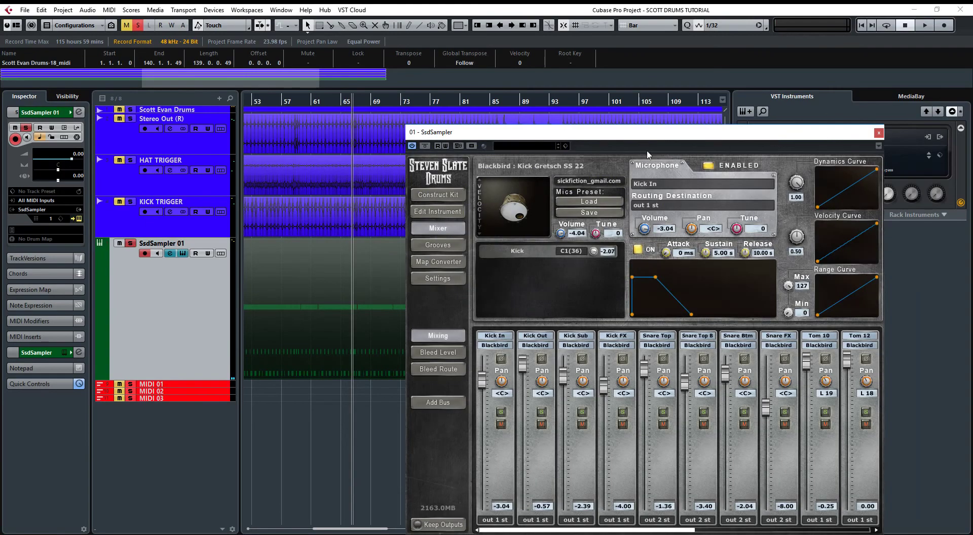
left_click(438, 198)
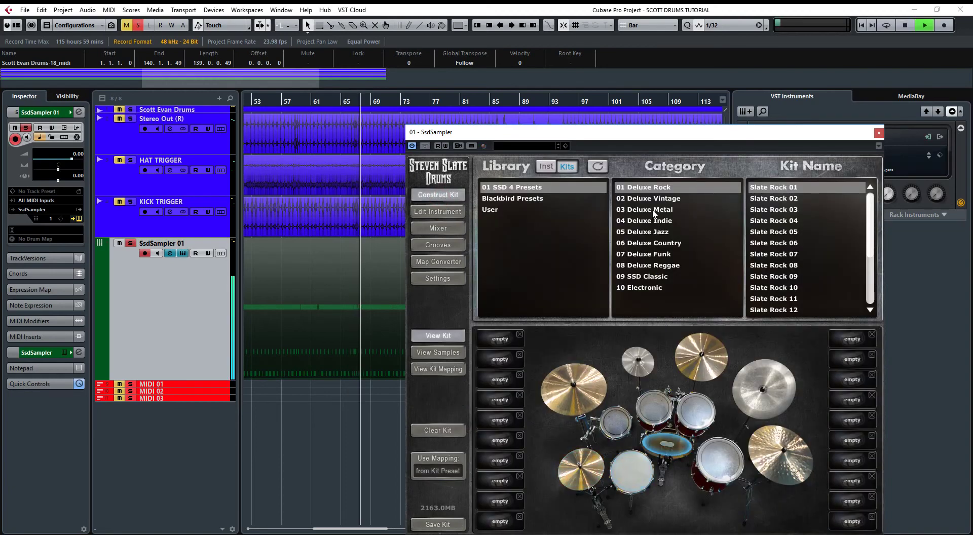
left_click(653, 211)
left_click(795, 210)
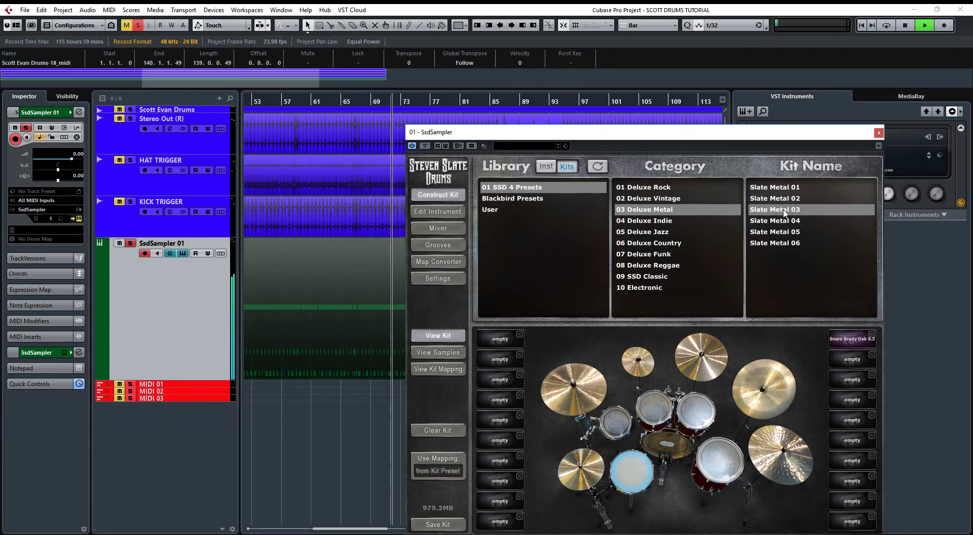
left_click(664, 255)
left_click(796, 187)
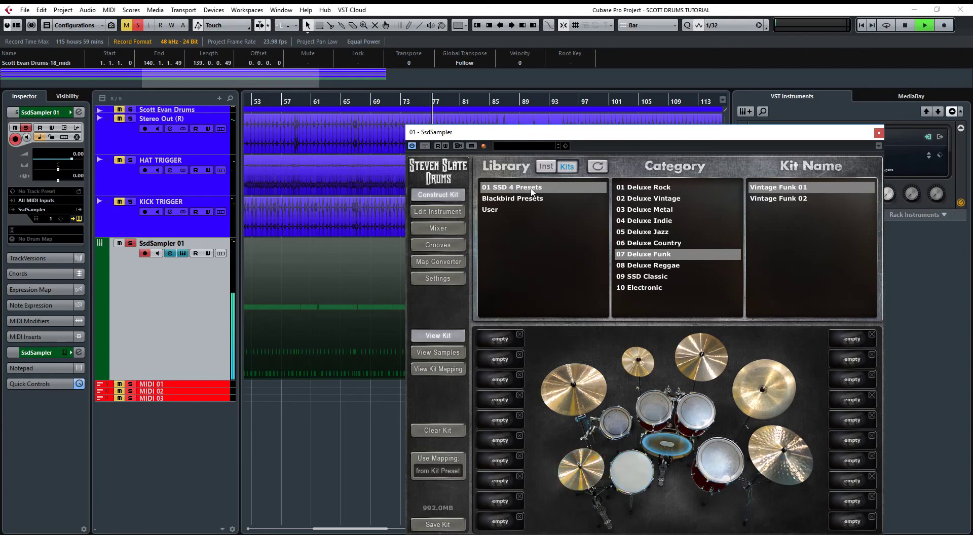
Raise the SSD mixer's Room mic fader to about -0.19, stop playback and close the sampler
left_click(437, 228)
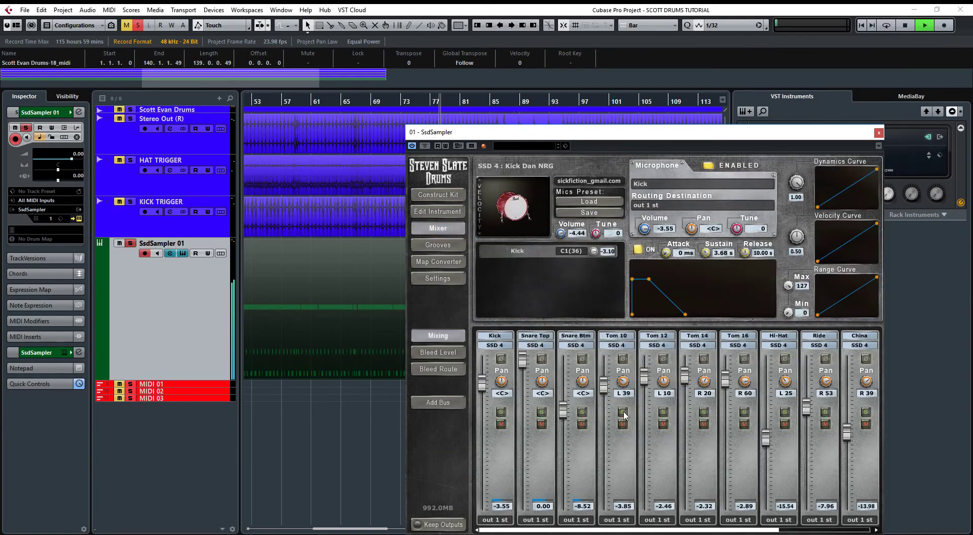
left_click(832, 533)
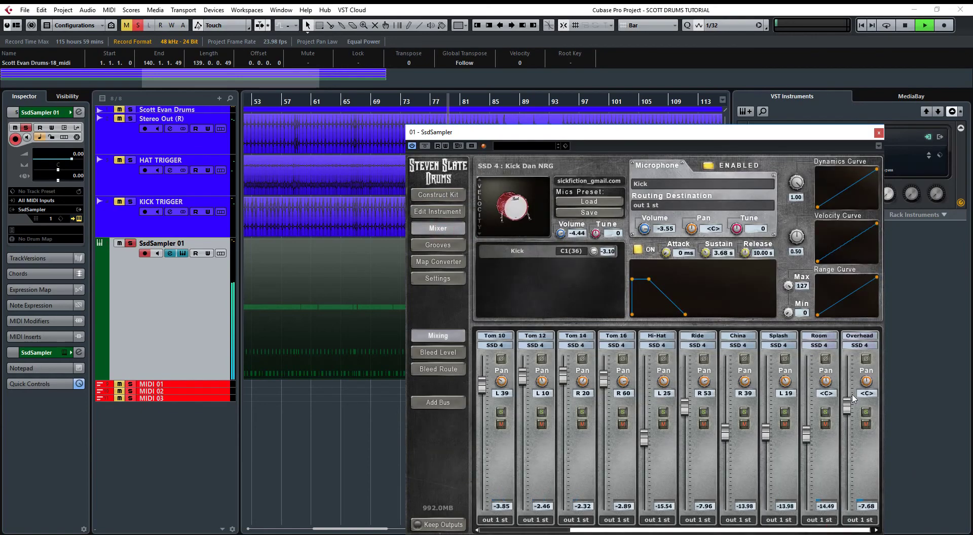
left_click_drag(809, 439, 851, 375)
key("space")
left_click(879, 132)
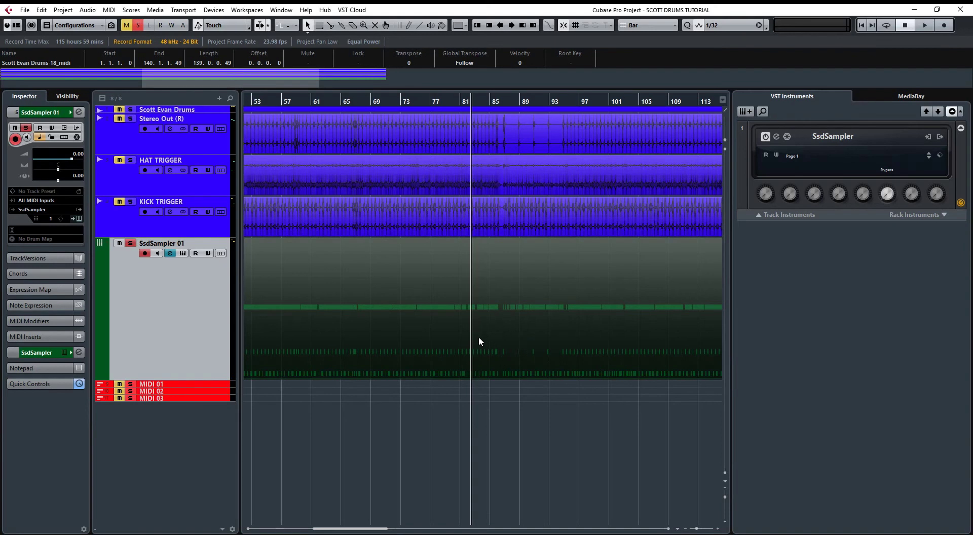
In the Key Editor for the converted MIDI part, transpose the F#1 note at bar 86 up to E2
scroll(479, 339, "up", 6)
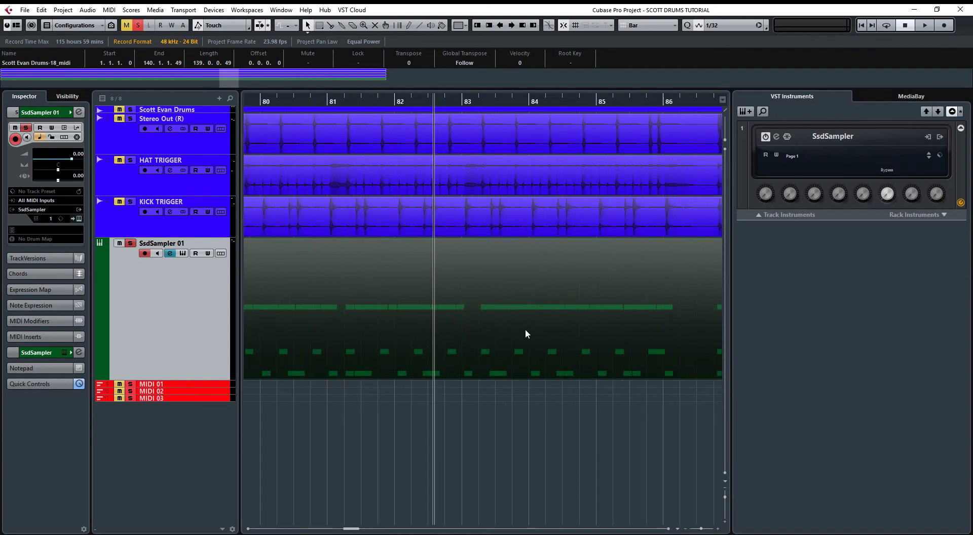
double_click(496, 323)
scroll(584, 228, "down", 2)
scroll(584, 228, "down", 2)
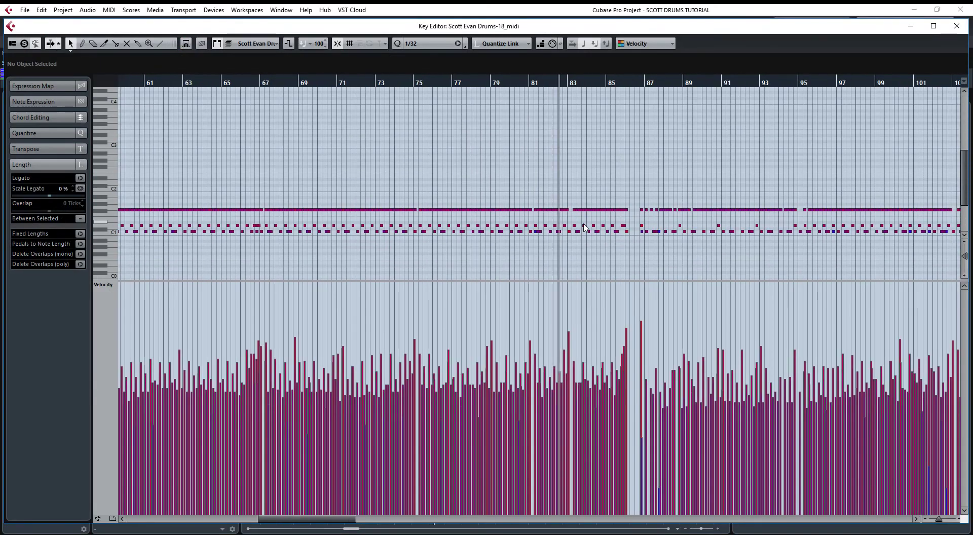
scroll(639, 213, "up", 5)
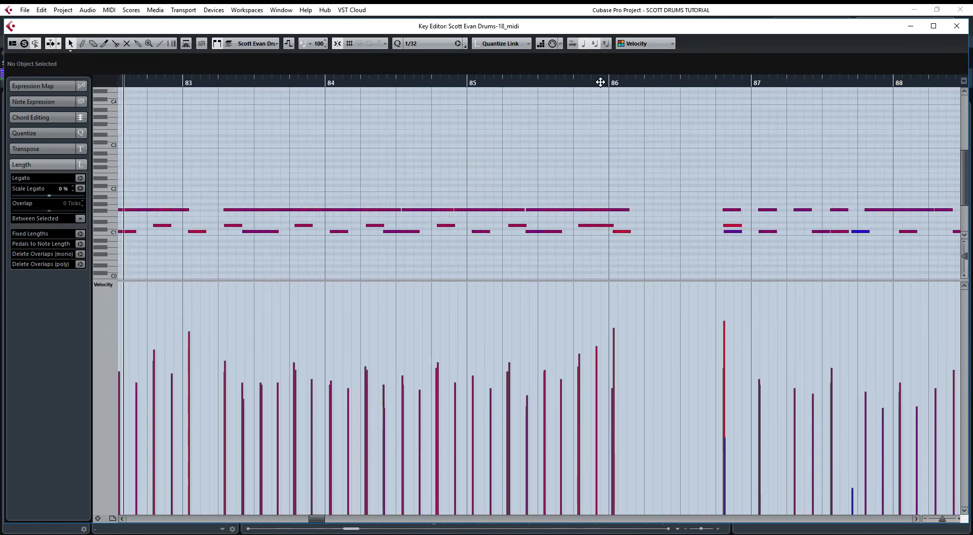
left_click_drag(599, 82, 534, 96)
left_click(636, 210)
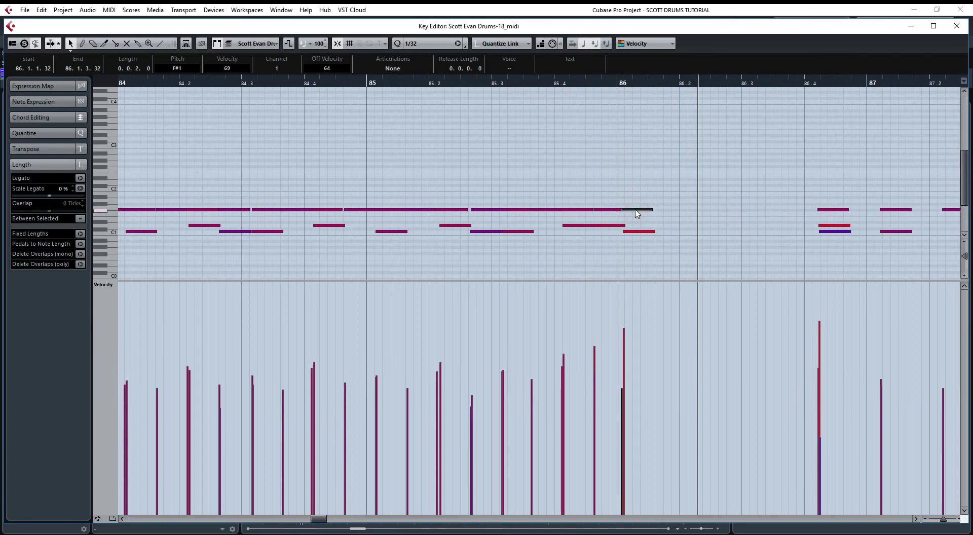
key("Up")
key("Up")
key("Up")
key("Up")
key("Up")
key("Up")
key("Up")
key("Up")
key("Up")
key("Up")
left_click(621, 82)
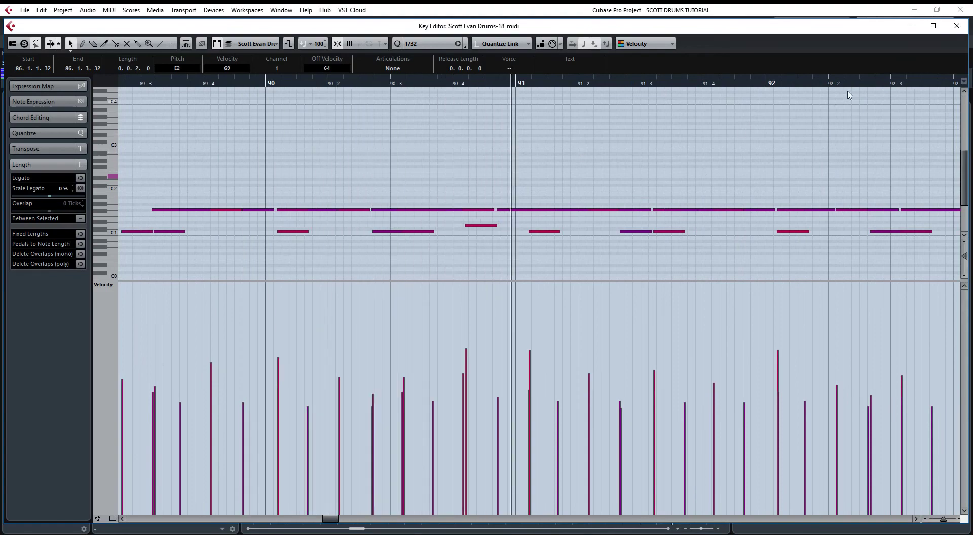
left_click(957, 26)
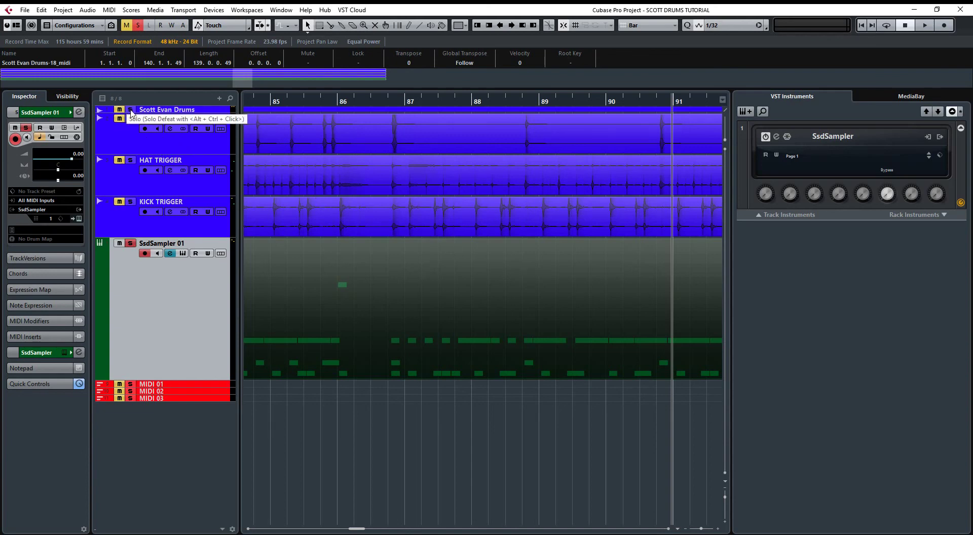
left_click(131, 111)
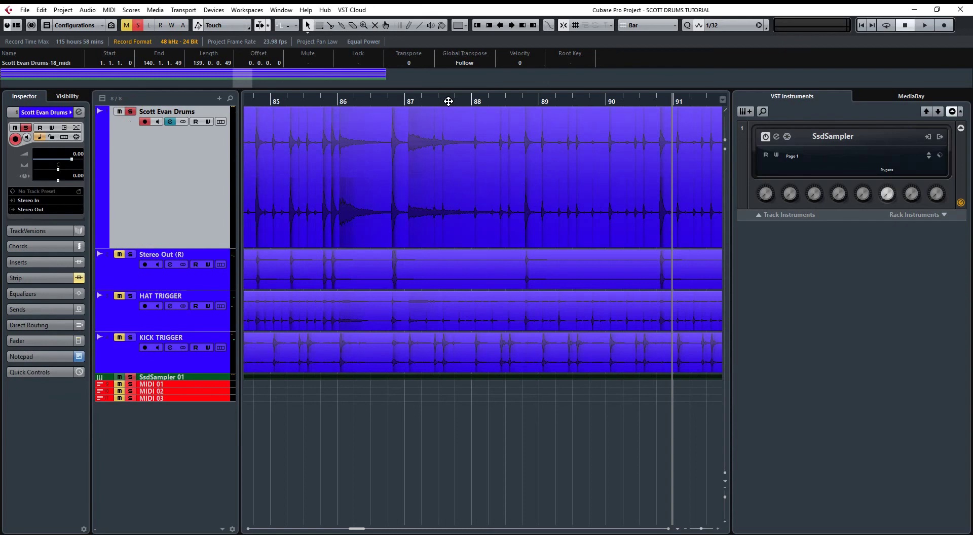
left_click_drag(450, 101, 239, 116)
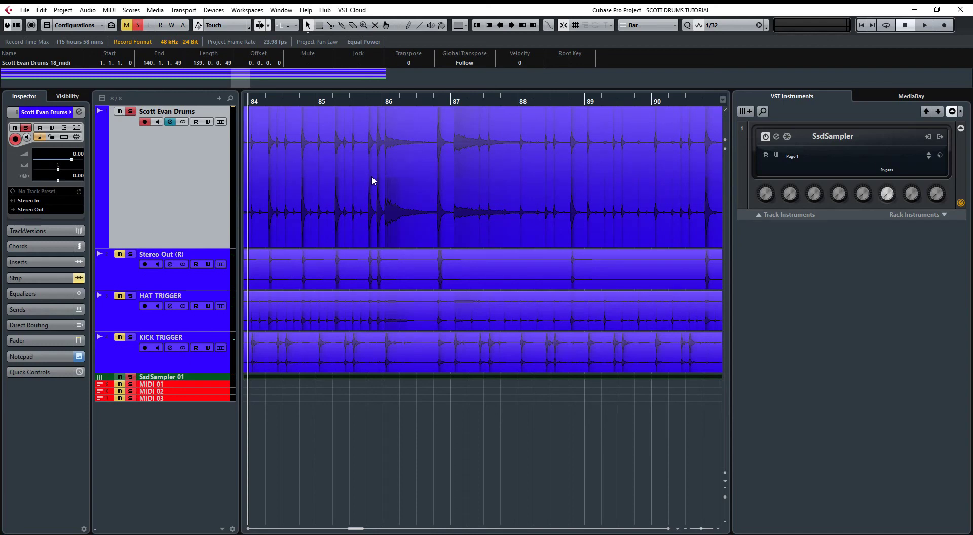
left_click(119, 337)
left_click(120, 296)
left_click(119, 337)
left_click(157, 306)
Delete the HAT TRIGGER, KICK TRIGGER and Stereo Out (R) tracks, confirming the removal
left_click(163, 324)
left_click(174, 322, "shift")
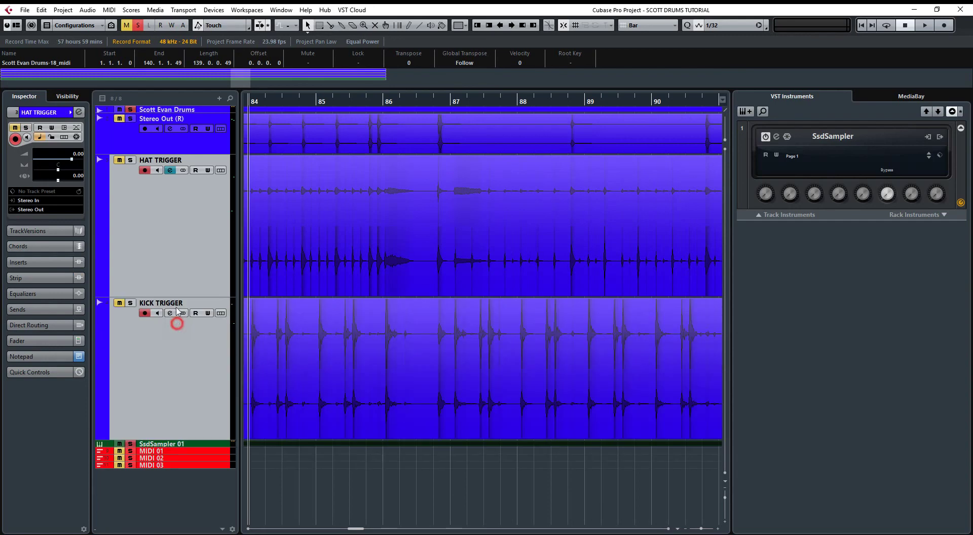
left_click(190, 146, "shift")
right_click(197, 180)
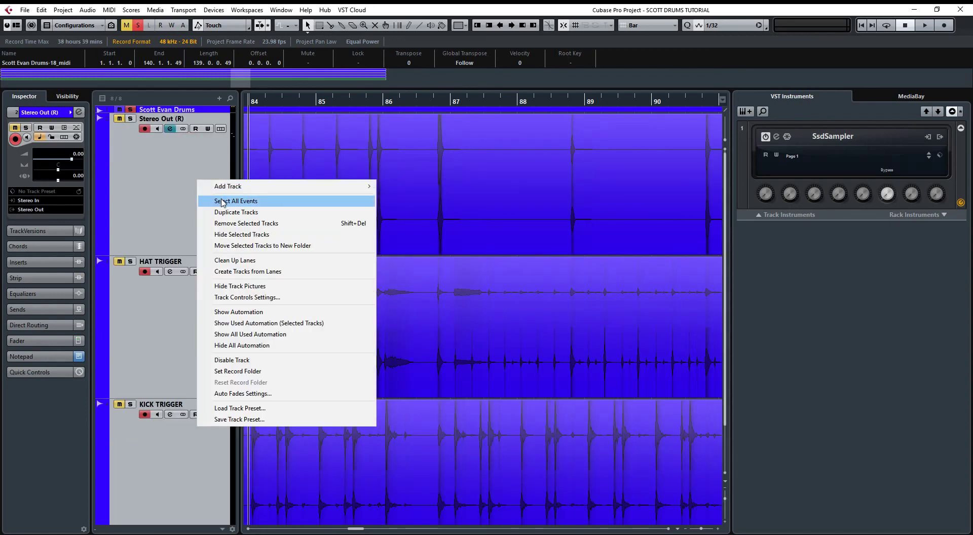
left_click(265, 223)
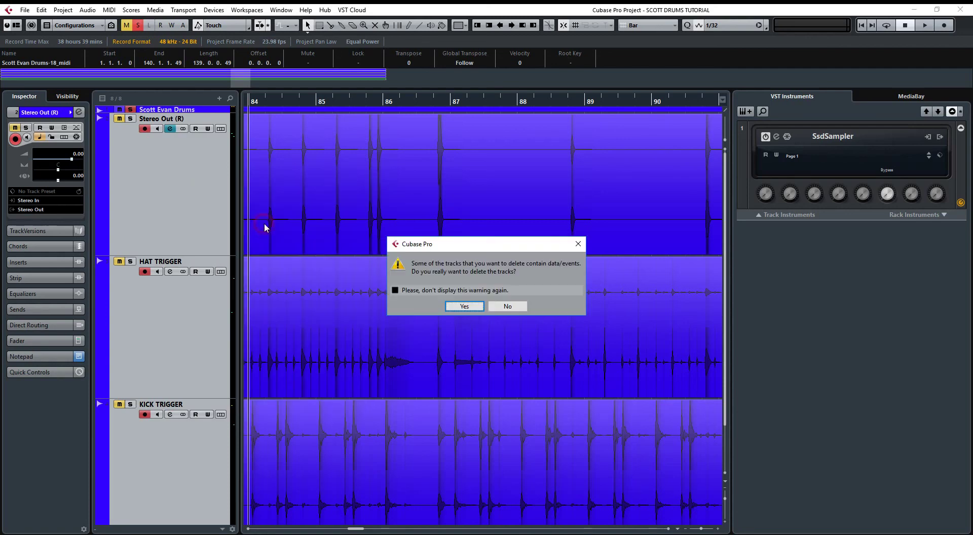
left_click(464, 306)
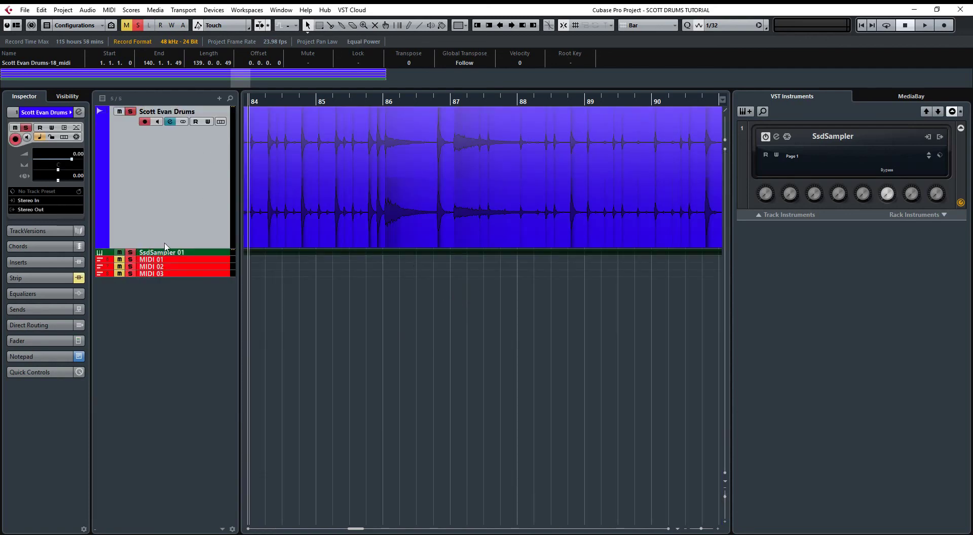
left_click(120, 111)
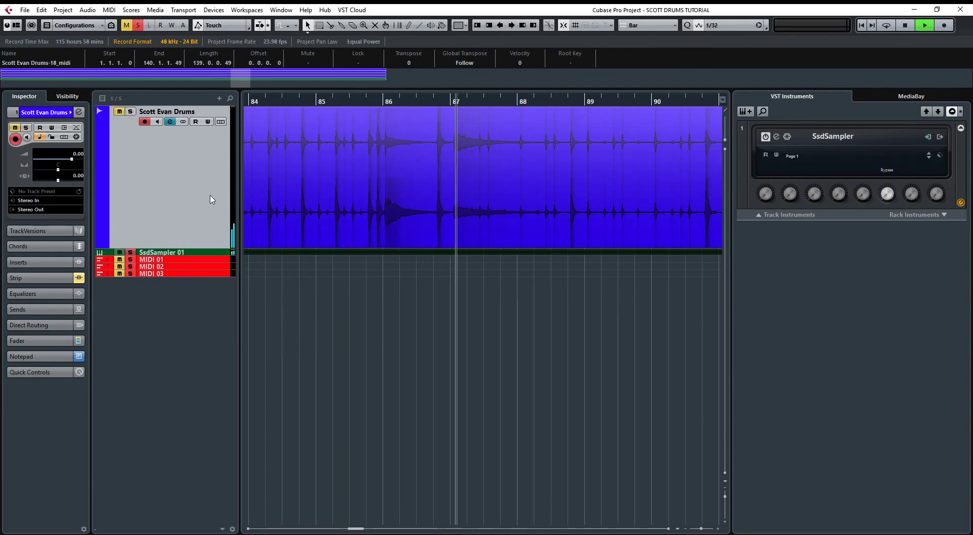
left_click(119, 111)
left_click(131, 111)
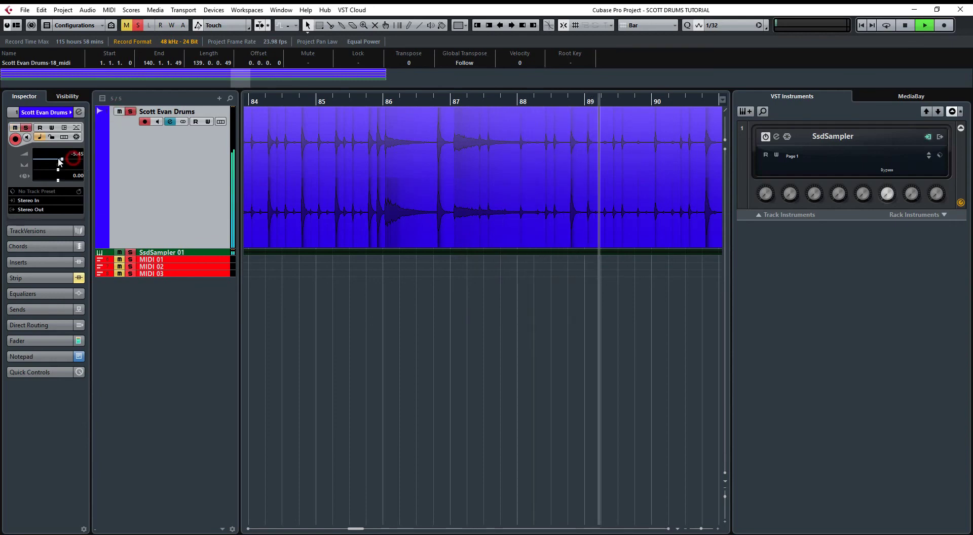
left_click_drag(57, 161, 47, 161)
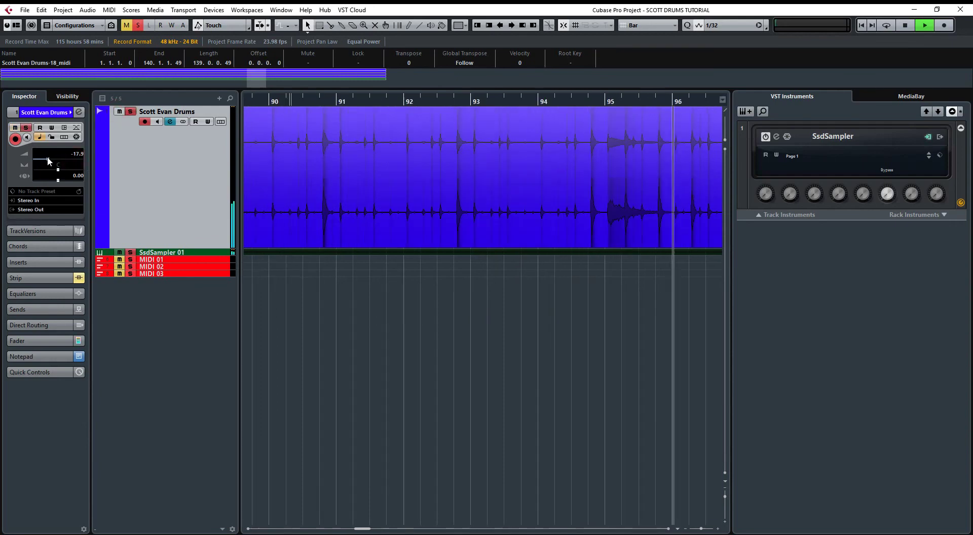
left_click_drag(47, 159, 46, 160)
Load the Vintage Compressor into the channel strip and adjust its output level
left_click(170, 122)
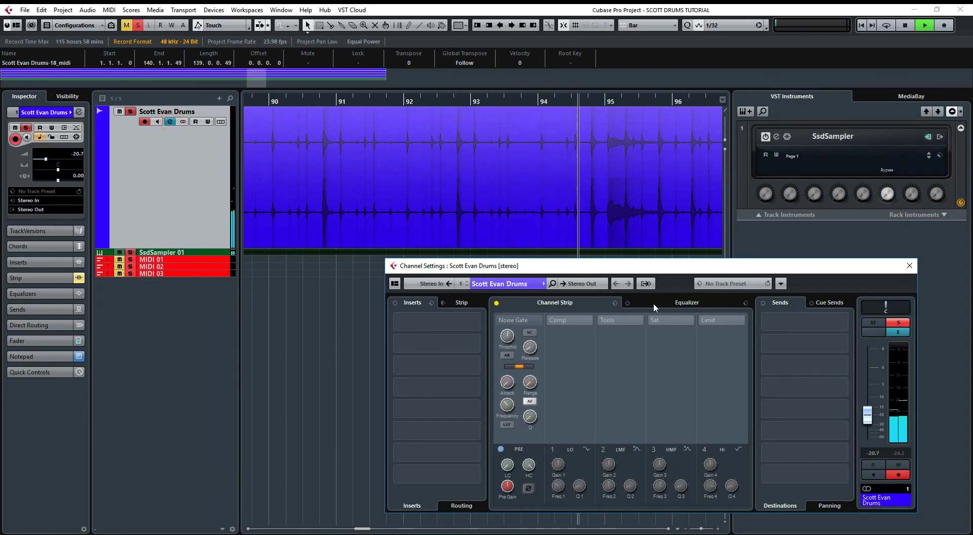
left_click(558, 317)
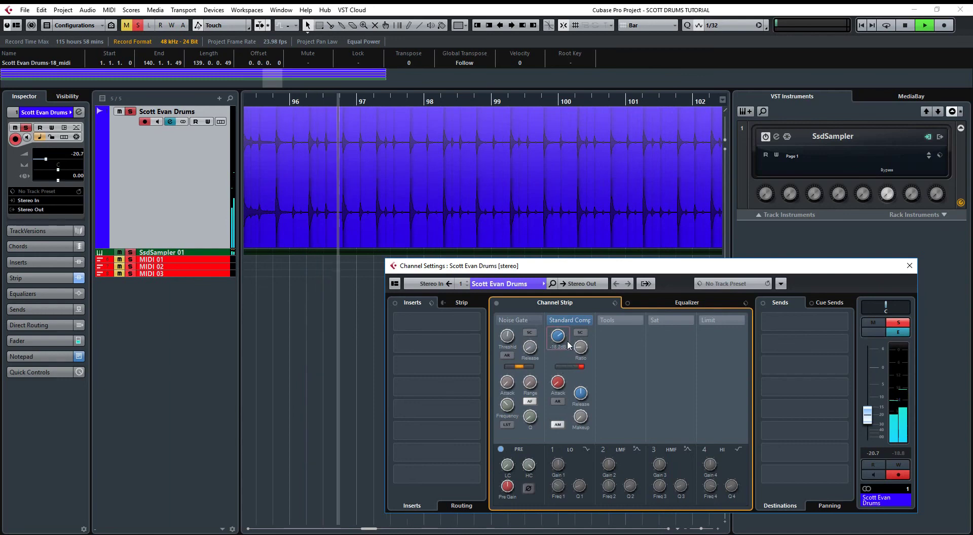
scroll(567, 337, "up", 5)
left_click(580, 319)
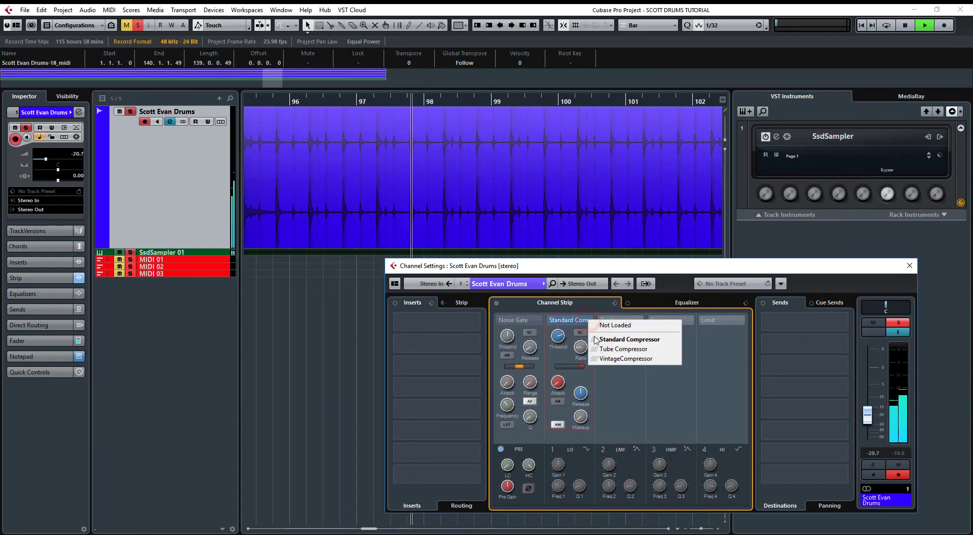
left_click(622, 359)
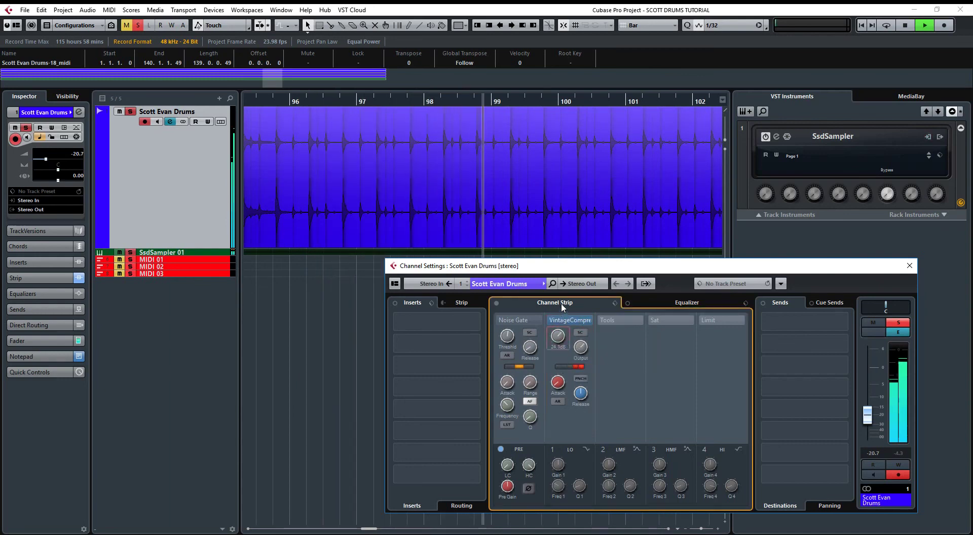
mouse_move(579, 353)
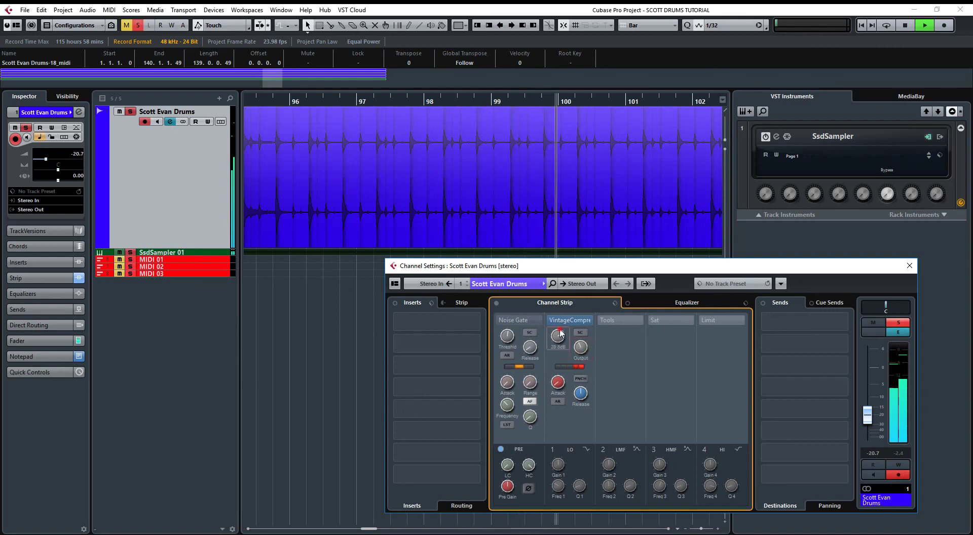
left_click_drag(579, 354, 581, 362)
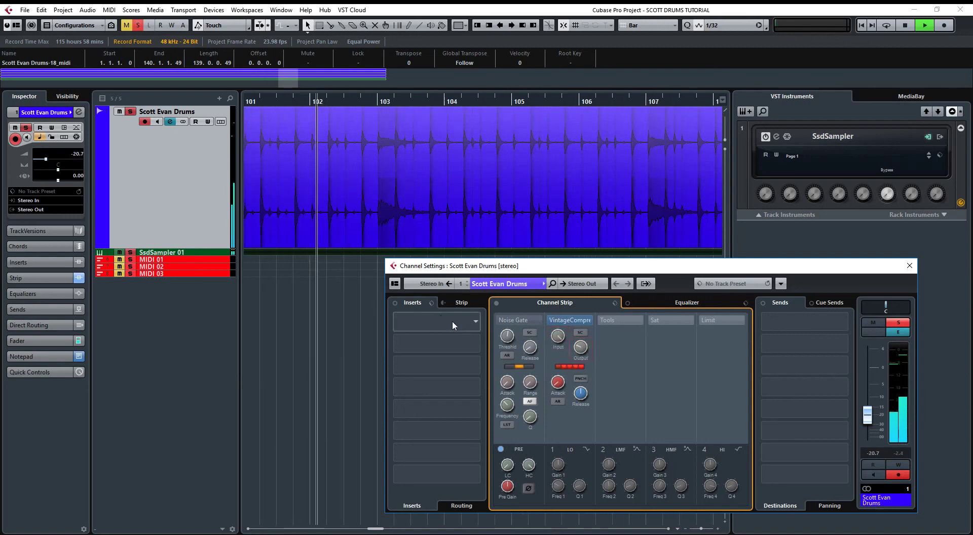
Add Magneto II saturation and Maximizer limiting, leaving the channel fader at -11.4 dB
left_click_drag(867, 415, 869, 420)
left_click(670, 320)
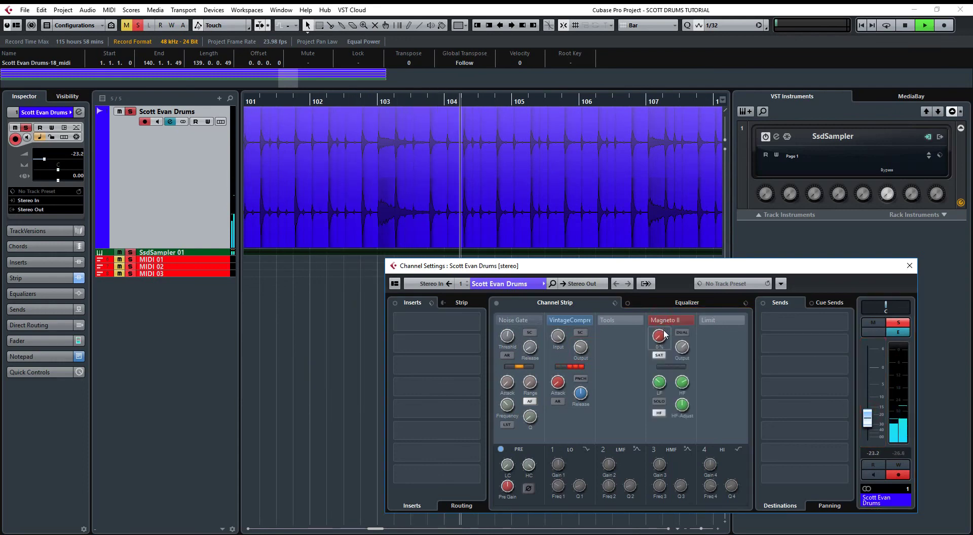
left_click(720, 319)
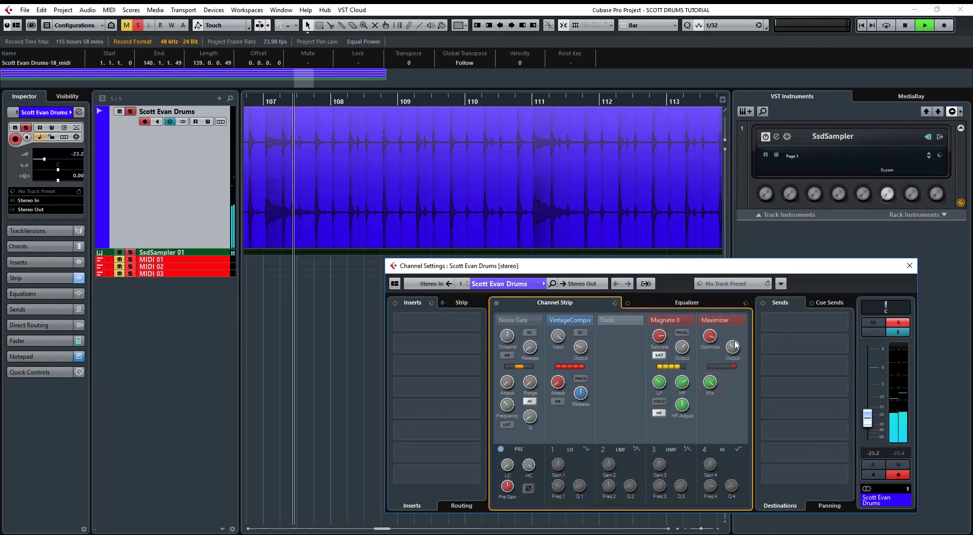
left_click_drag(867, 420, 880, 384)
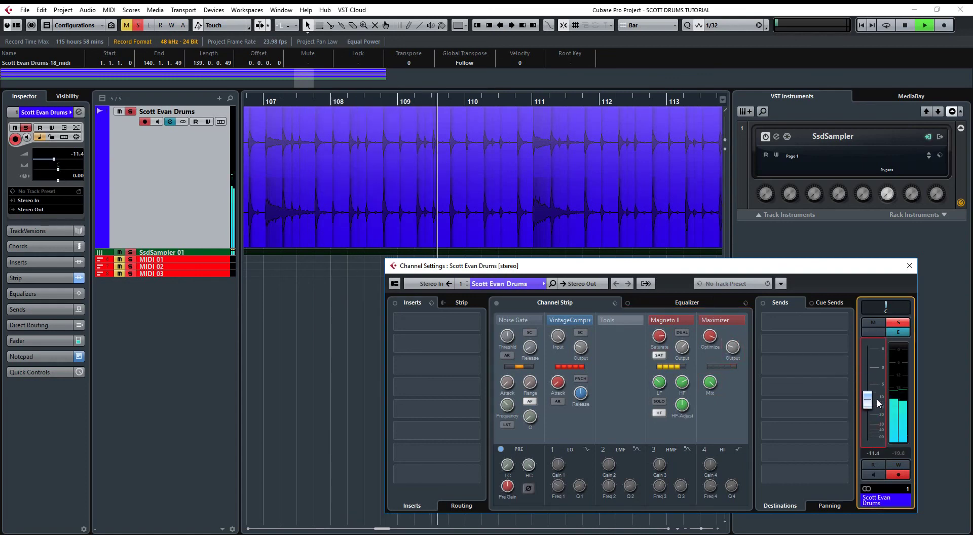
Insert Abbey Road Plates Stereo via a 'rev' search, set DRY/WET to 49, and lower its output about 6 dB
left_click(433, 320)
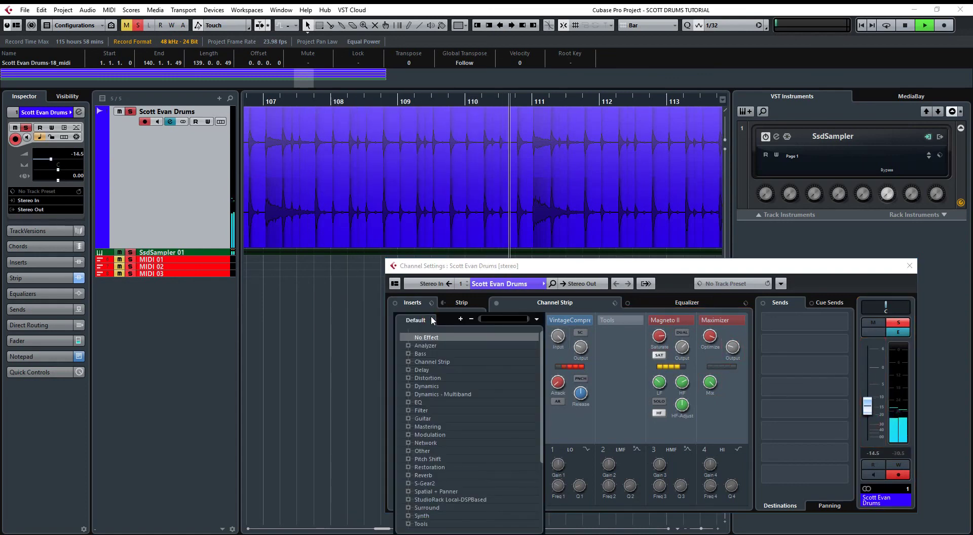
type("rev")
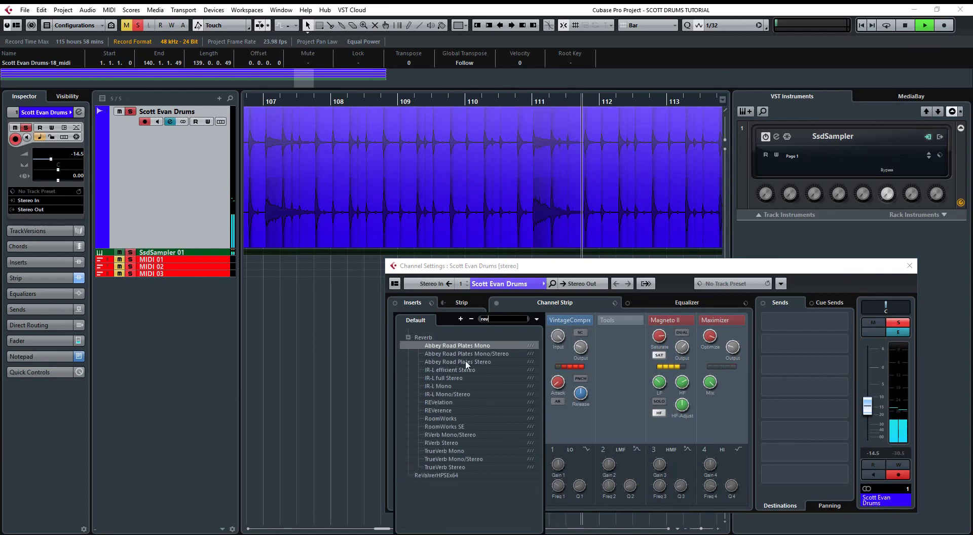
left_click(466, 363)
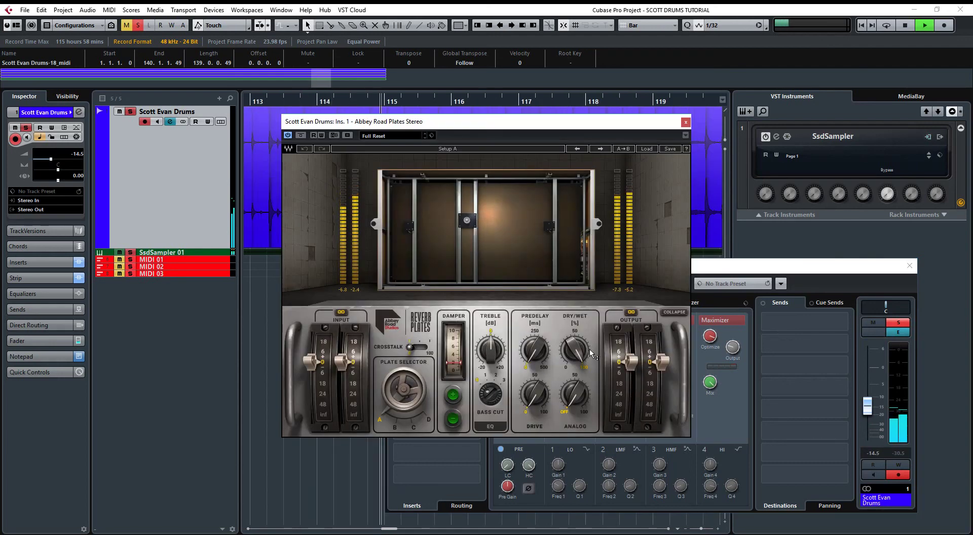
left_click_drag(574, 350, 574, 364)
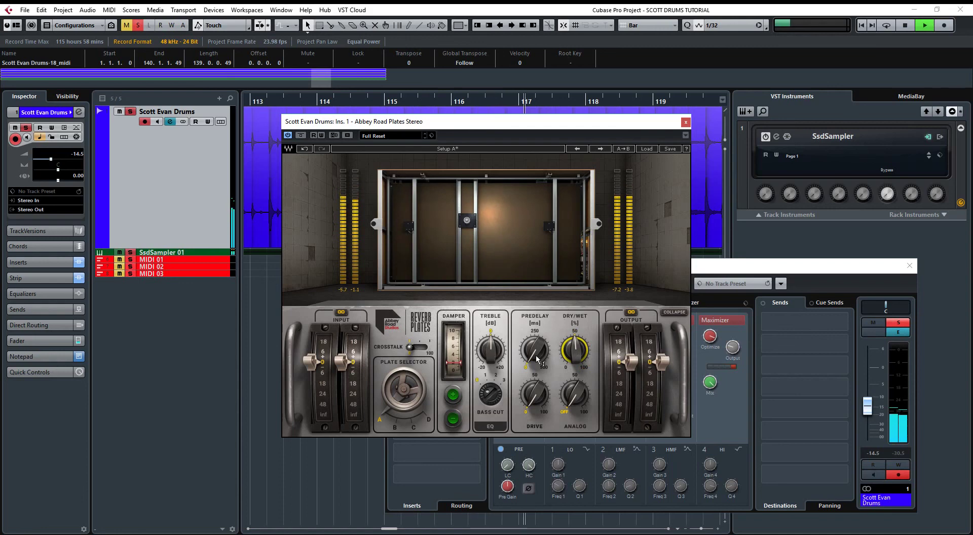
left_click_drag(624, 363, 626, 374)
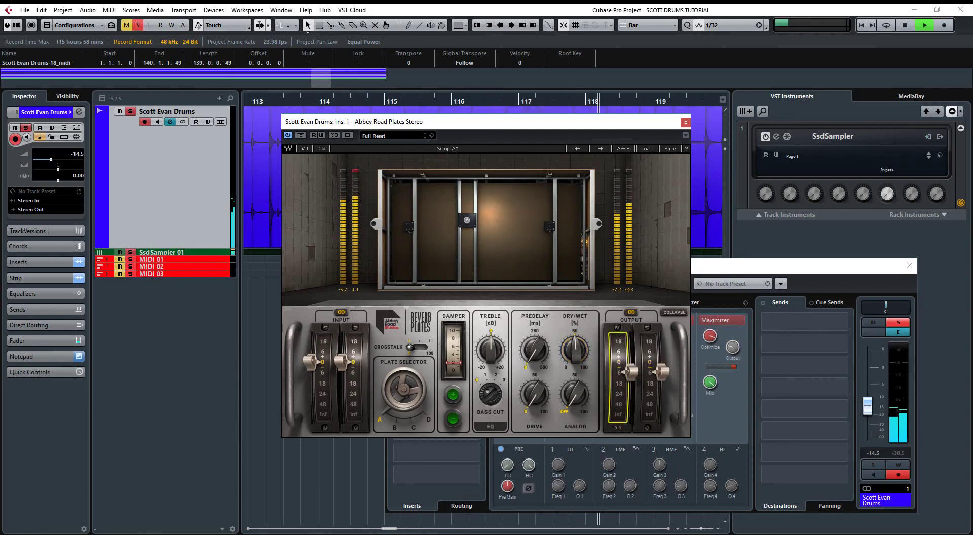
left_click(685, 124)
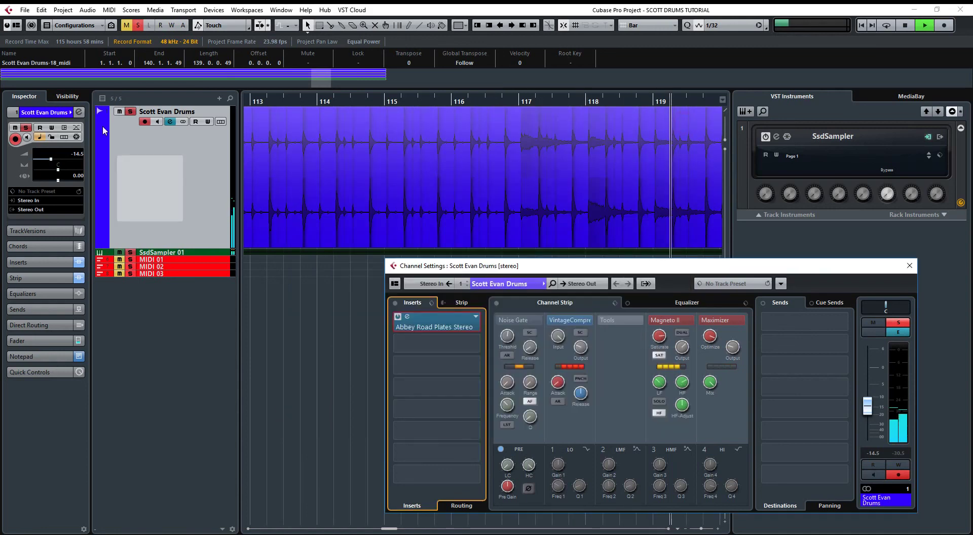
left_click(121, 250)
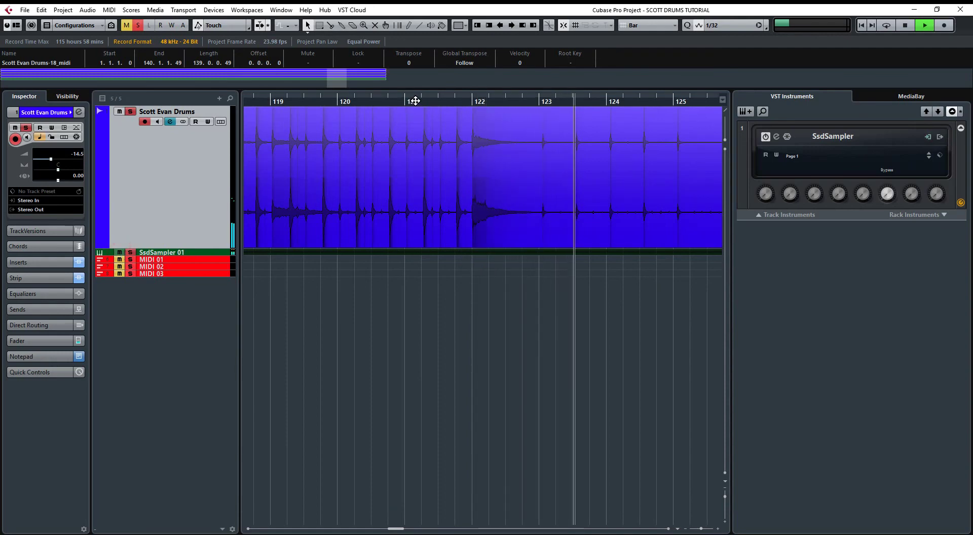
key("space")
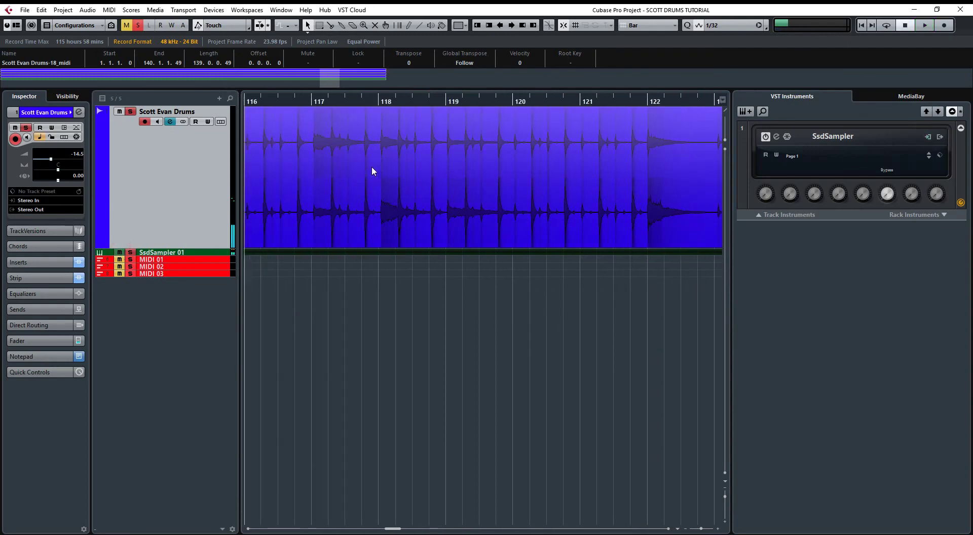